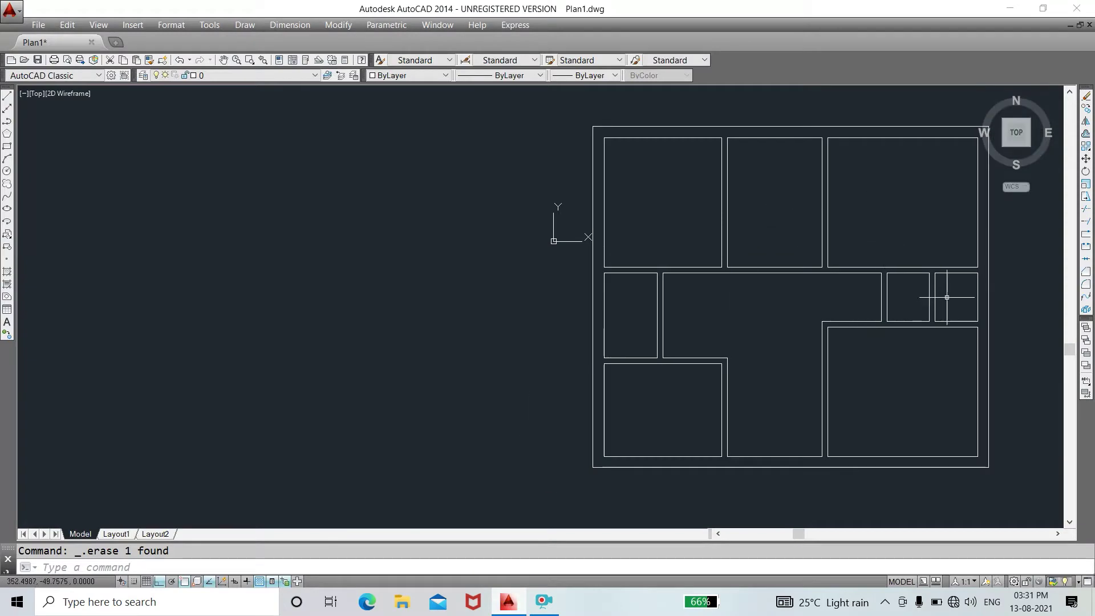
- Centre the whole floor plan and confirm only layers 0 and Defpoints exist
scroll(970, 299, "down", 2)
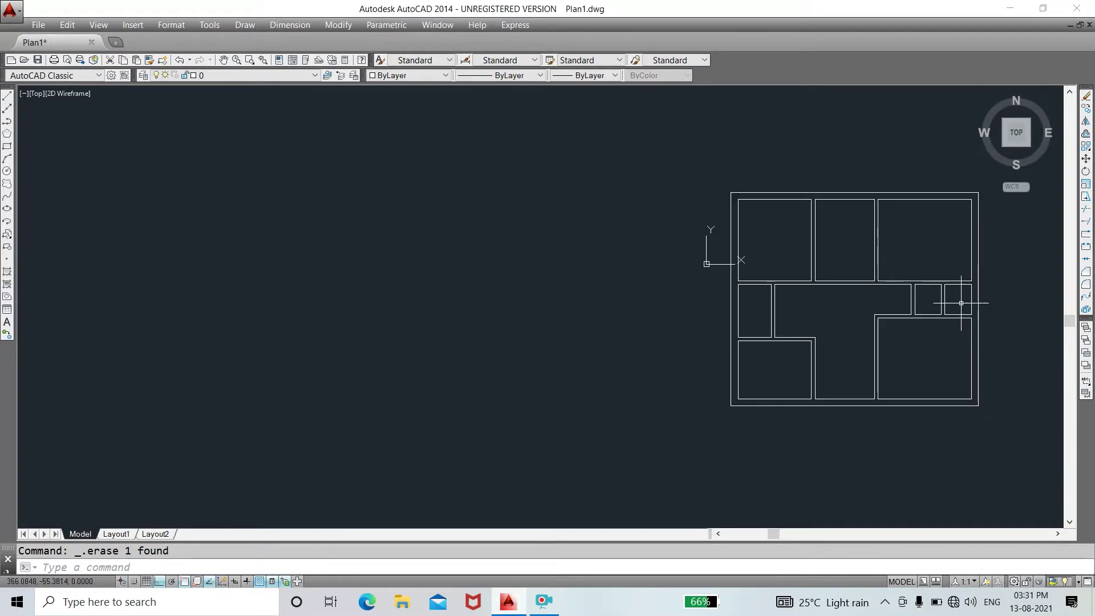
middle_click_drag(973, 301, 645, 307)
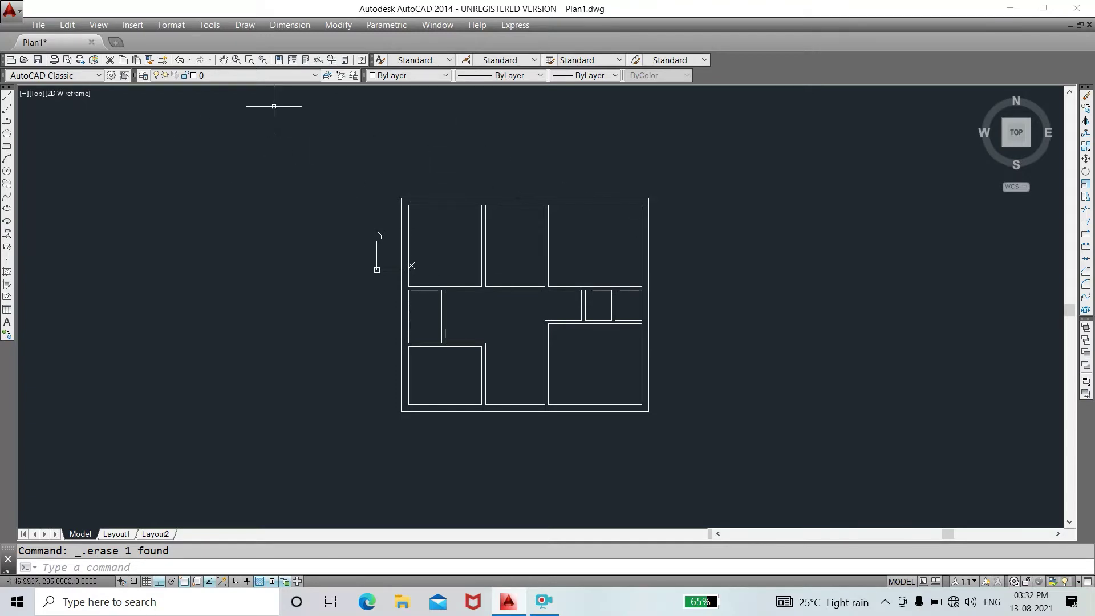
left_click(256, 77)
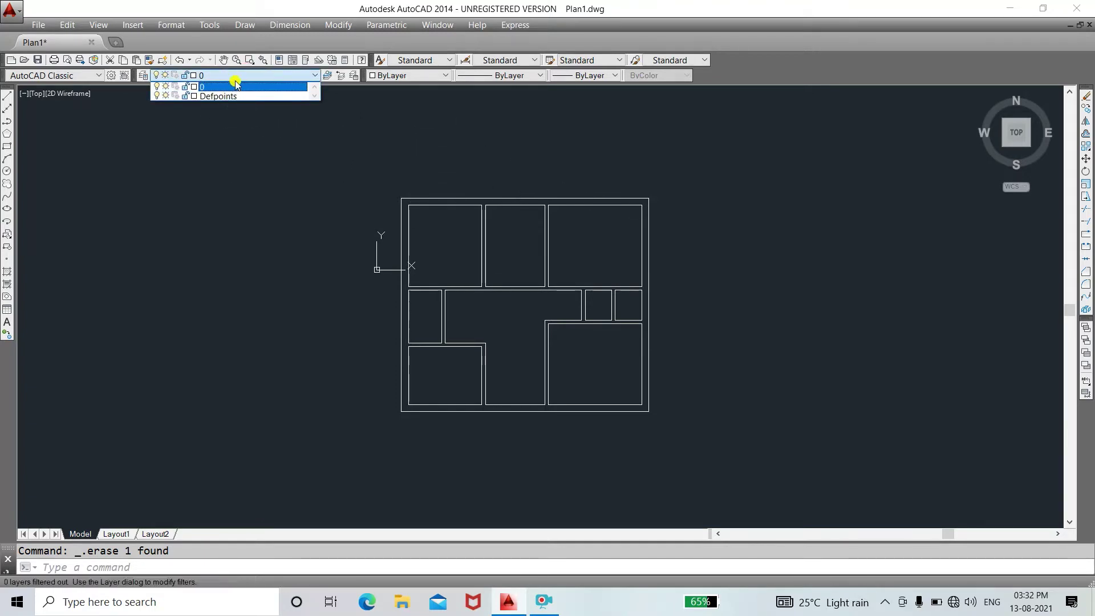
left_click(238, 80)
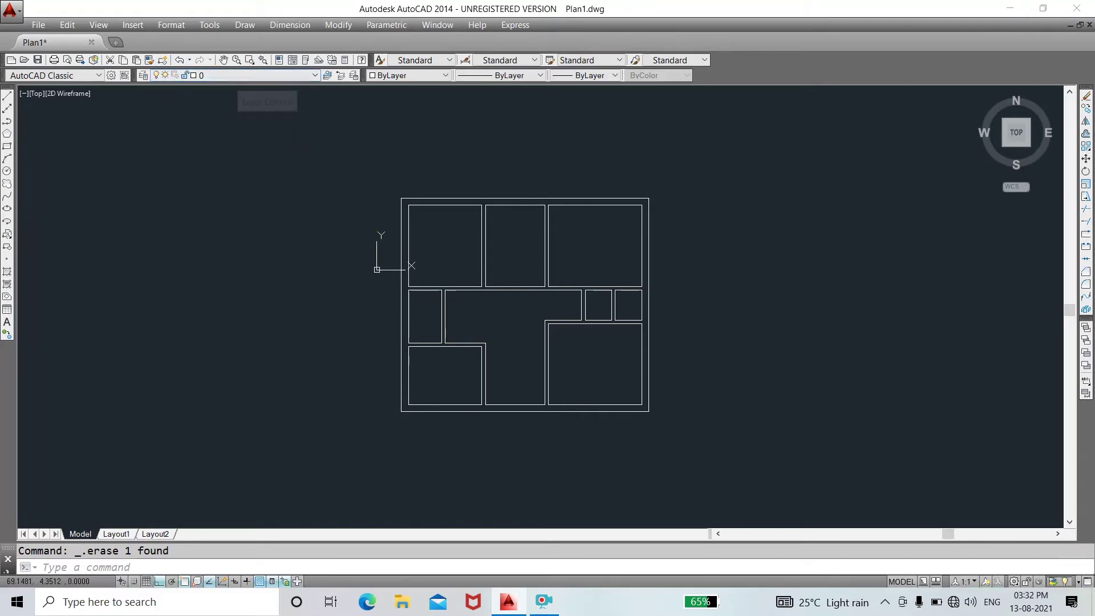
type("1")
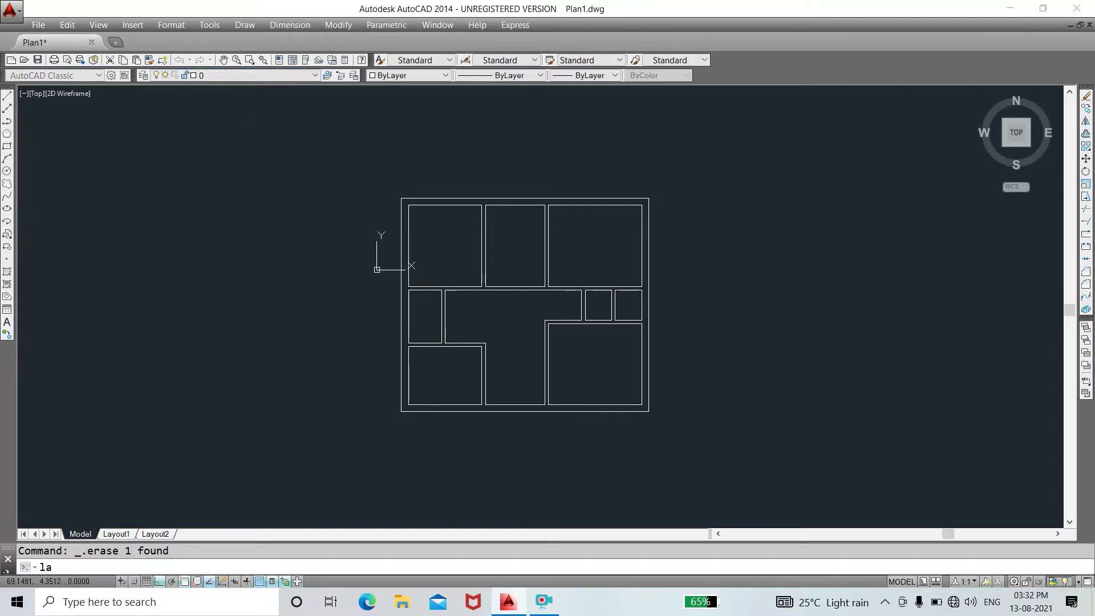
- Create a Windows layer with green colour 80
key("Return")
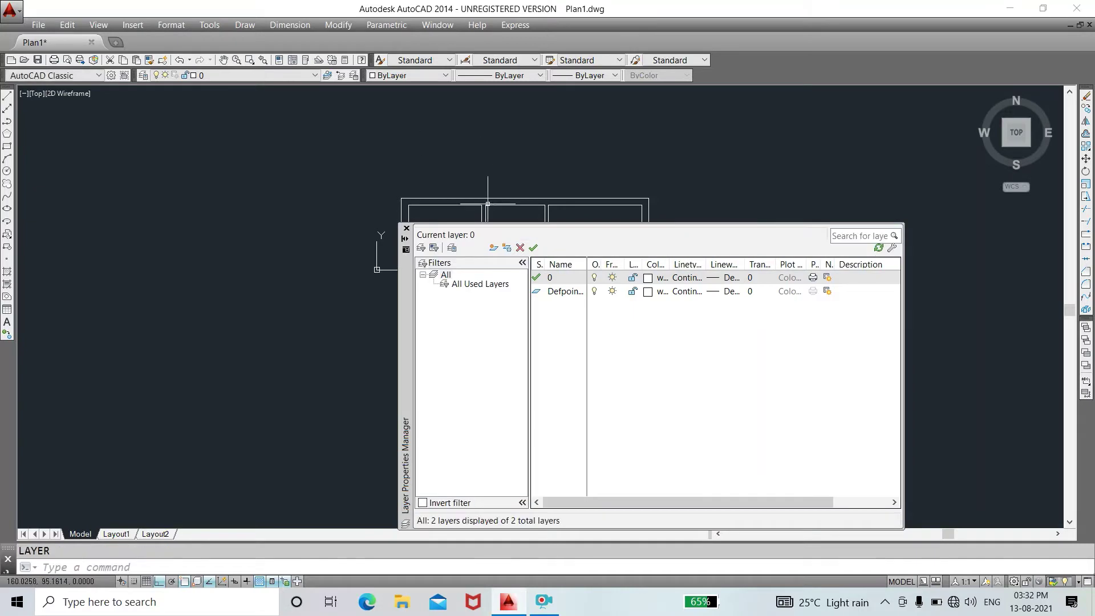
left_click(491, 251)
type("Windows")
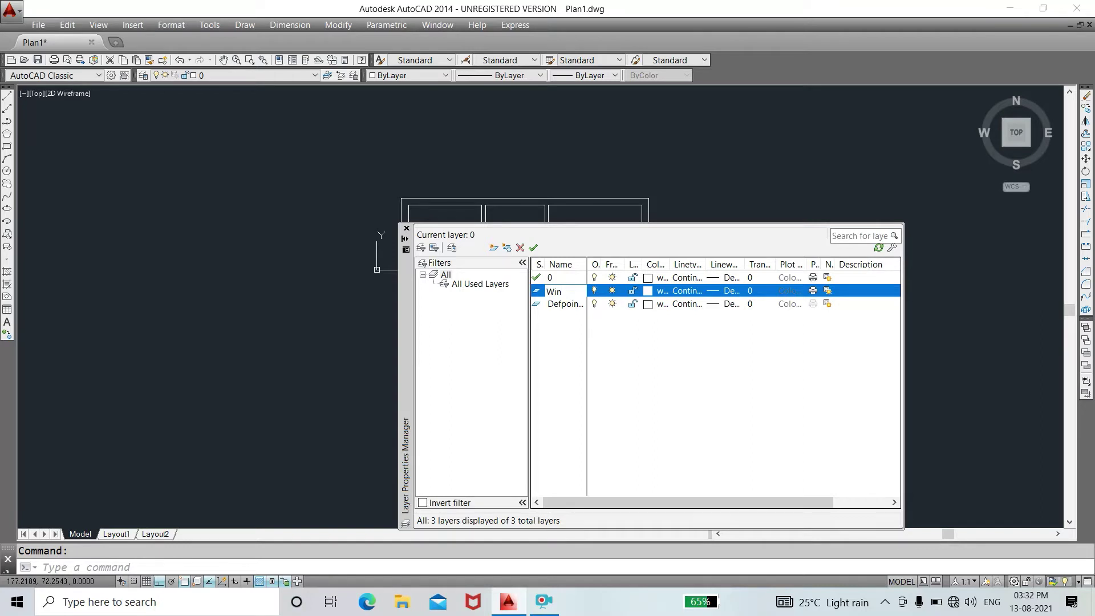
left_click(653, 291)
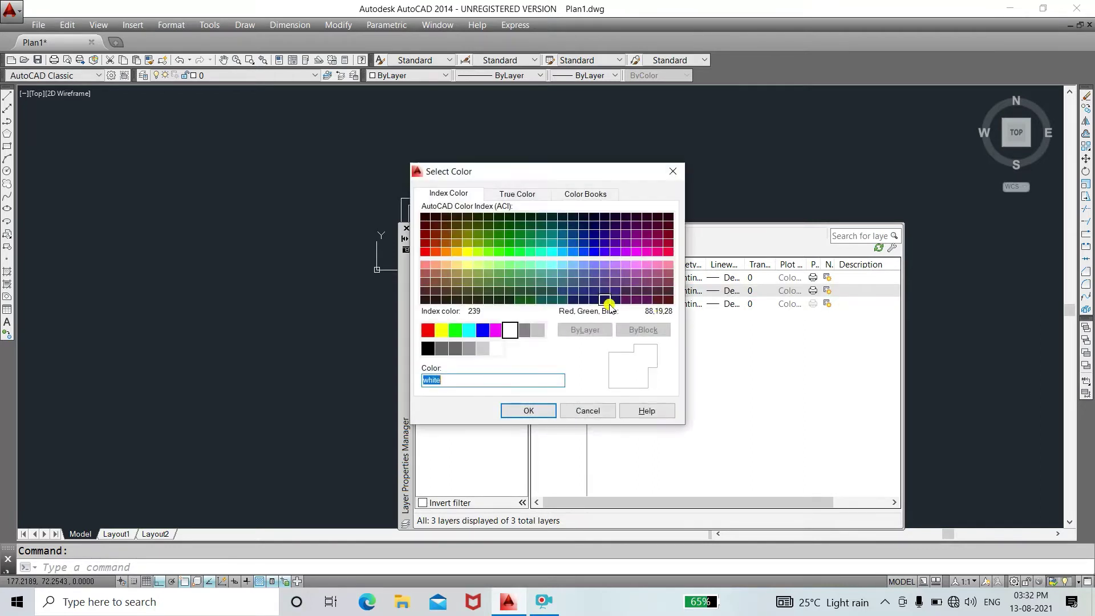
left_click(520, 274)
left_click(498, 251)
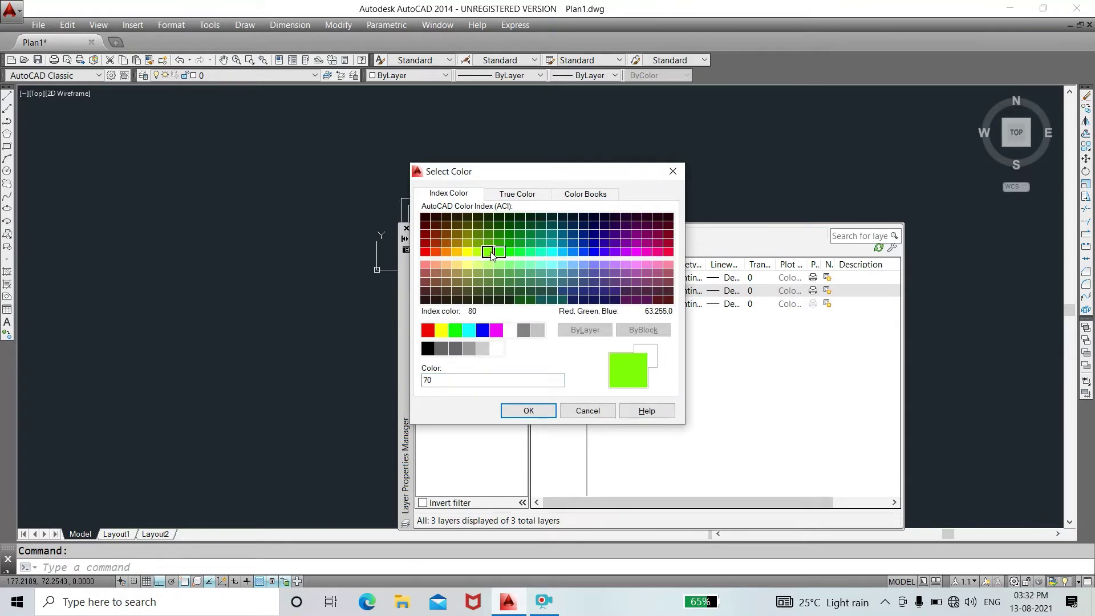
left_click(555, 410)
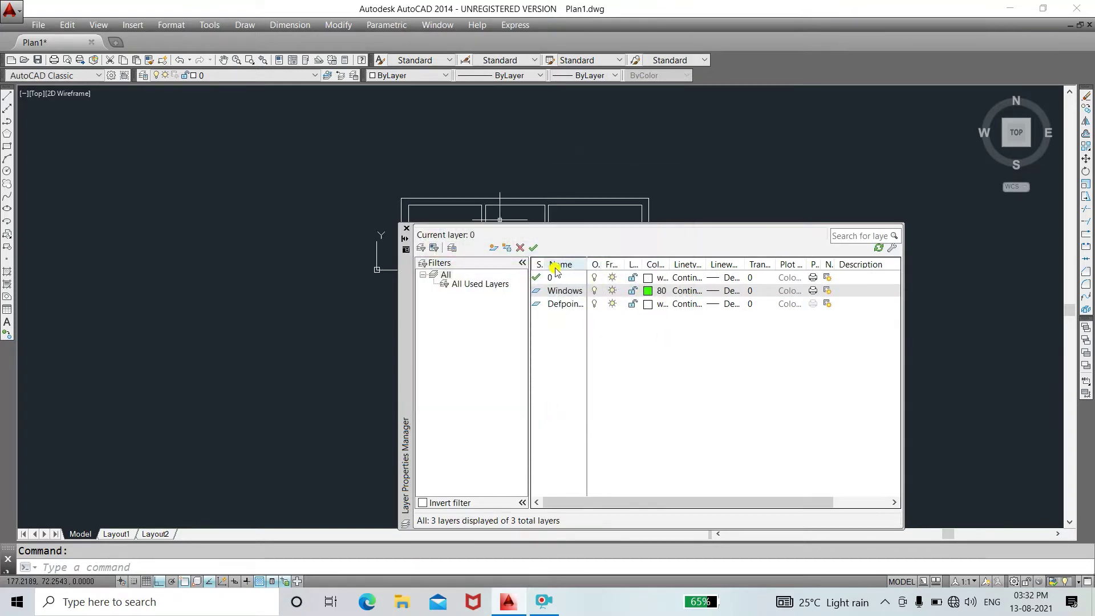
- Add a Door layer with red colour 10 and close the Layer Properties Manager
left_click(494, 249)
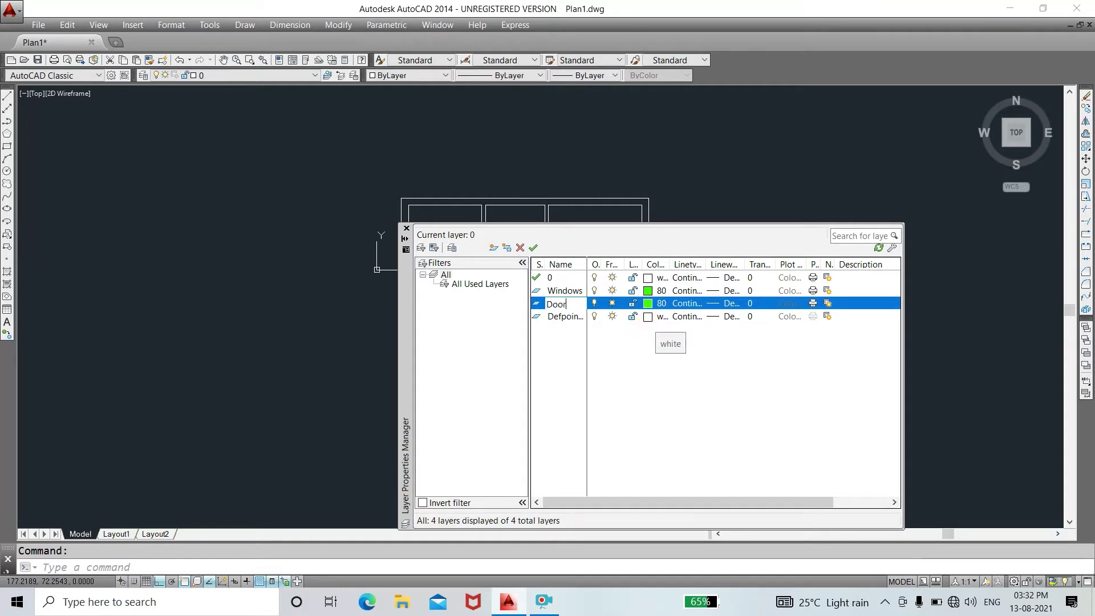
left_click(649, 303)
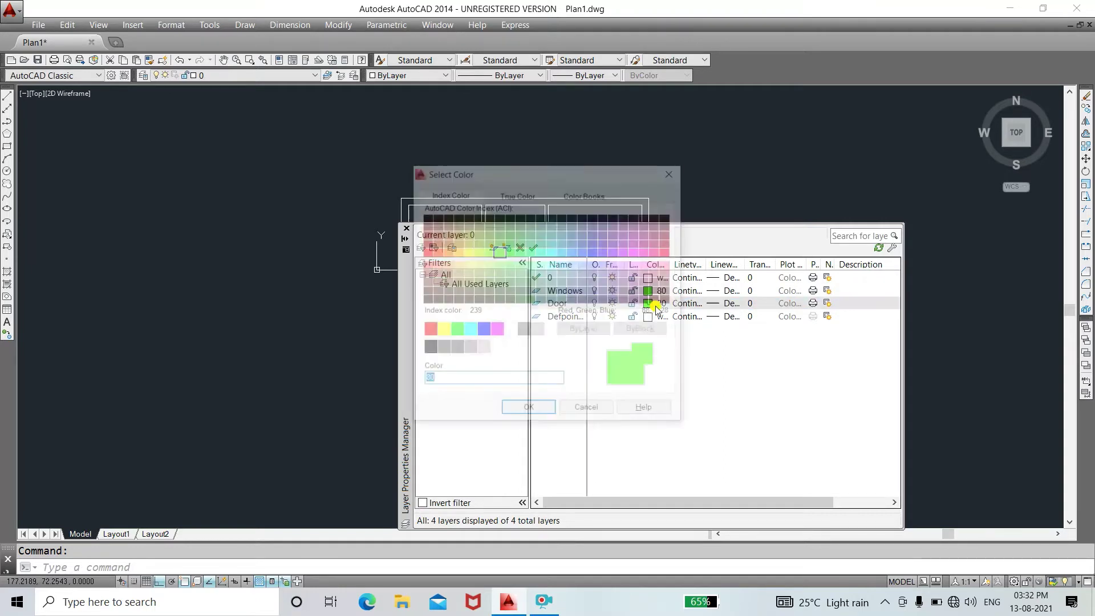
left_click(425, 254)
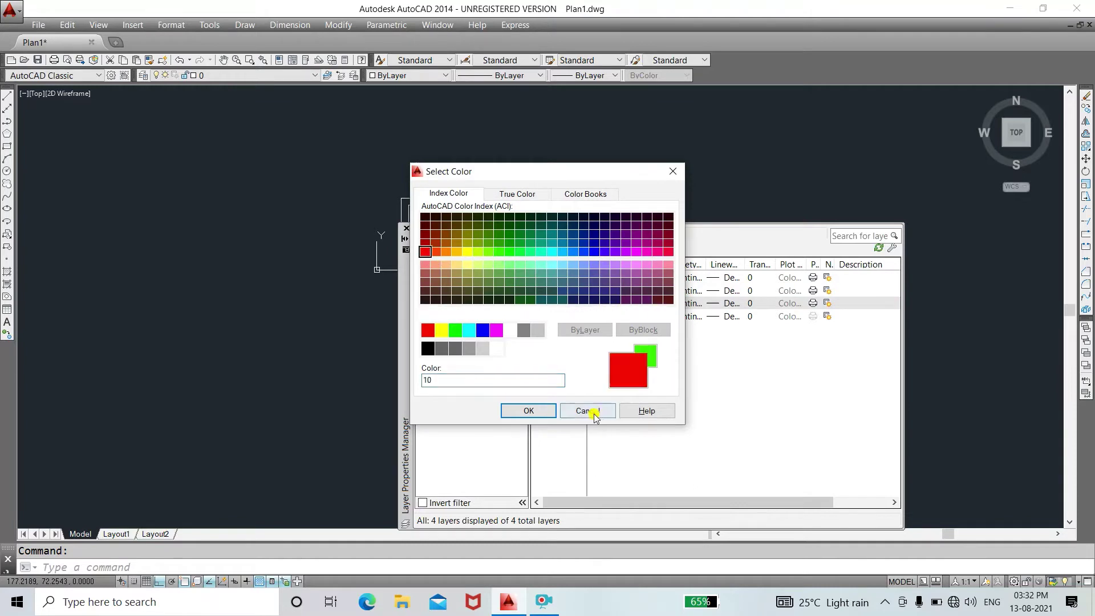
left_click(545, 412)
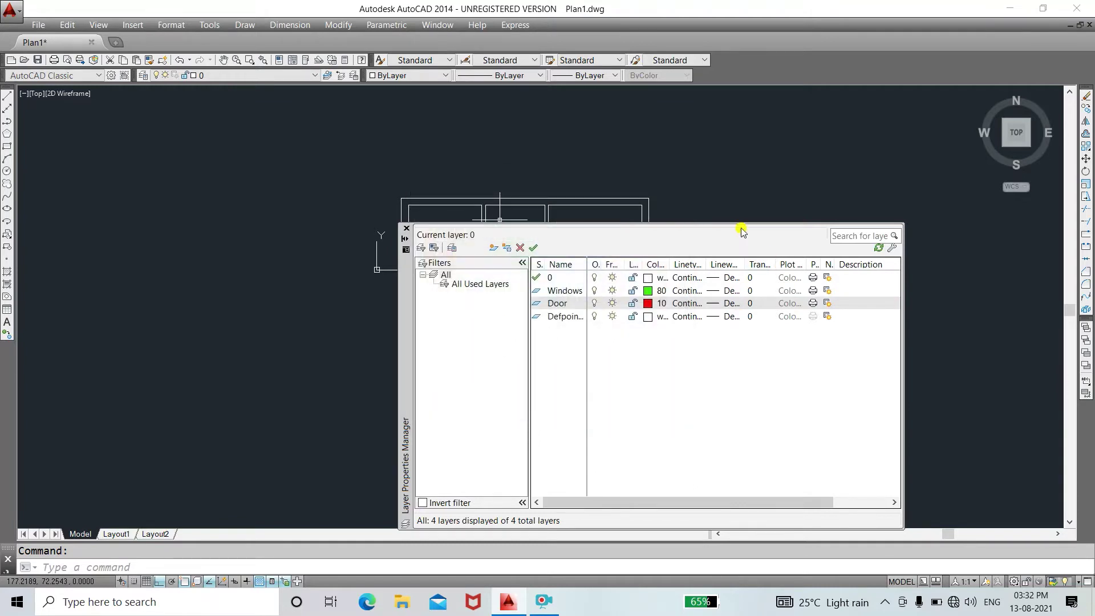
left_click(406, 232)
left_click(222, 74)
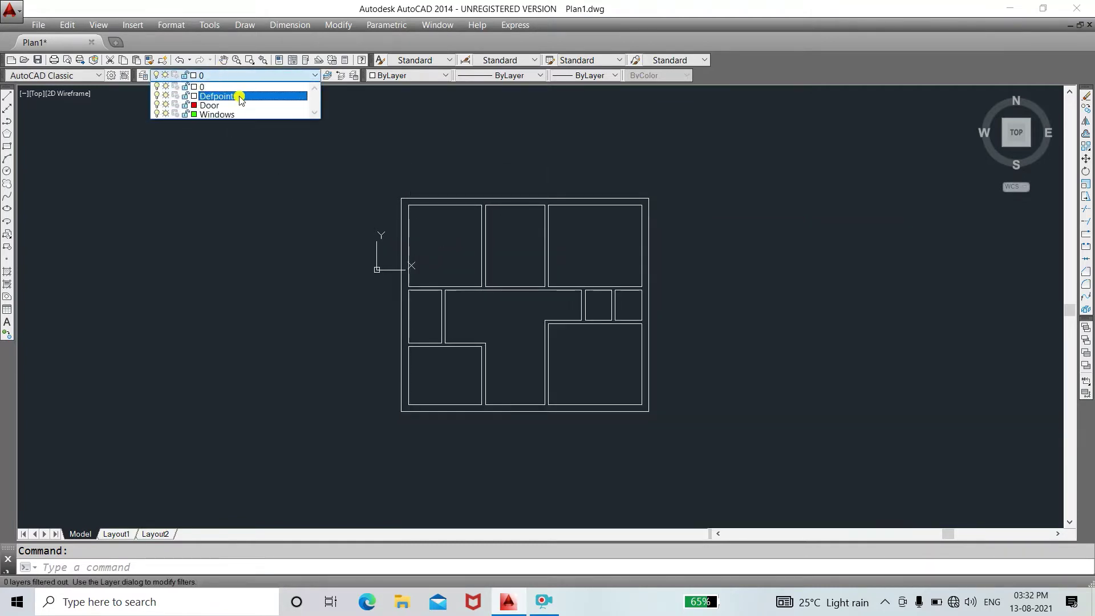
- Make Windows the current layer and zoom in on the plan's top-left walls
left_click(209, 114)
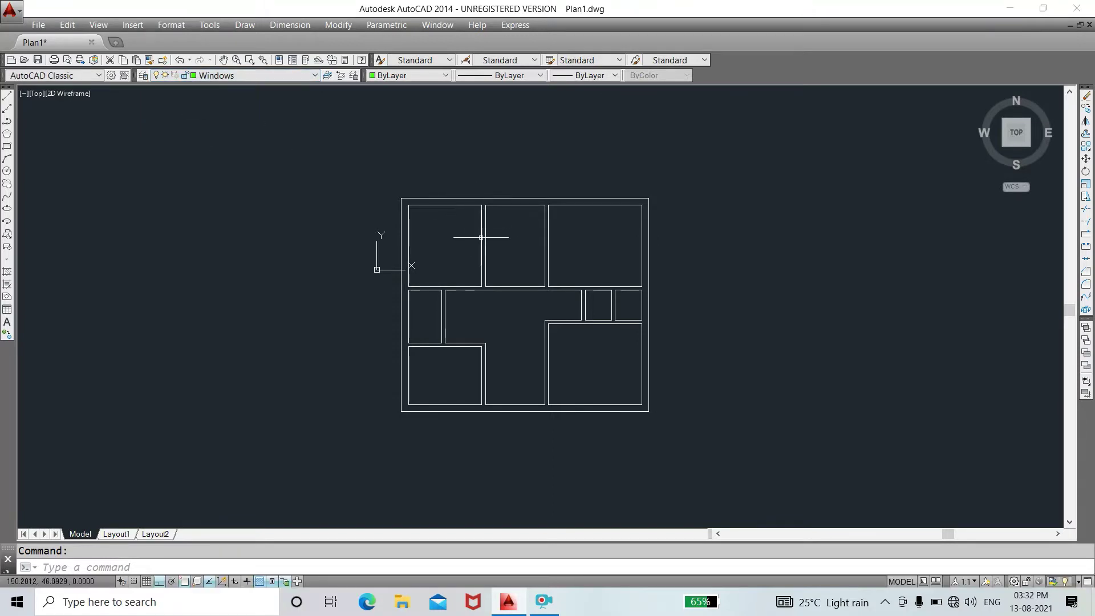
mouse_move(481, 227)
middle_mouse_down()
mouse_move(589, 235)
mouse_move(472, 303)
mouse_move(472, 318)
middle_mouse_up()
scroll(551, 211, "up", 2)
scroll(472, 284, "up", 3)
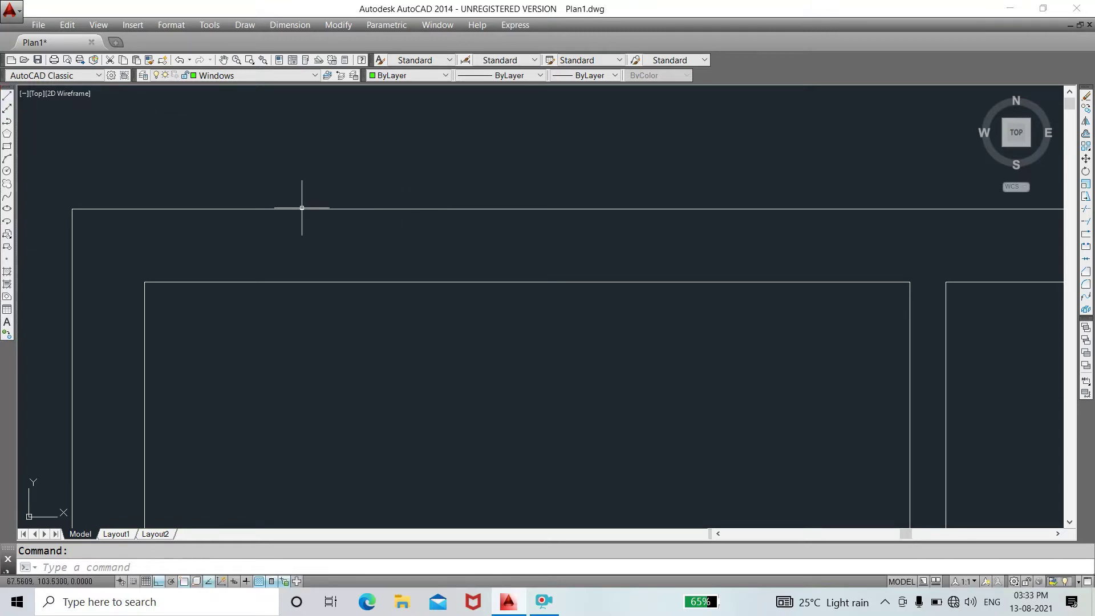
- Draw a green window rectangle split by a centre line just above the top wall
left_click(7, 95)
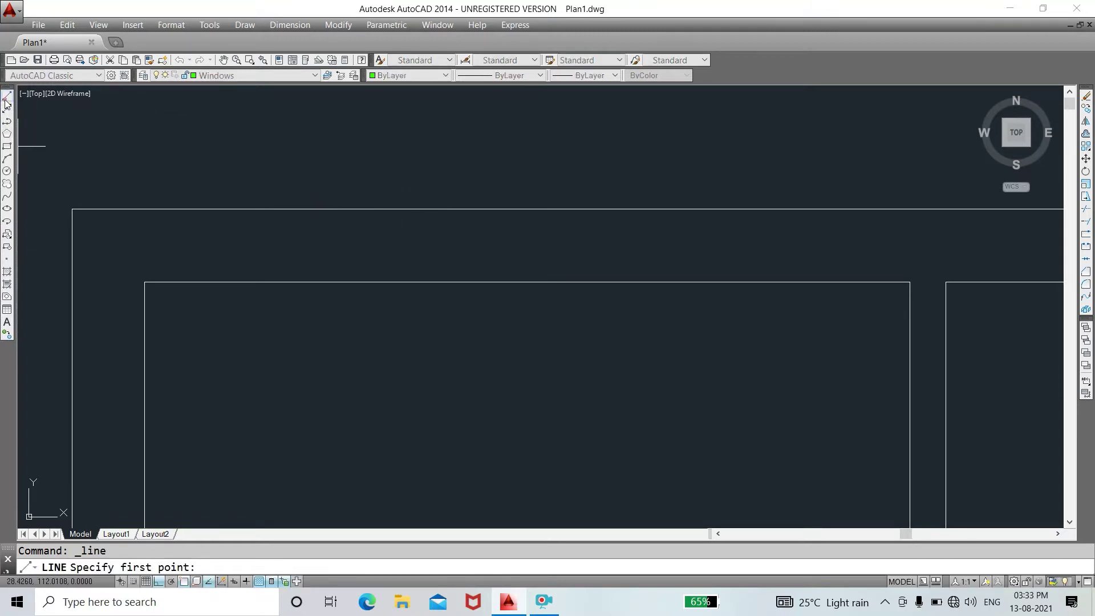
left_click(372, 210)
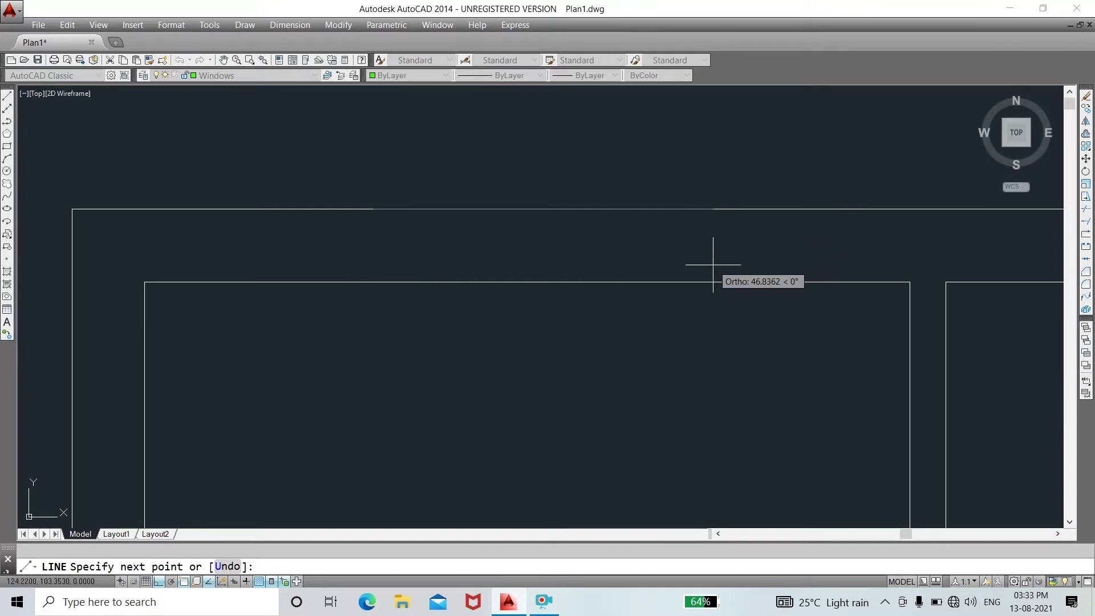
key("Escape")
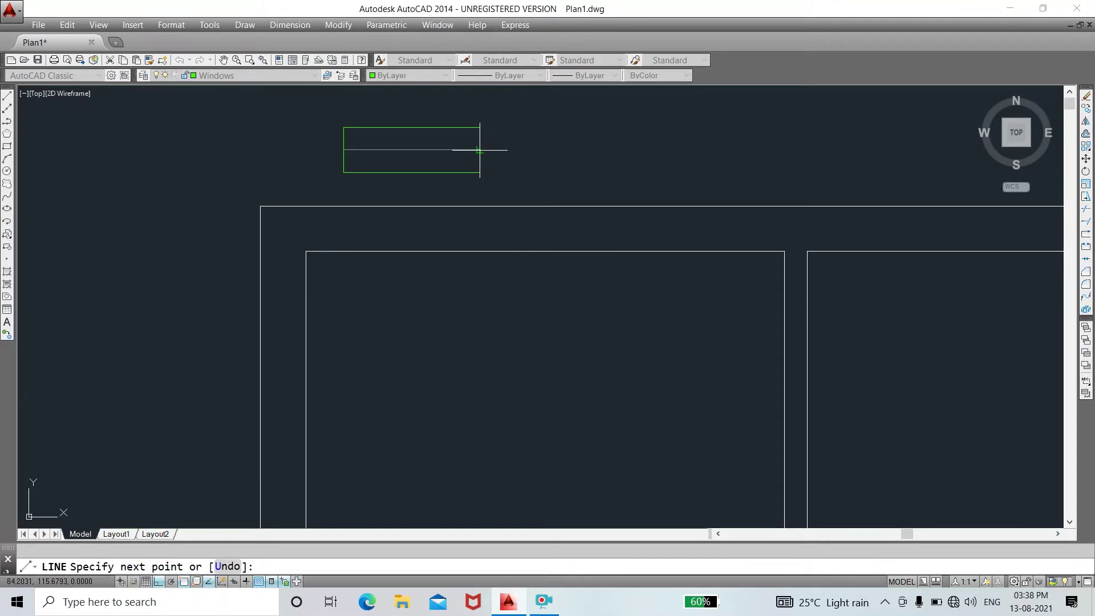
left_click(480, 150)
right_click(480, 150)
left_click(507, 159)
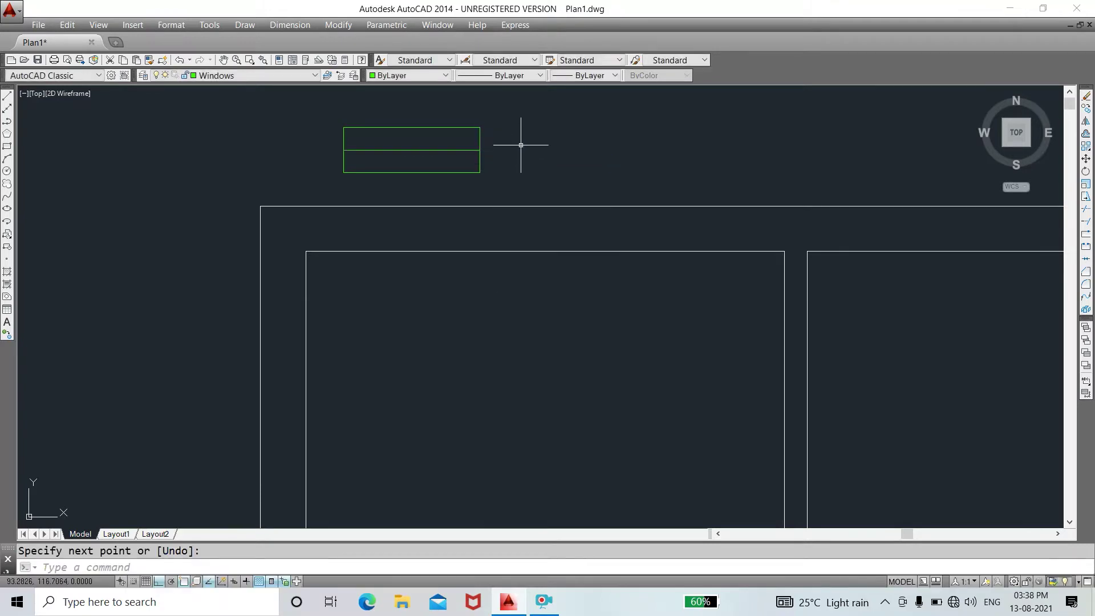
type("co")
key("Return")
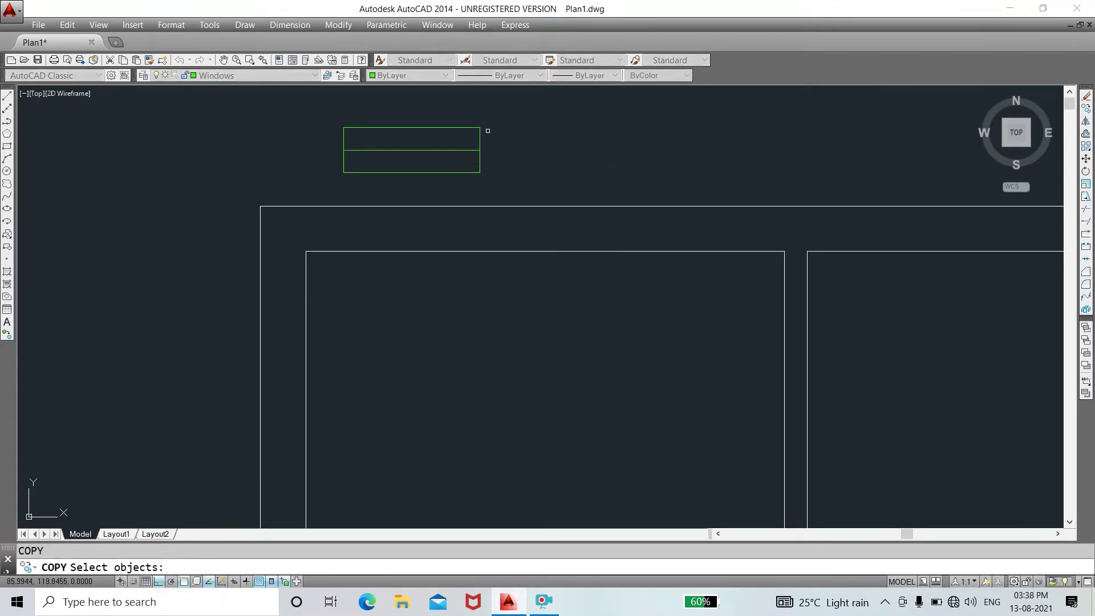
- Copy the window symbol twice to the right above the top wall
left_click(489, 132)
left_click(311, 180)
key("Return")
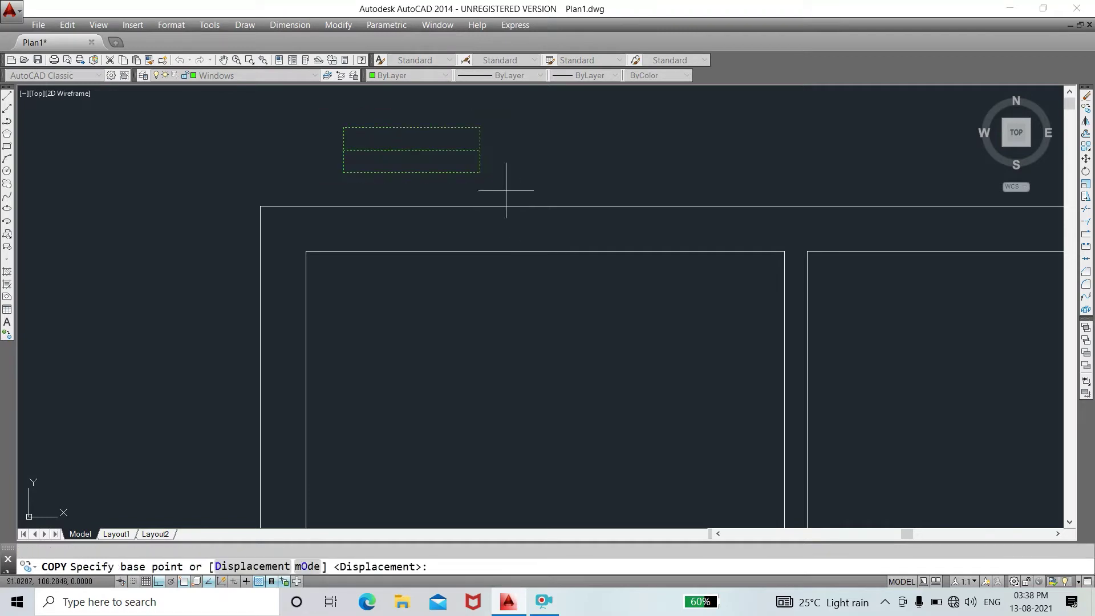
left_click(407, 150)
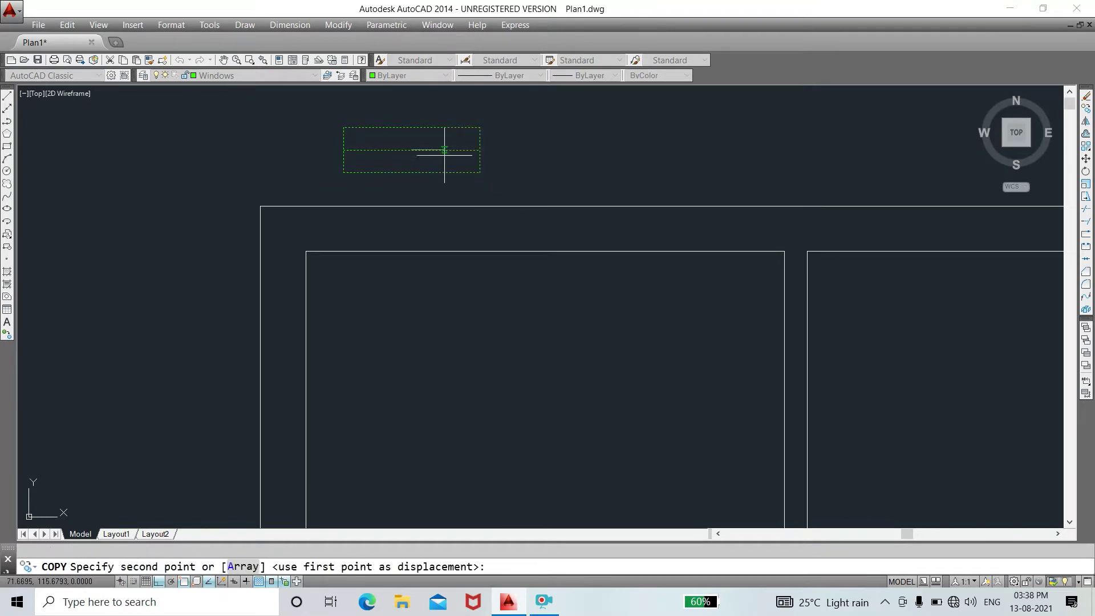
left_click(560, 150)
left_click(713, 150)
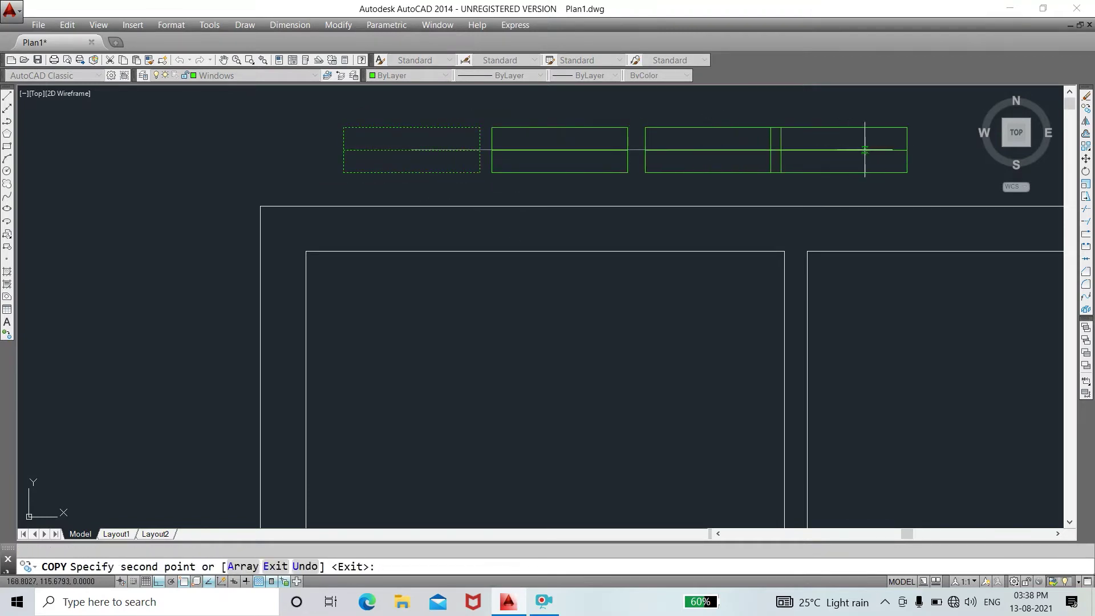
- Place three more window copies farther along above the top wall
scroll(821, 159, "down", 4)
middle_click_drag(783, 175, 393, 216)
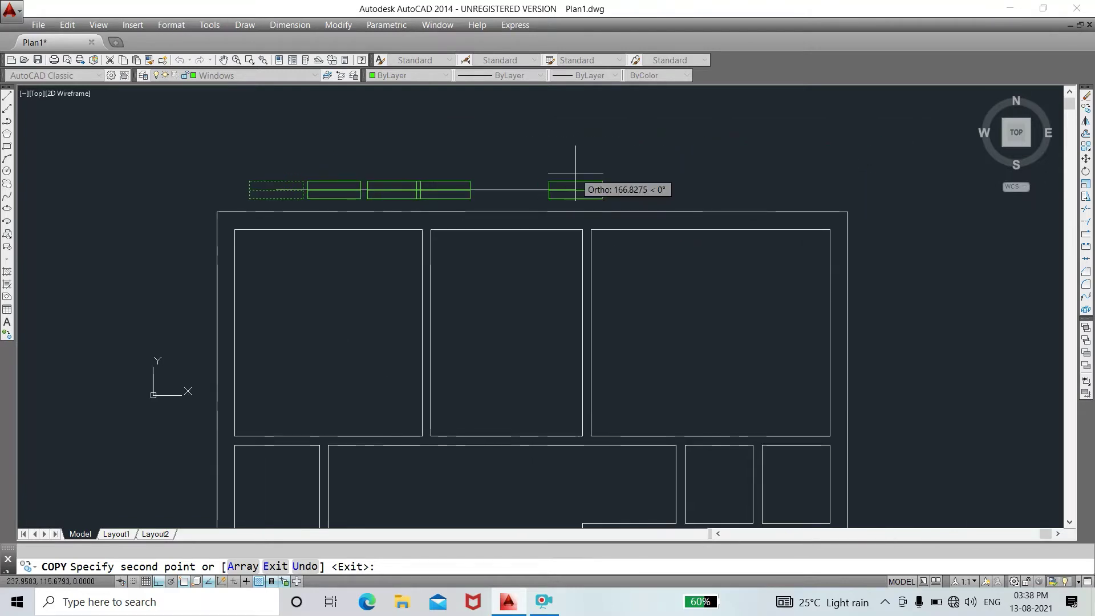
left_click(576, 177)
left_click(811, 174)
left_click(943, 177)
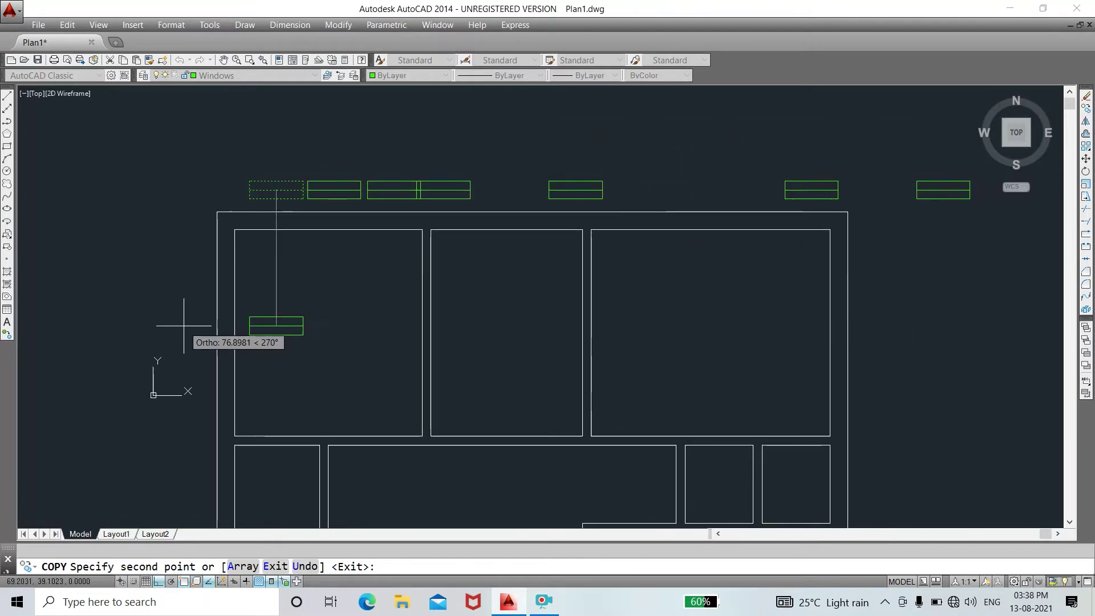
key("Escape")
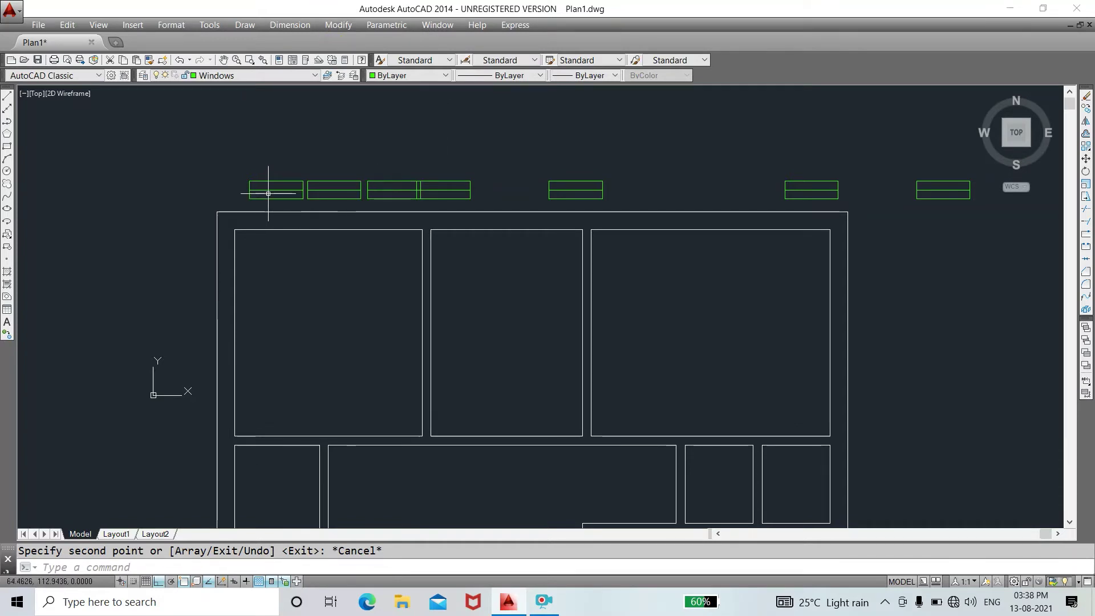
scroll(288, 186, "up", 5)
scroll(342, 181, "down", 3)
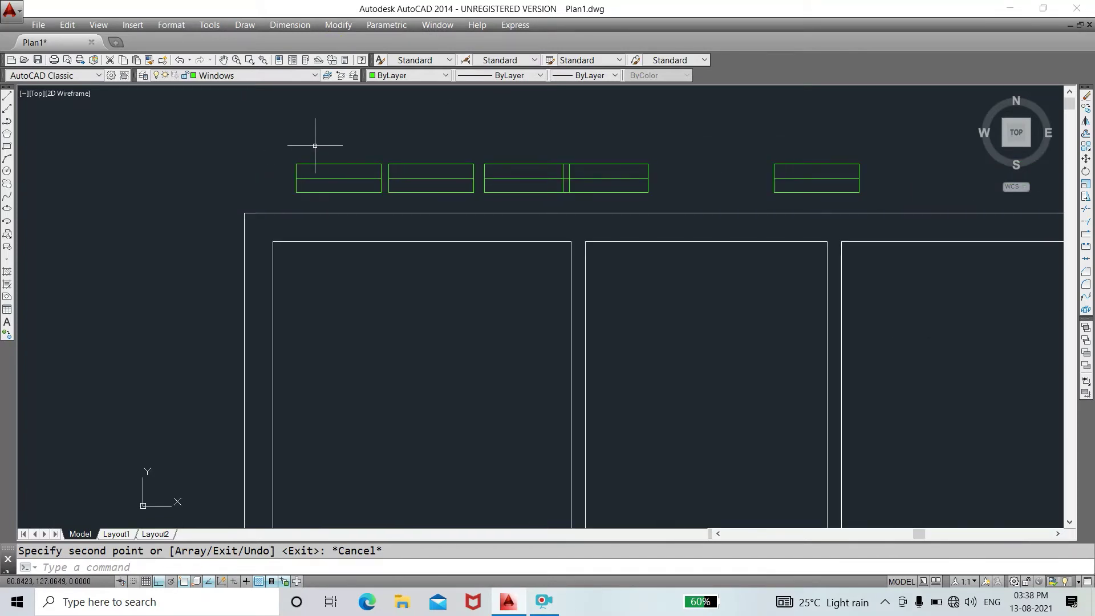
- Move the rightmost spare window into the top wall over the left room
type("m")
key("Return")
left_click(272, 142)
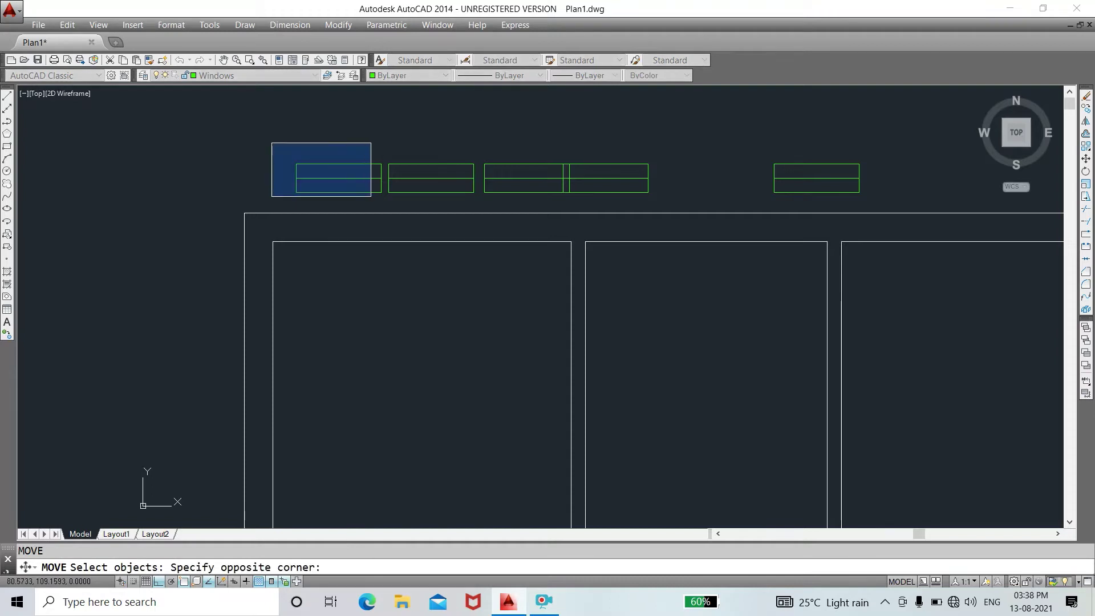
left_click(384, 198)
key("Escape")
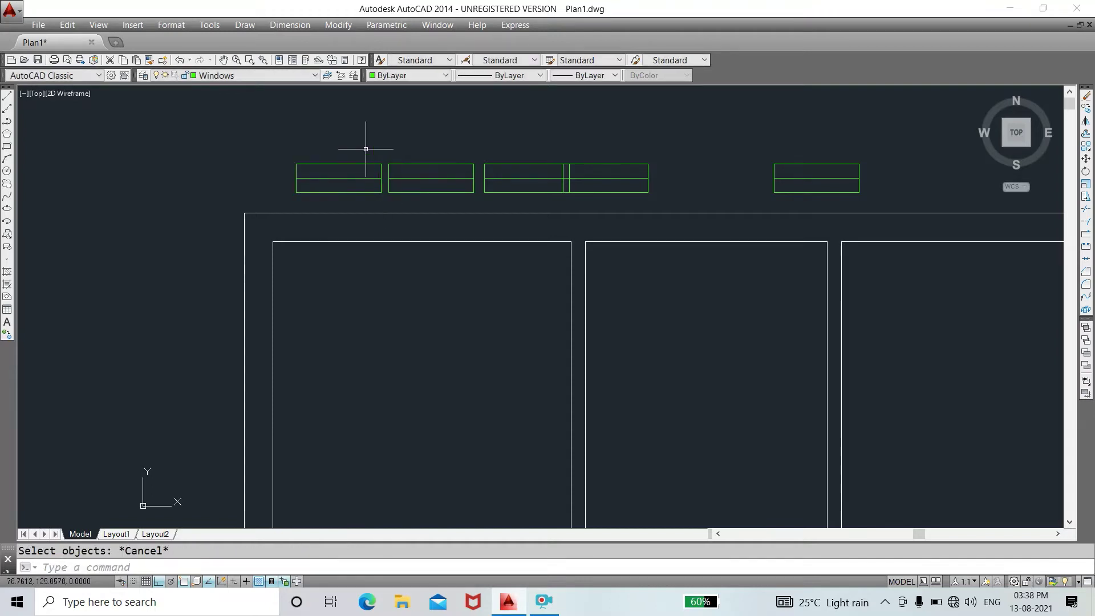
type("m")
key("Return")
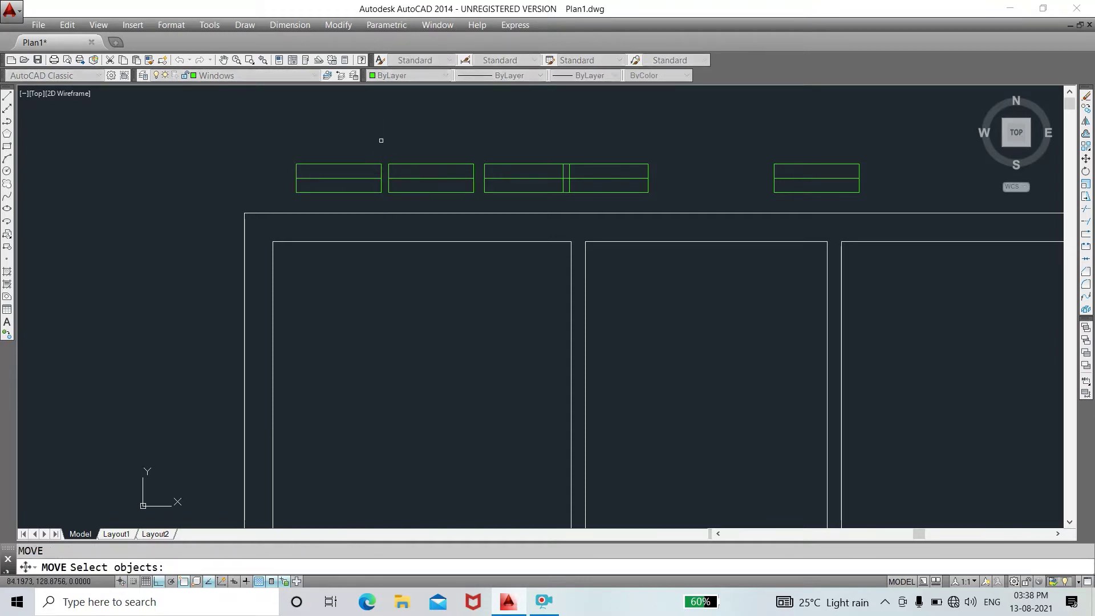
left_click(911, 139)
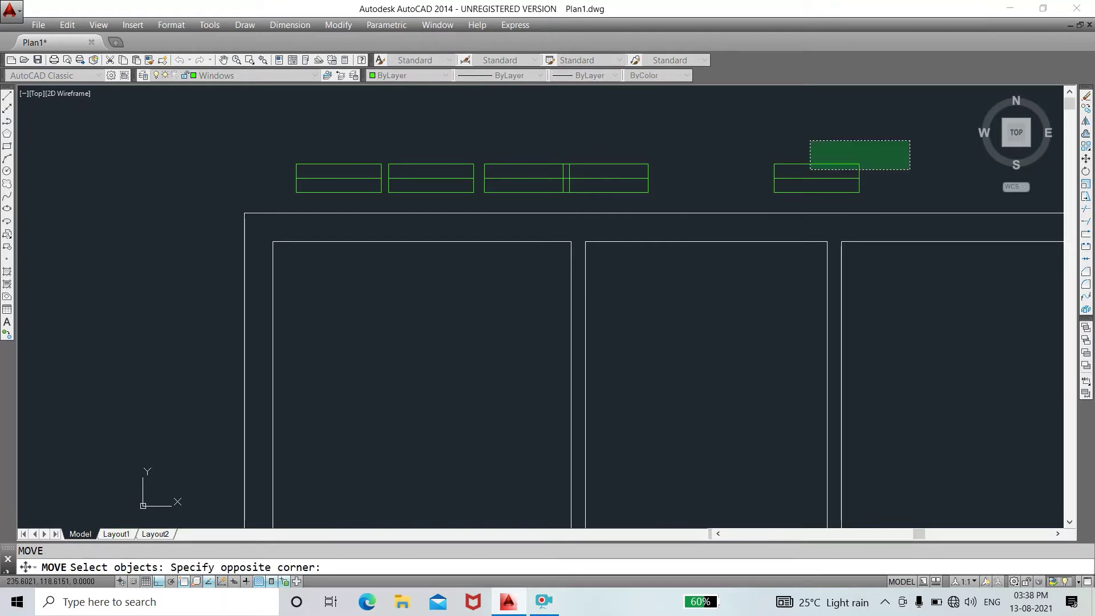
left_click(740, 199)
key("Return")
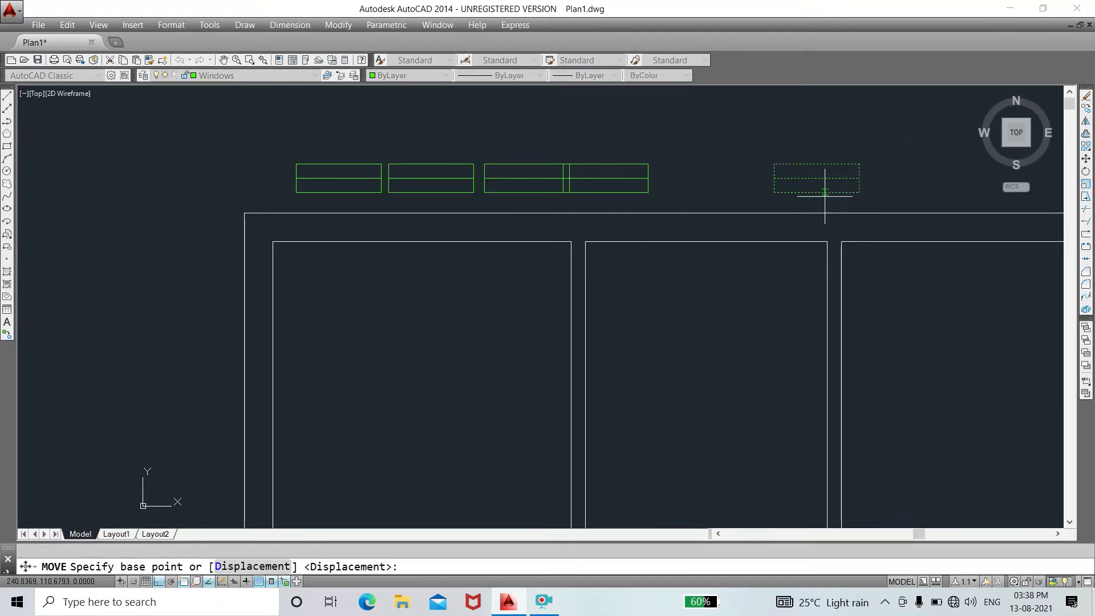
left_click(817, 192)
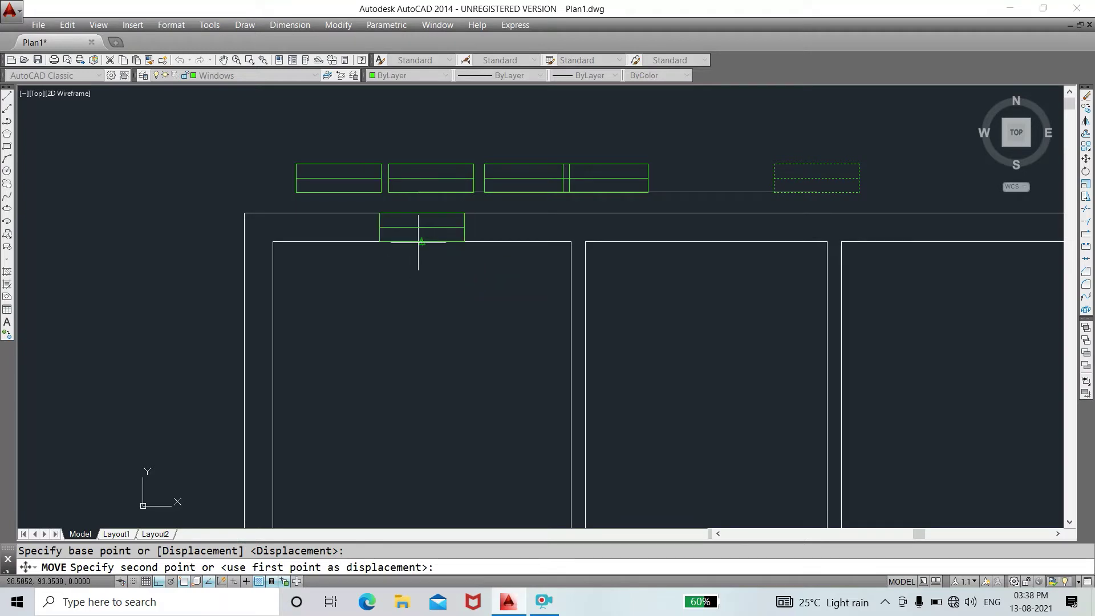
left_click(421, 241)
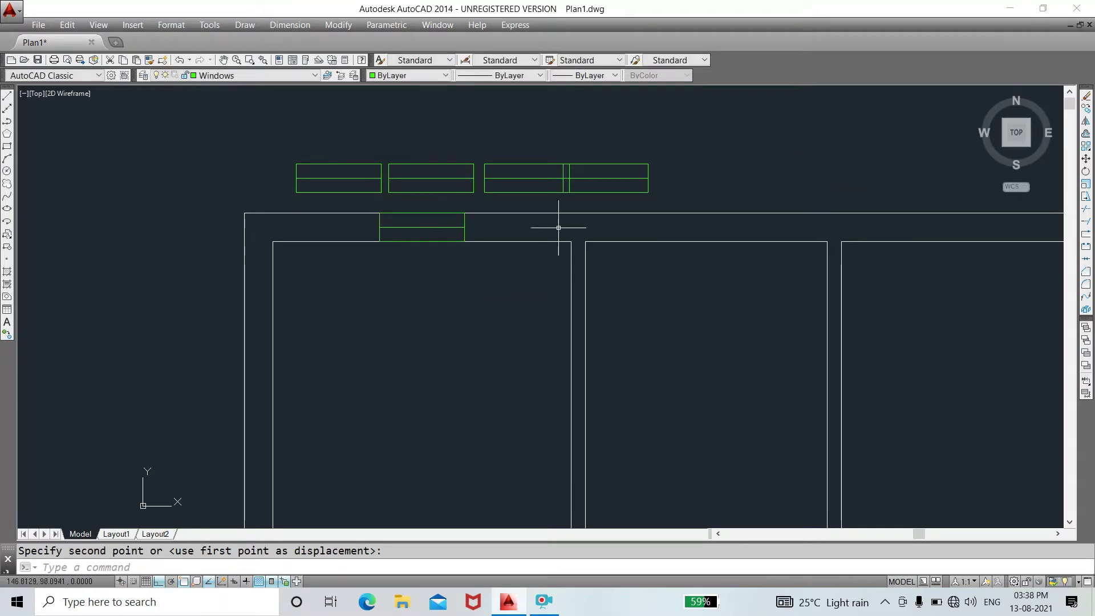
- Move the far-right spare window into the top wall over the right room
scroll(568, 228, "down", 2)
middle_click_drag(750, 251, 630, 267)
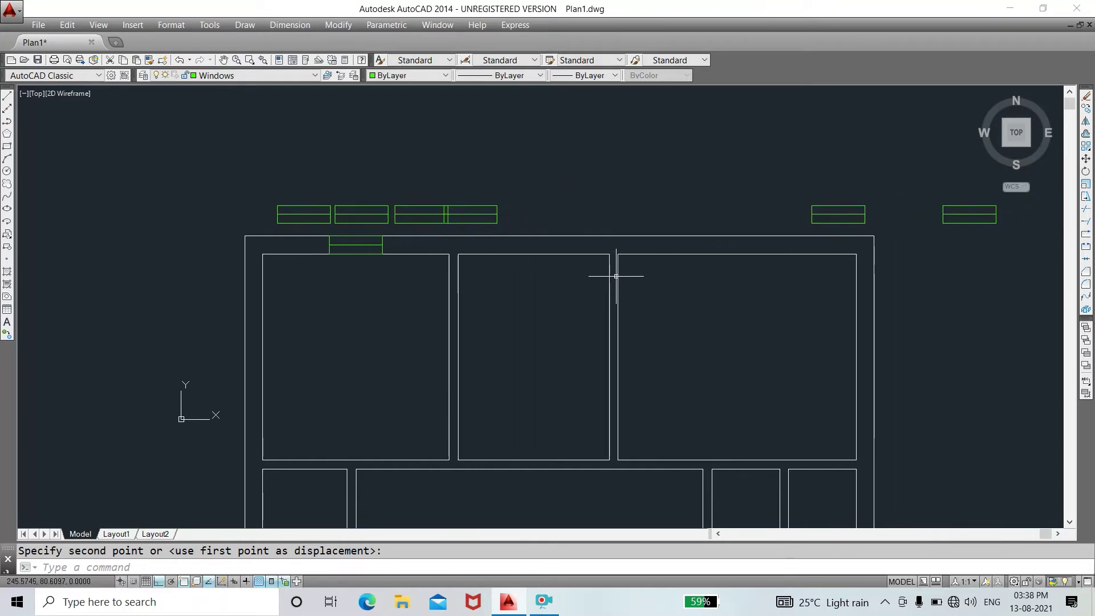
type("m")
key("Return")
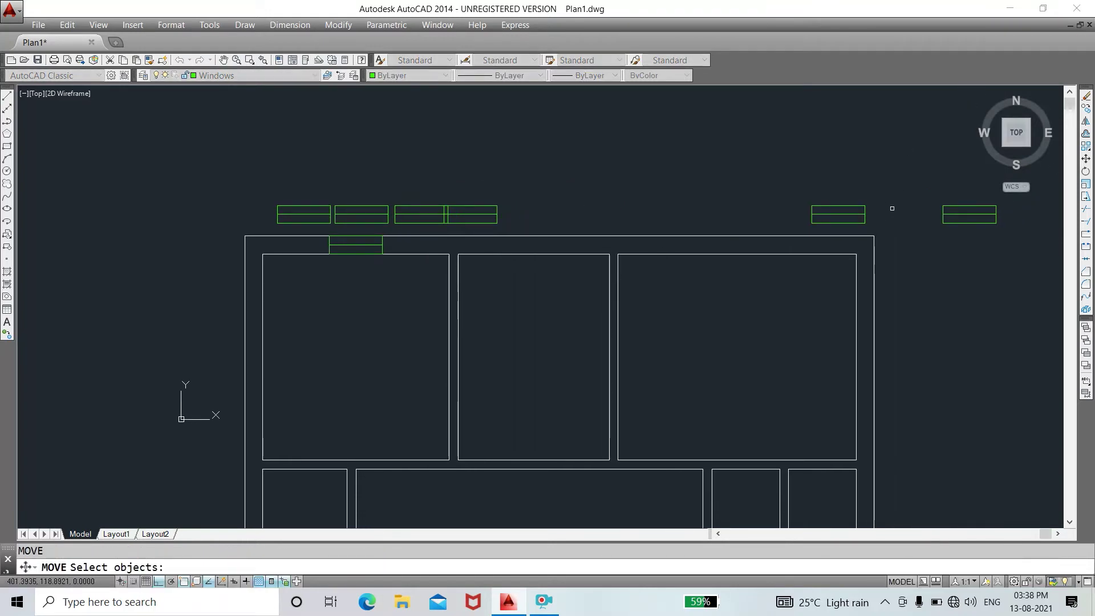
left_click(804, 198)
left_click(804, 225)
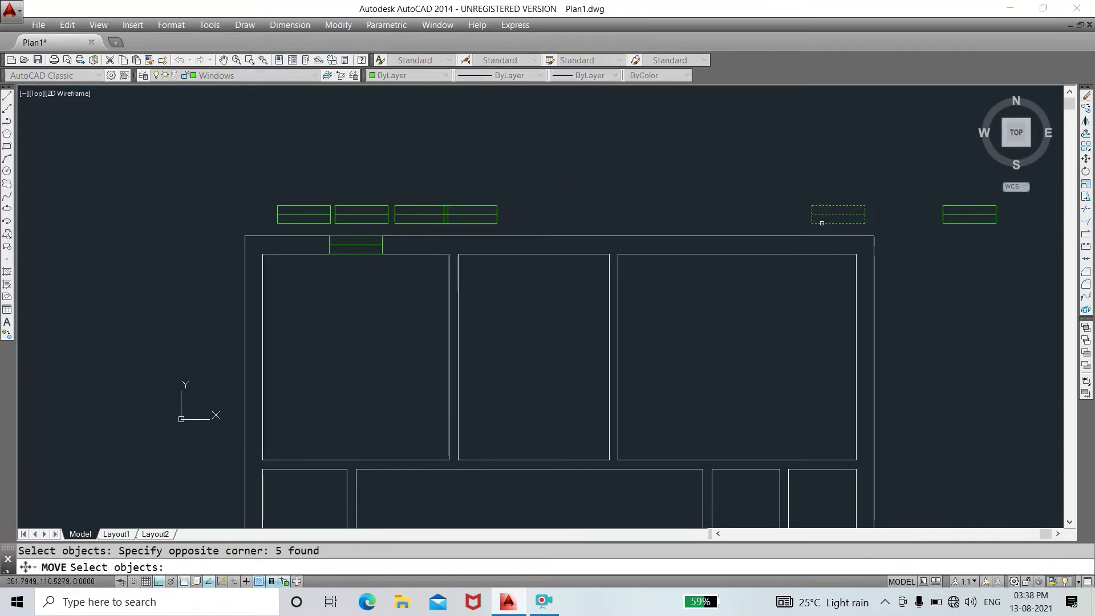
key("Return")
left_click(838, 223)
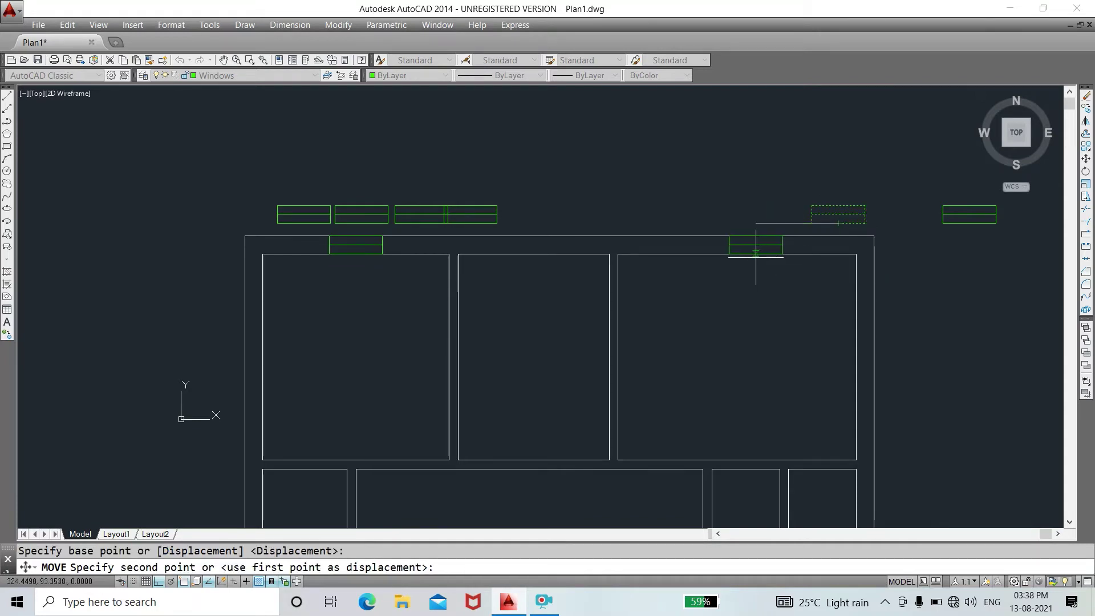
left_click(738, 254)
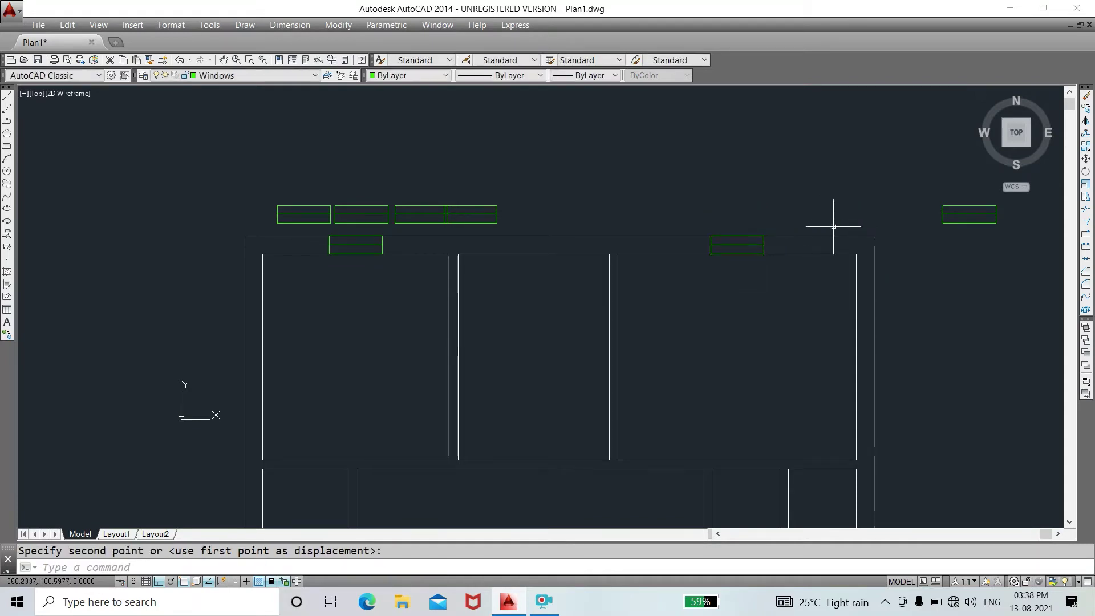
- Move the leftmost spare window into the top wall over the middle room
type("m")
key("Return")
left_click(268, 182)
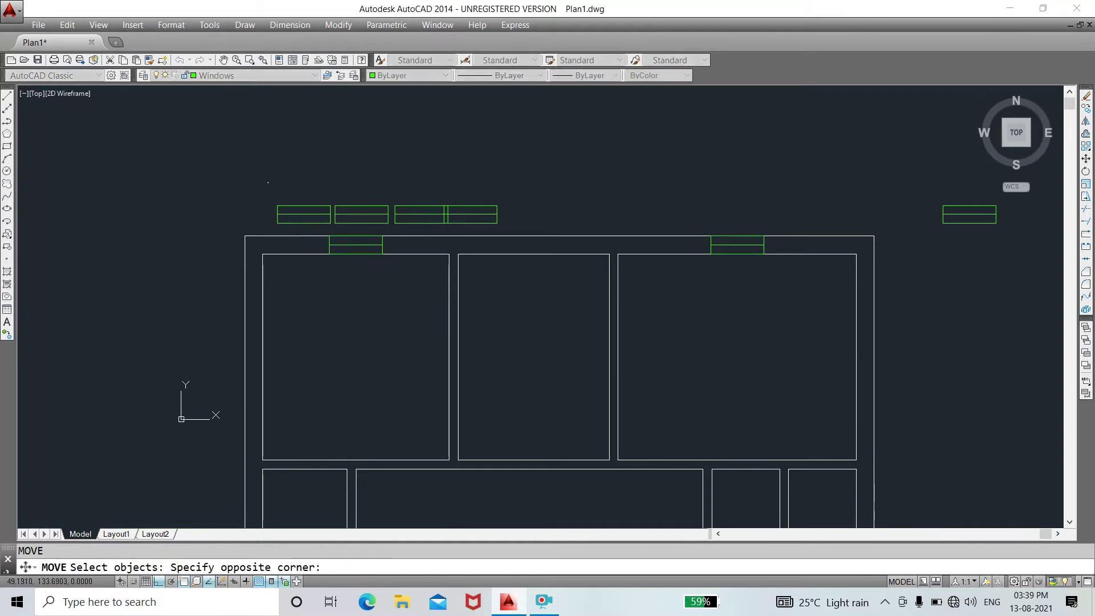
left_click(332, 227)
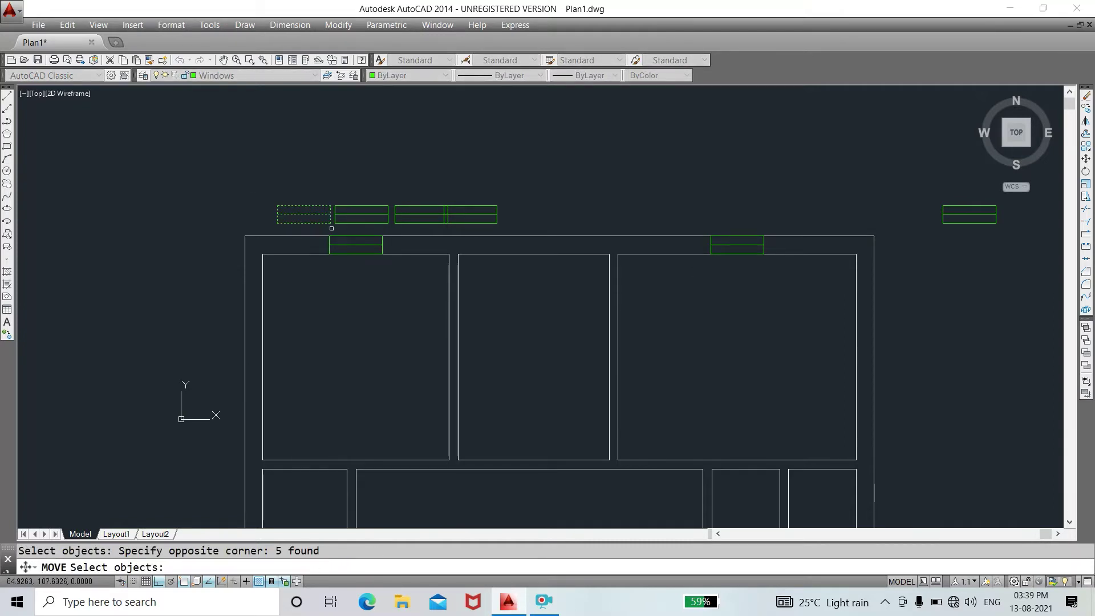
key("Return")
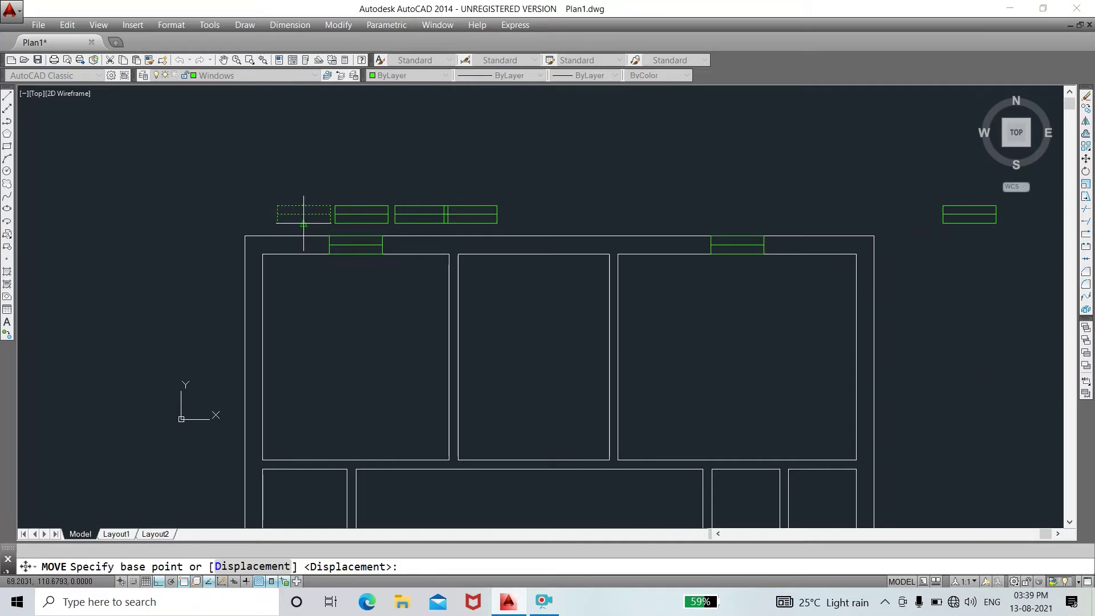
left_click(304, 223)
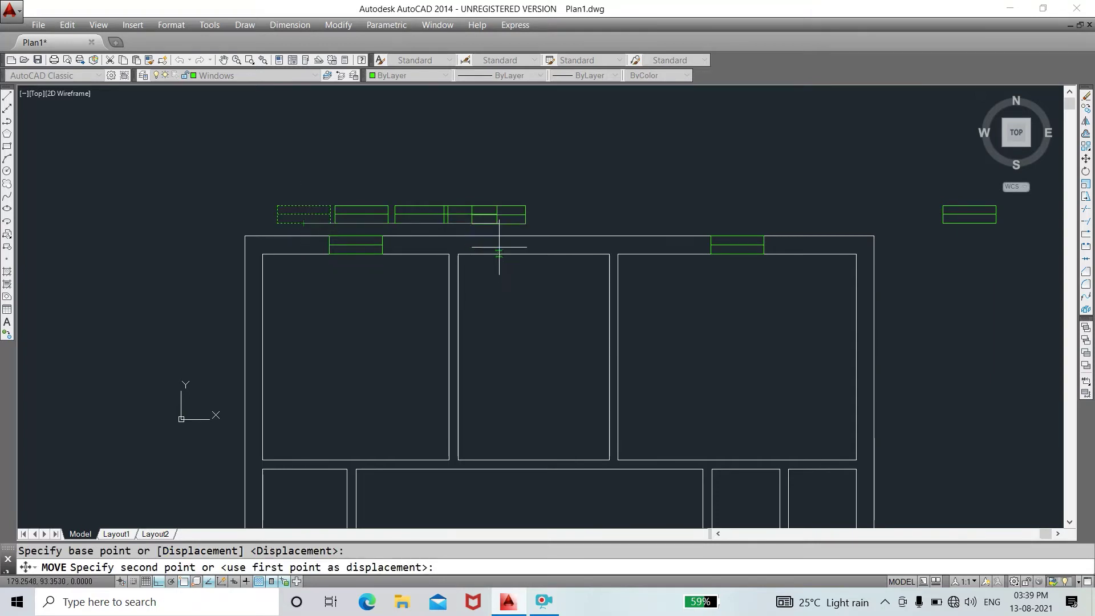
left_click(533, 254)
scroll(734, 245, "down", 2)
scroll(631, 257, "down", 1)
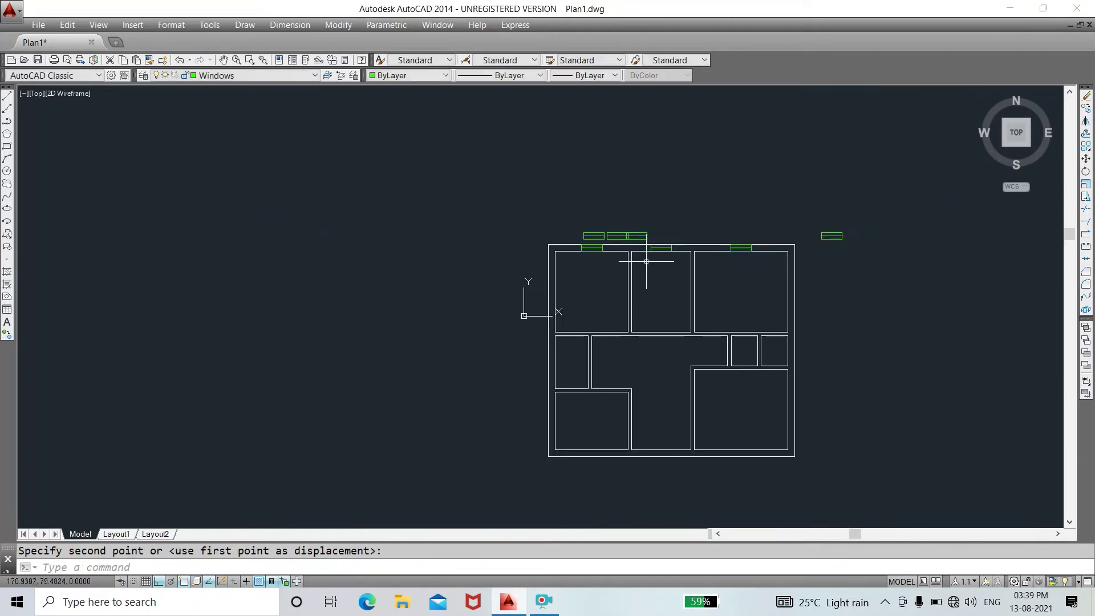
scroll(660, 270, "up", 1)
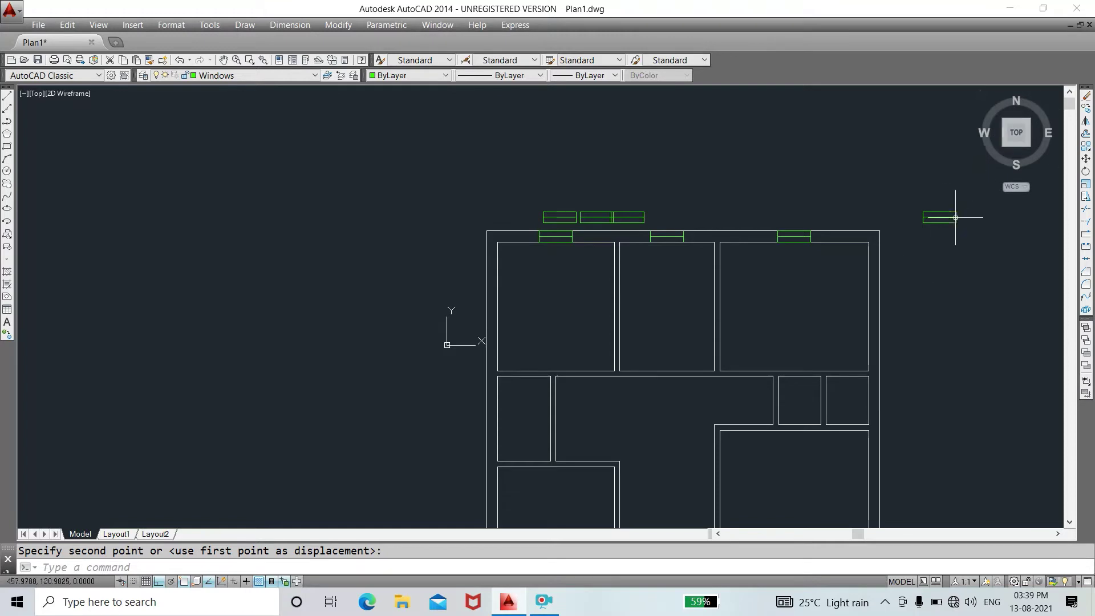
scroll(936, 214, "up", 5)
middle_click_drag(932, 211, 772, 345)
scroll(773, 345, "down", 2)
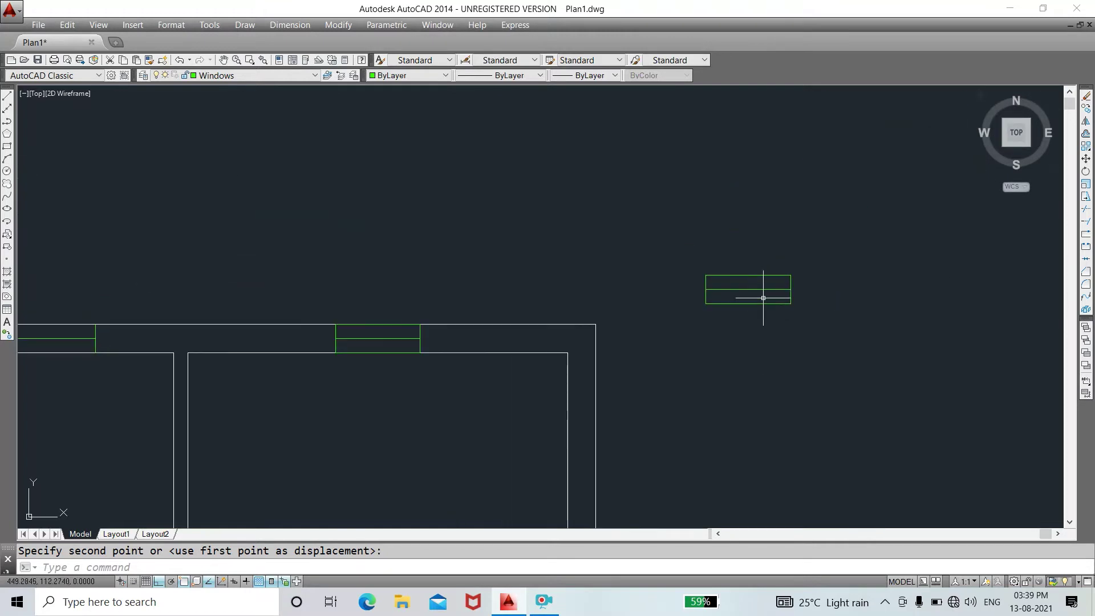
- Rotate the spare window right of the plan 90 degrees about its lower-left corner
type("ro")
key("Return")
left_click(832, 287)
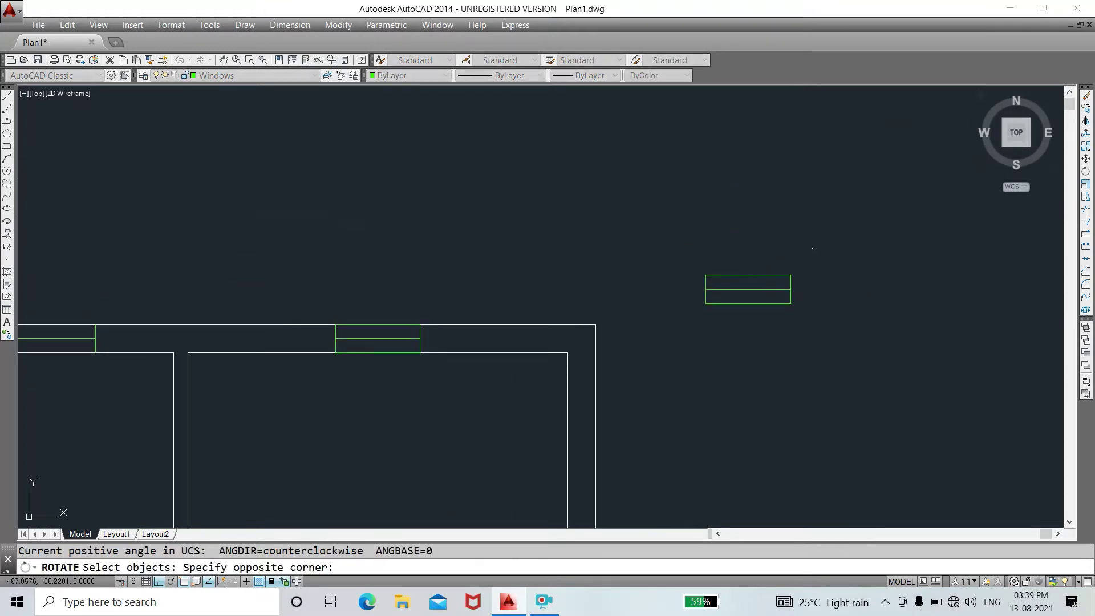
left_click(685, 308)
key("Return")
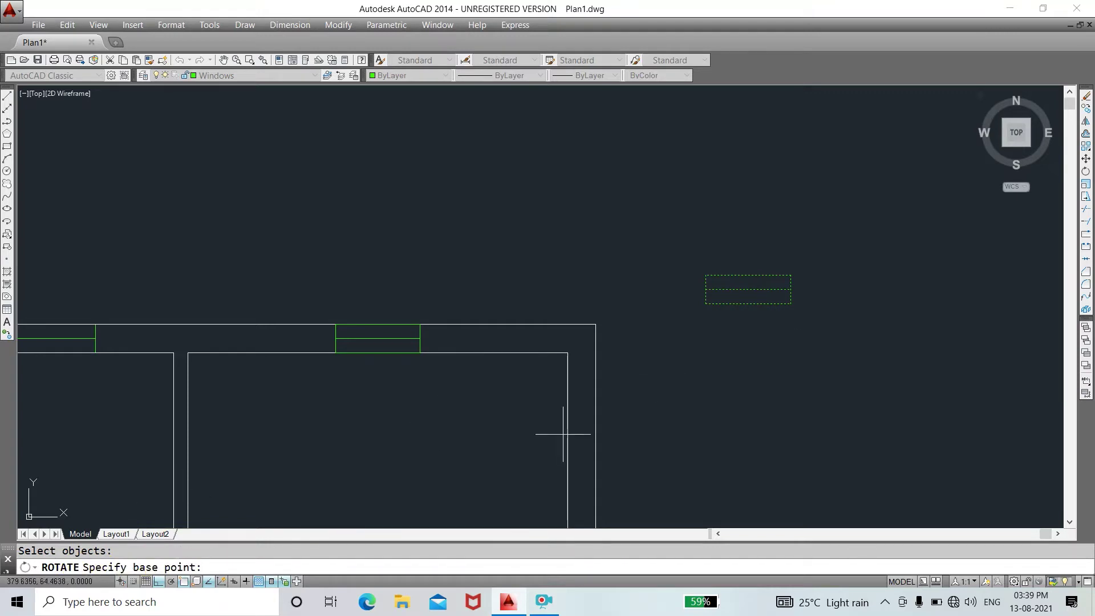
left_click(706, 303)
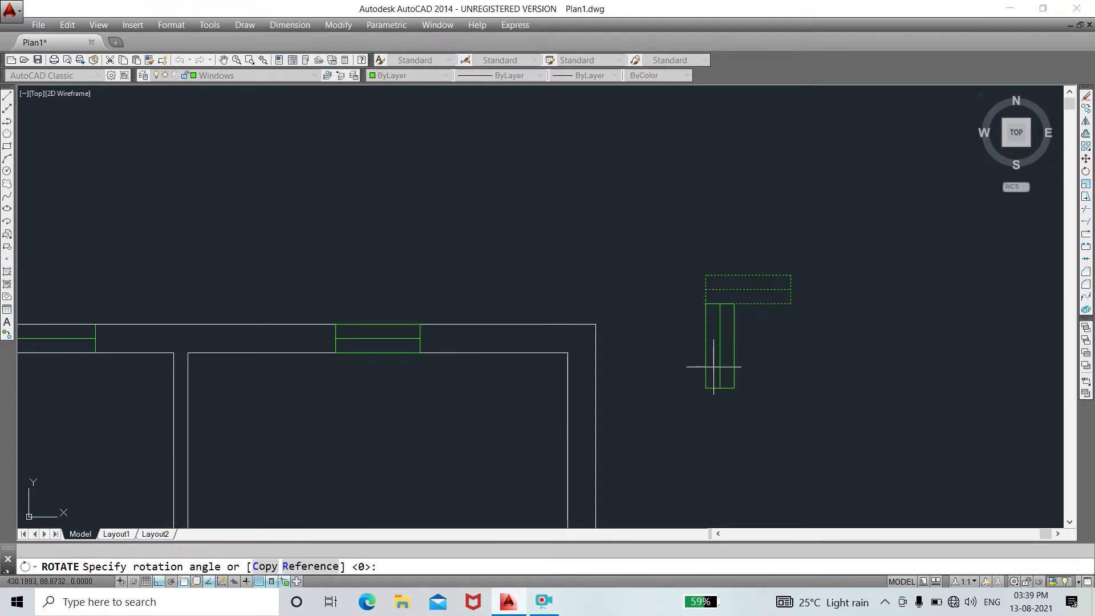
left_click(725, 394)
scroll(685, 400, "down", 2)
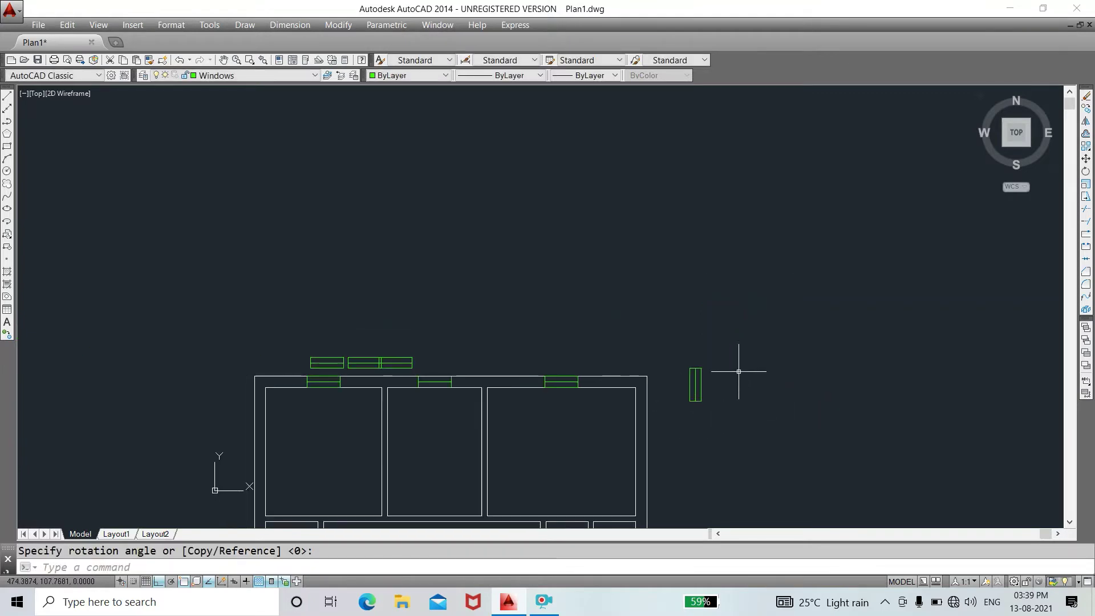
type("M")
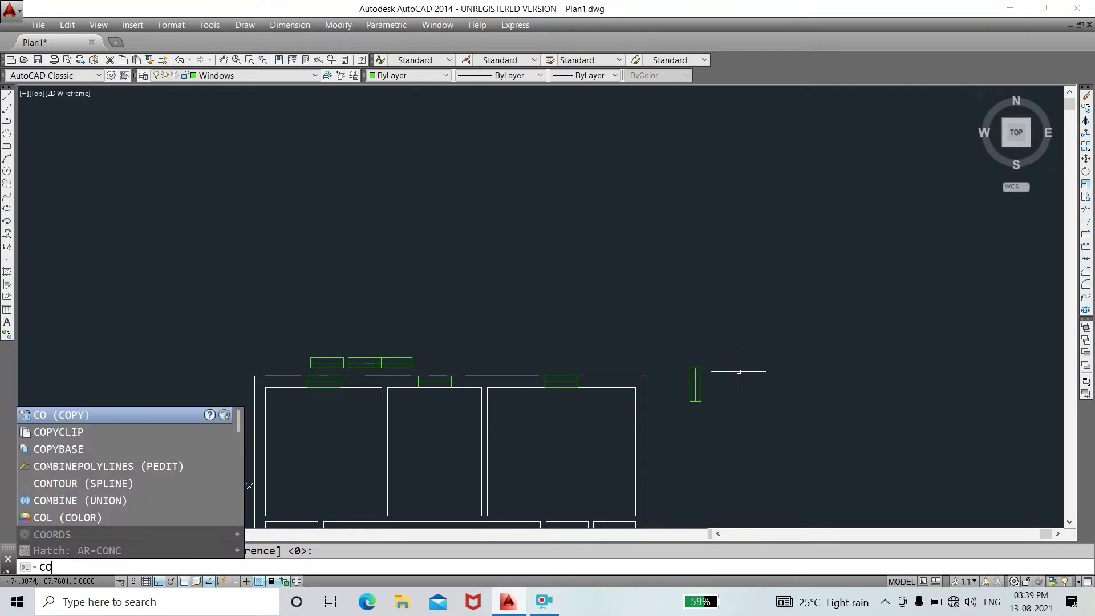
- With Ortho off, copy the upright window above, left of, and inside the plan
key("Return")
left_click(738, 345)
left_click(681, 429)
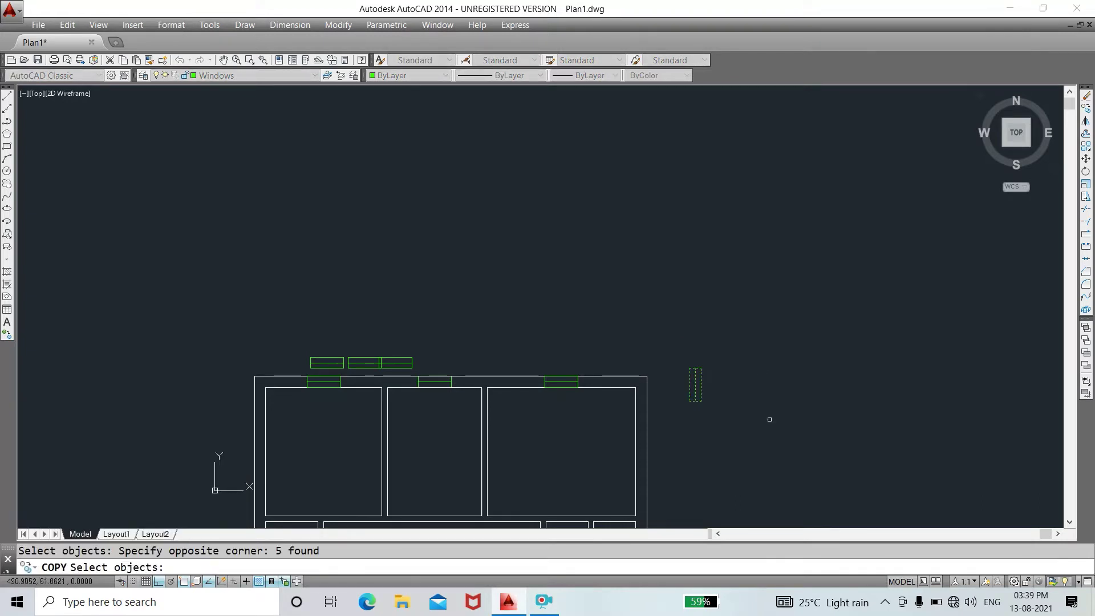
key("Return")
left_click(703, 365)
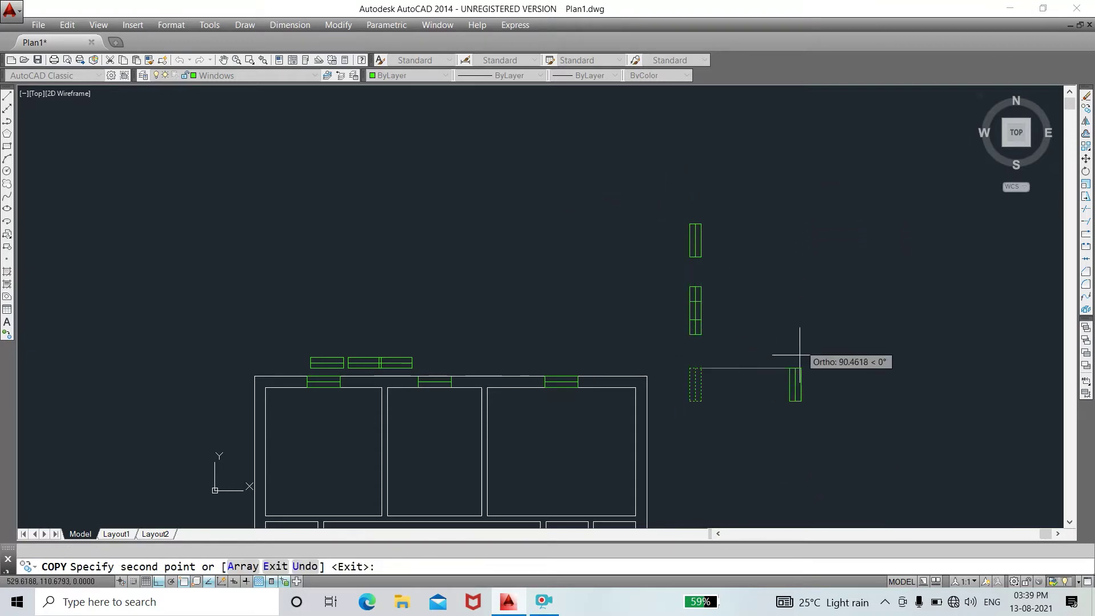
left_click(158, 581)
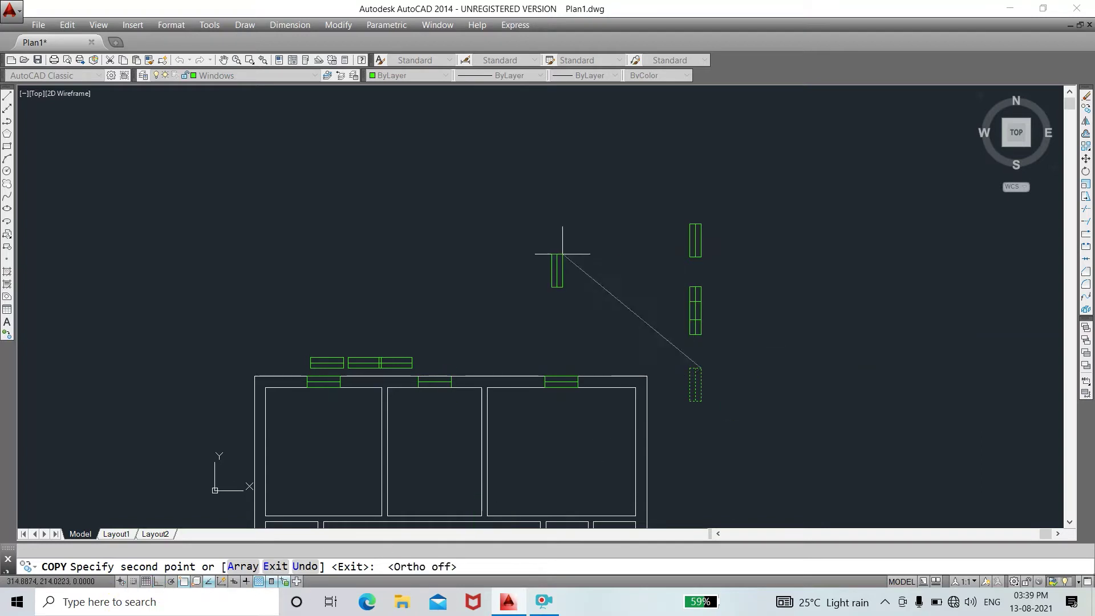
left_click(532, 267)
middle_click_drag(327, 461, 422, 312)
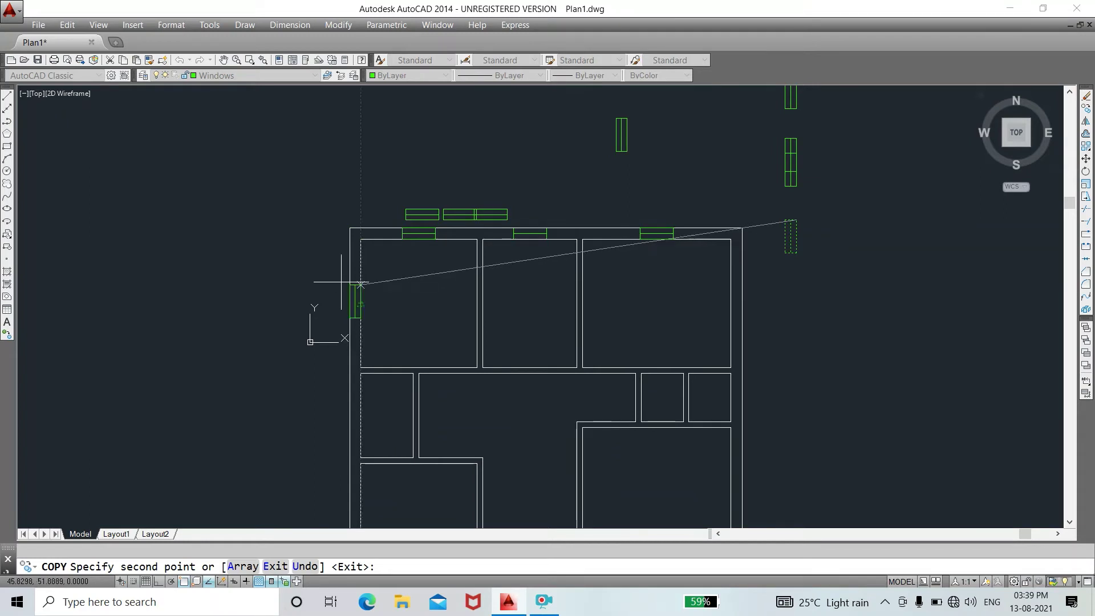
left_click(272, 284)
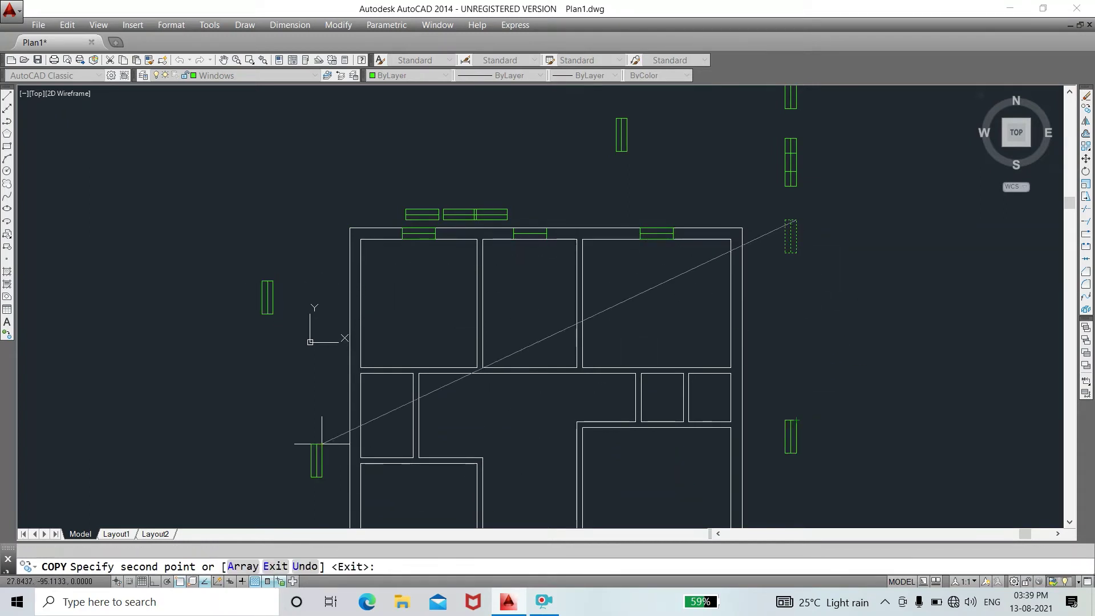
left_click(496, 412)
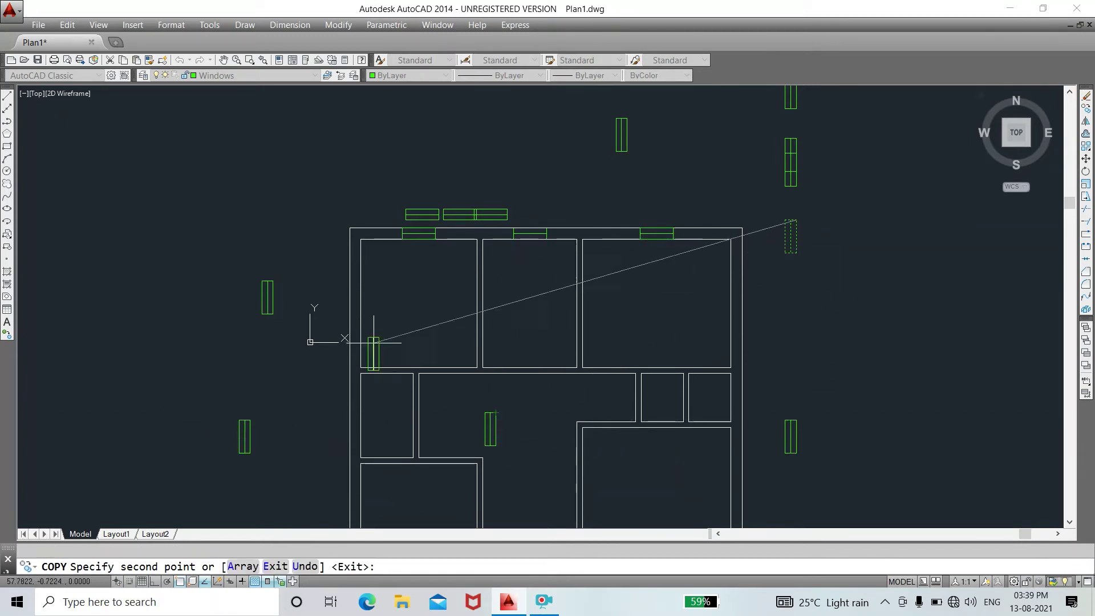
key("Escape")
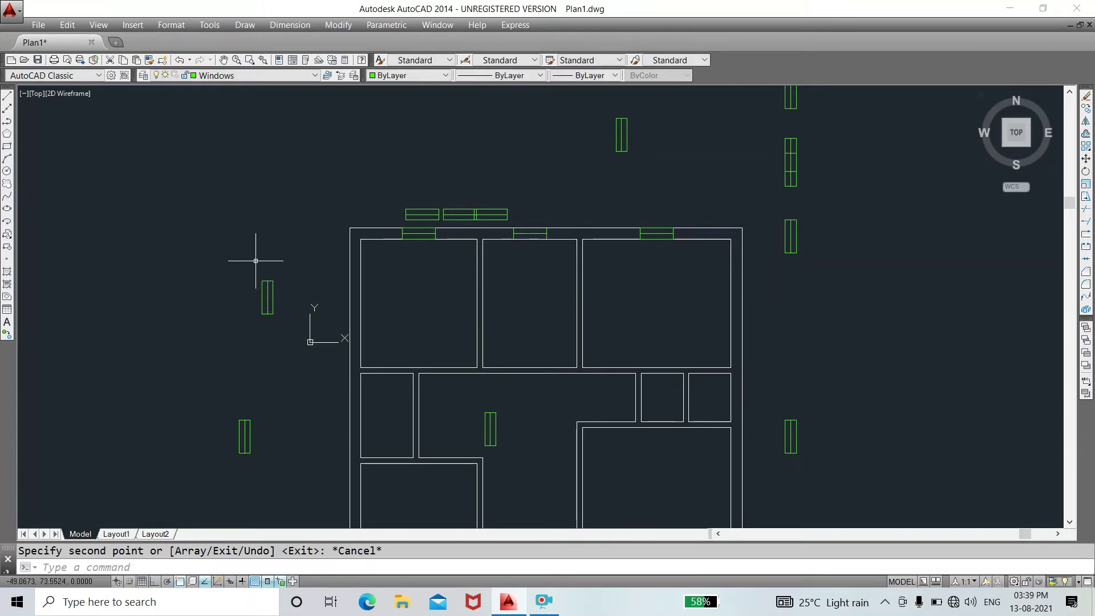
- Move the loose window left of the plan into the upper left wall opening
type("M")
key("Return")
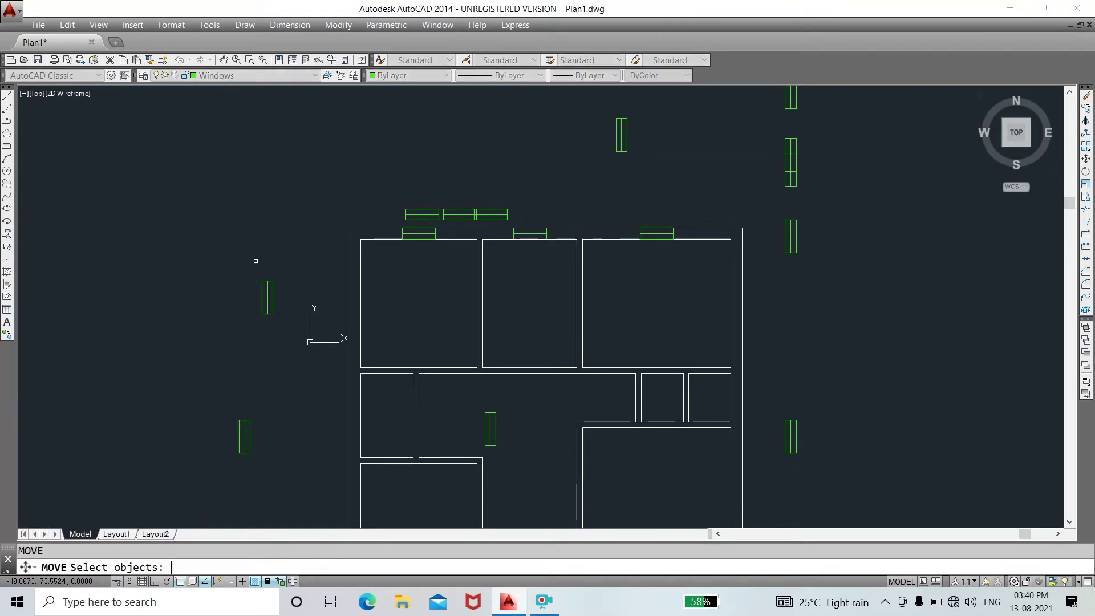
left_click(252, 263)
left_click(303, 331)
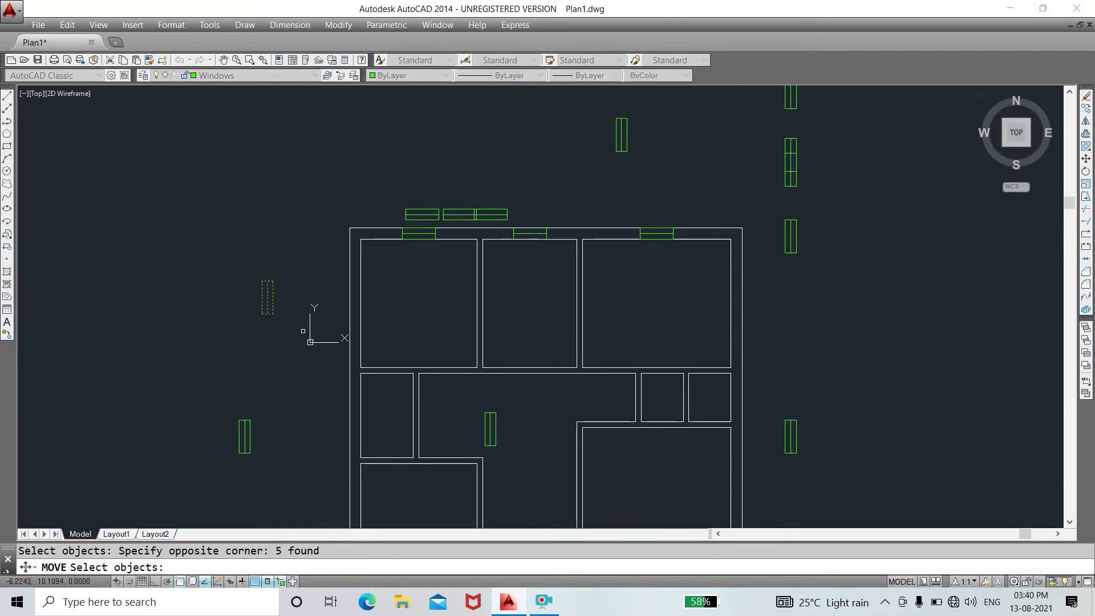
key("Return")
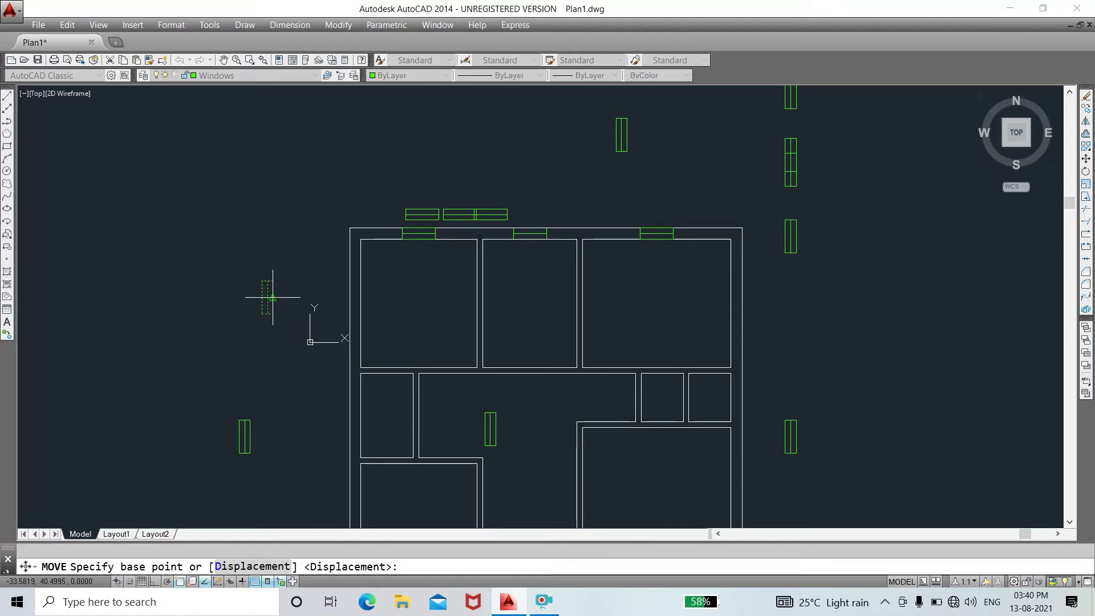
left_click(273, 297)
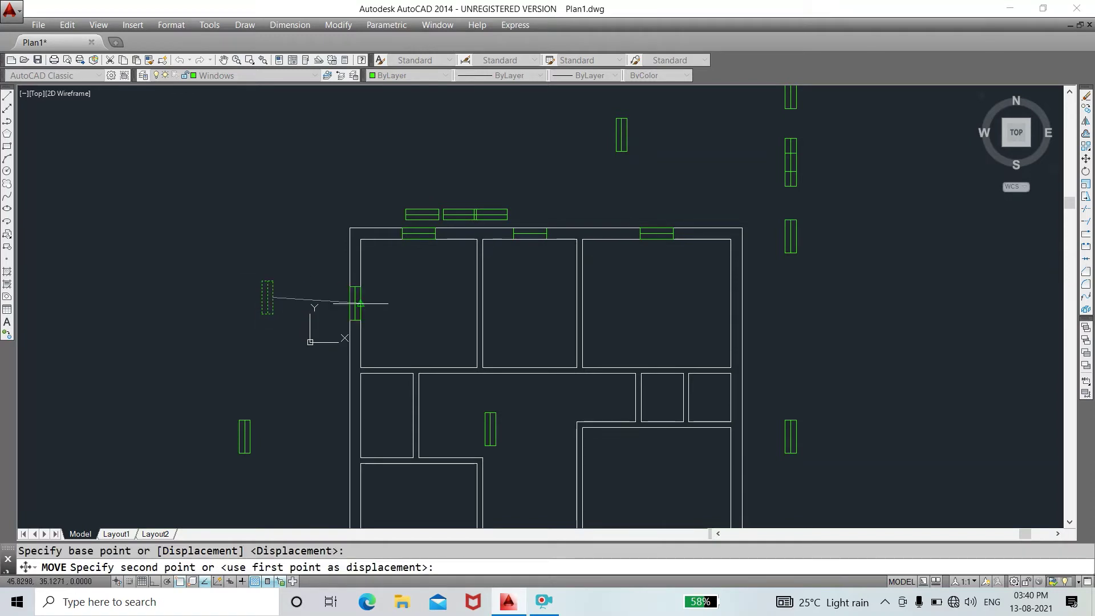
left_click(360, 303)
- Move the window block right of the plan into the upper right wall opening
left_click(873, 351)
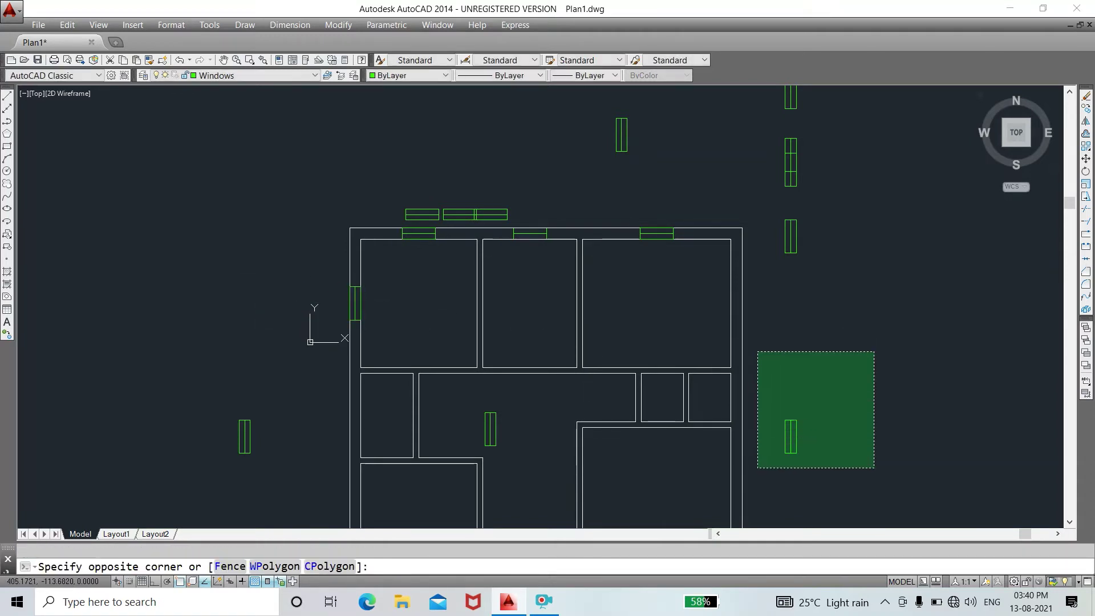
left_click(772, 429)
right_click(779, 376)
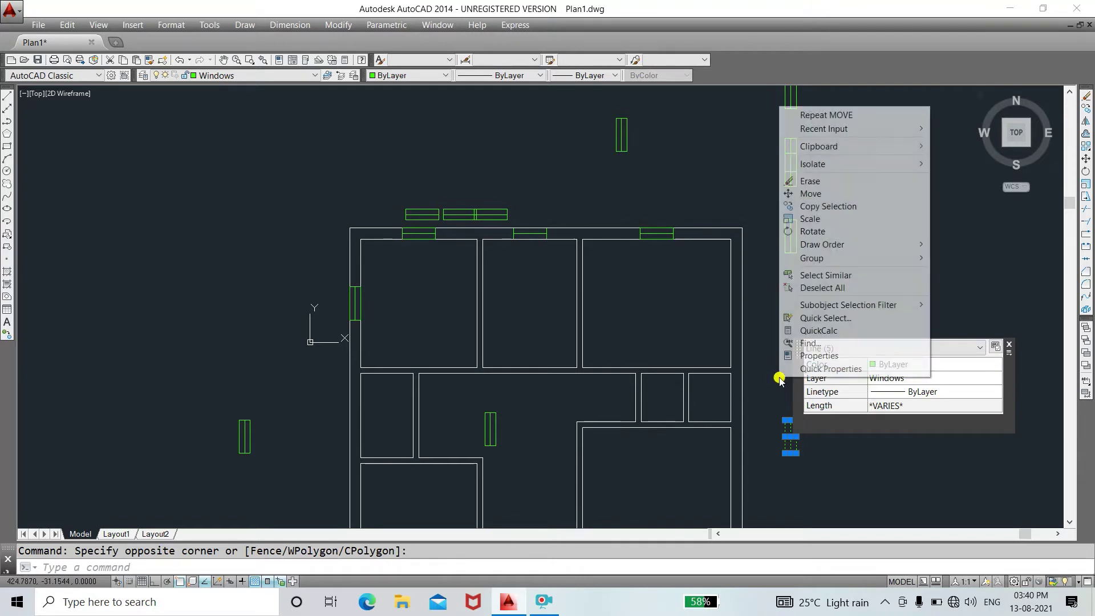
left_click(832, 194)
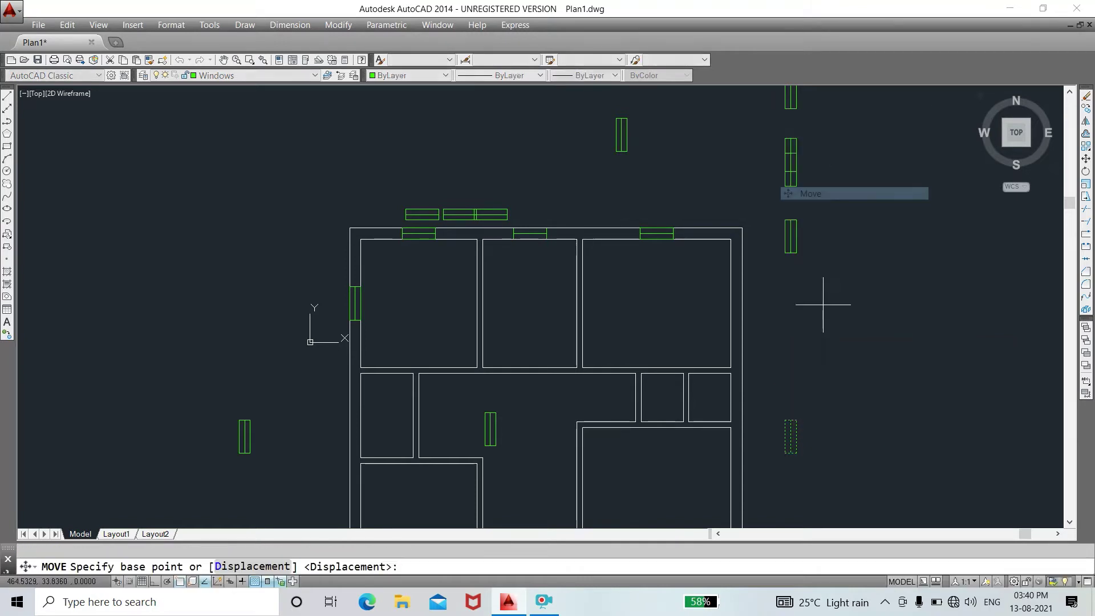
left_click(785, 436)
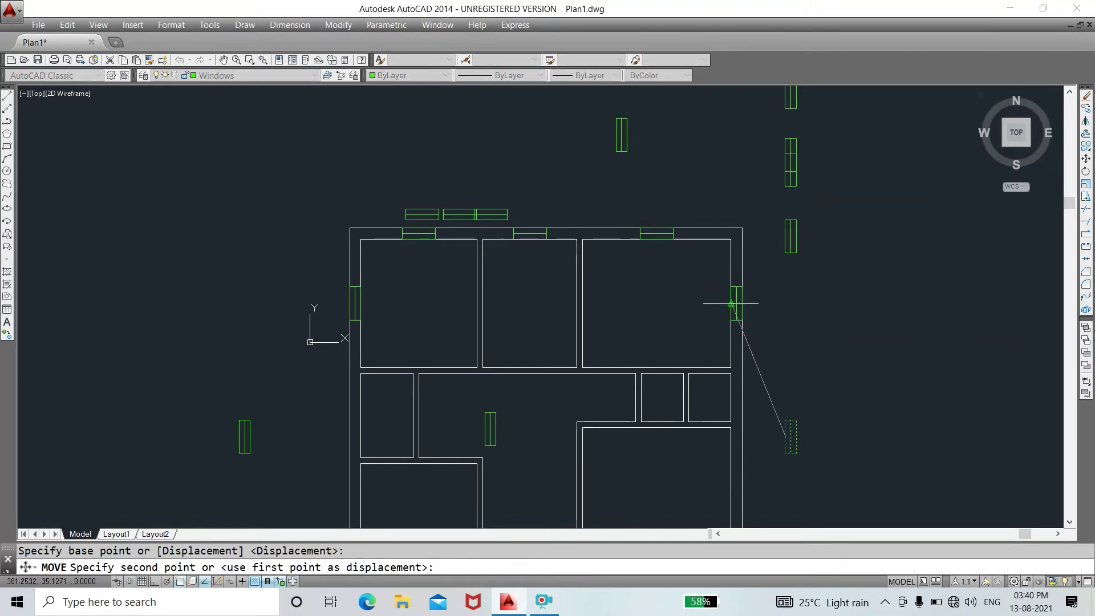
left_click(732, 303)
- Move another window block into the lower left wall opening
middle_click_drag(507, 398, 521, 262)
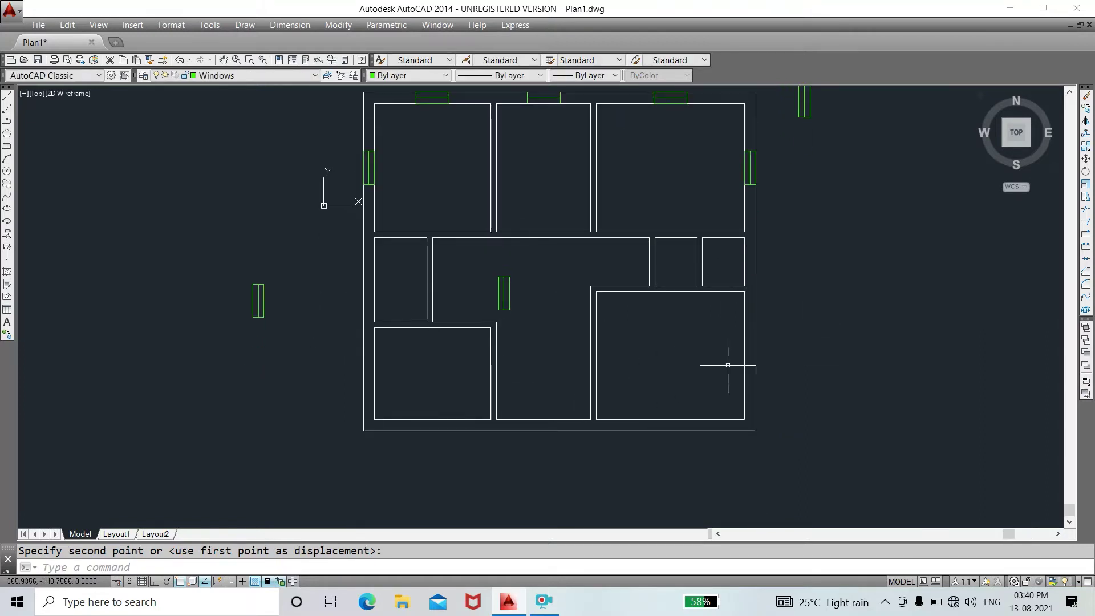
left_click(301, 255)
left_click(237, 334)
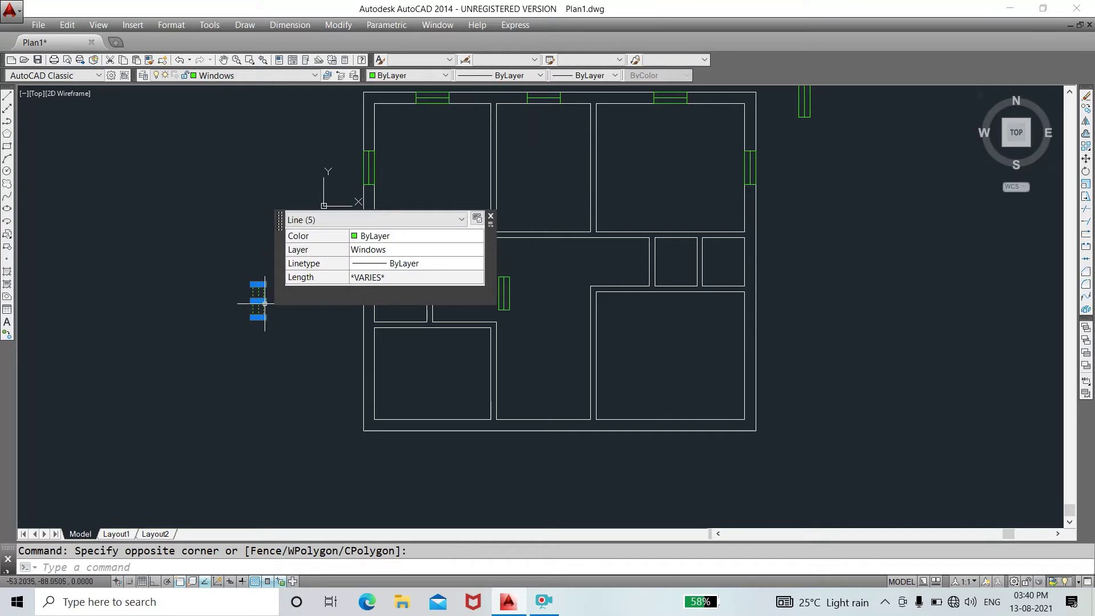
right_click(271, 308)
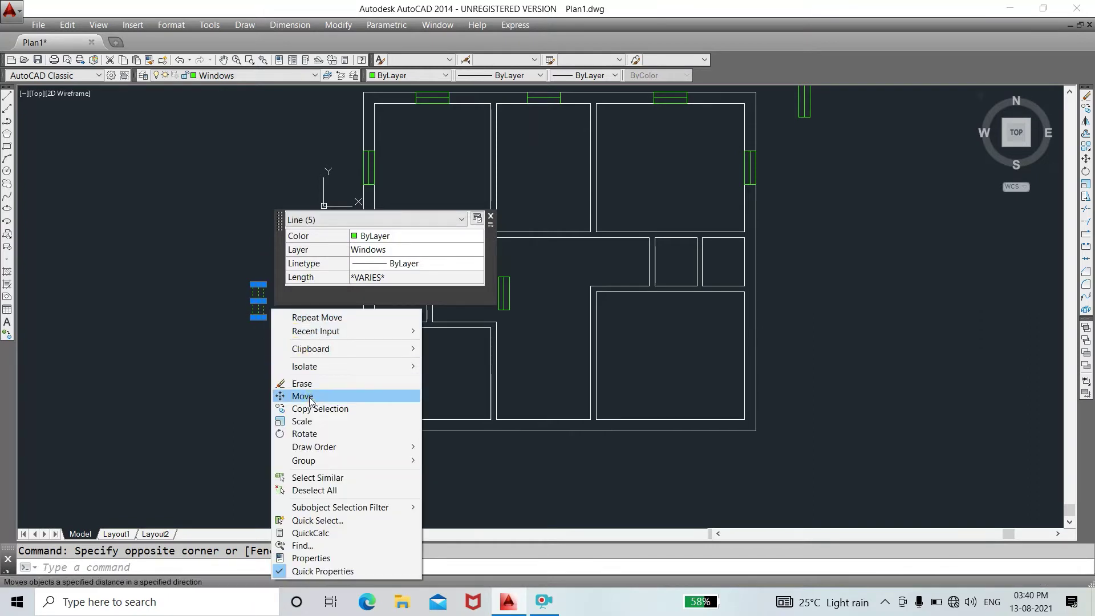
left_click(311, 398)
left_click(257, 299)
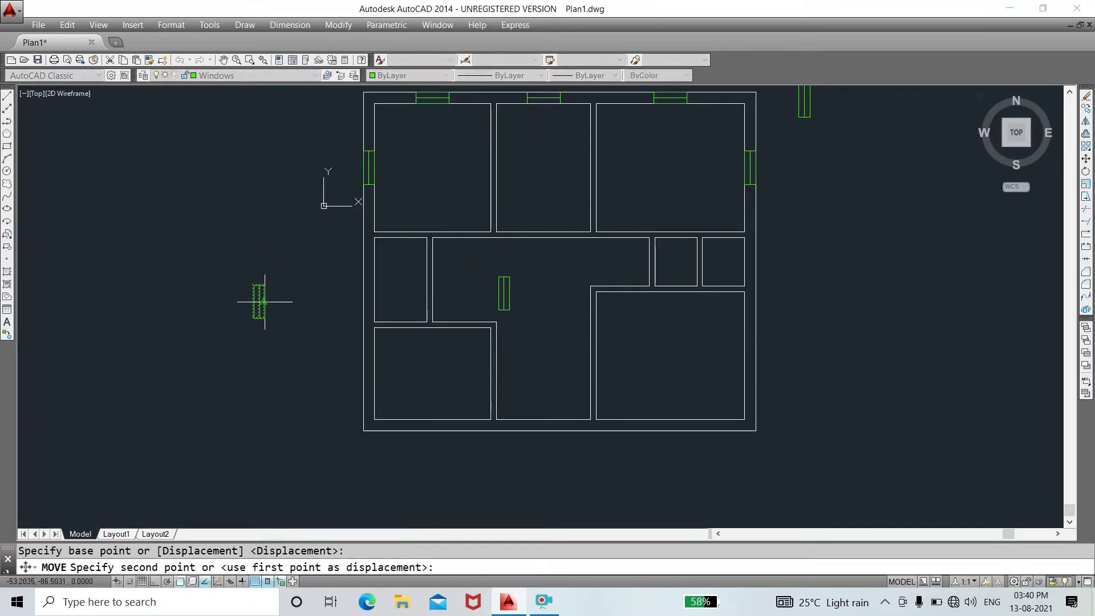
left_click(374, 374)
scroll(856, 228, "up", 2)
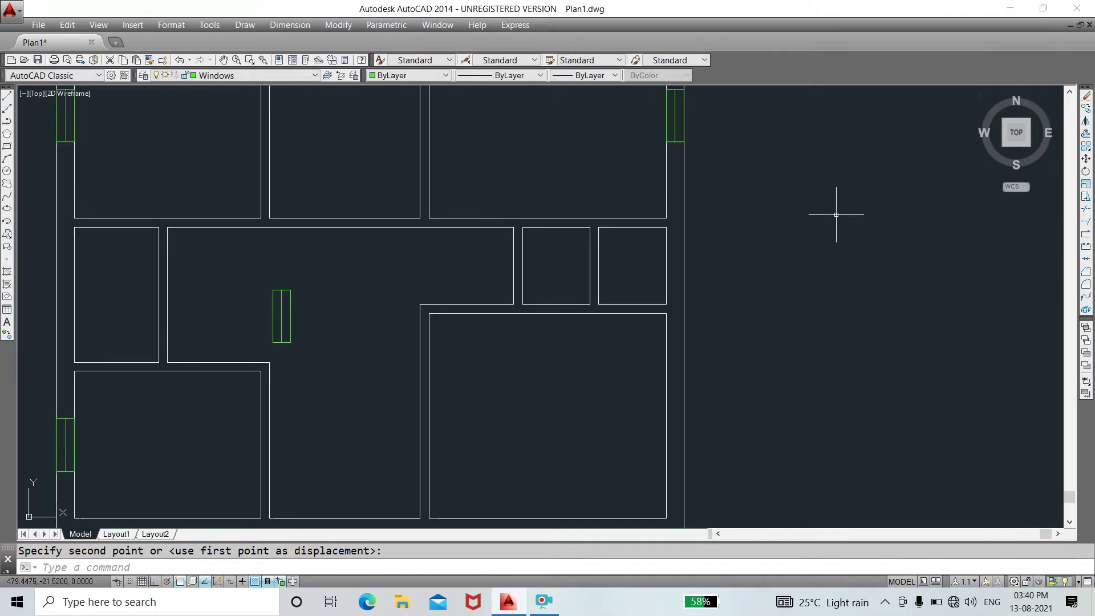
scroll(833, 228, "down", 2)
scroll(839, 194, "down", 2)
left_click(849, 128)
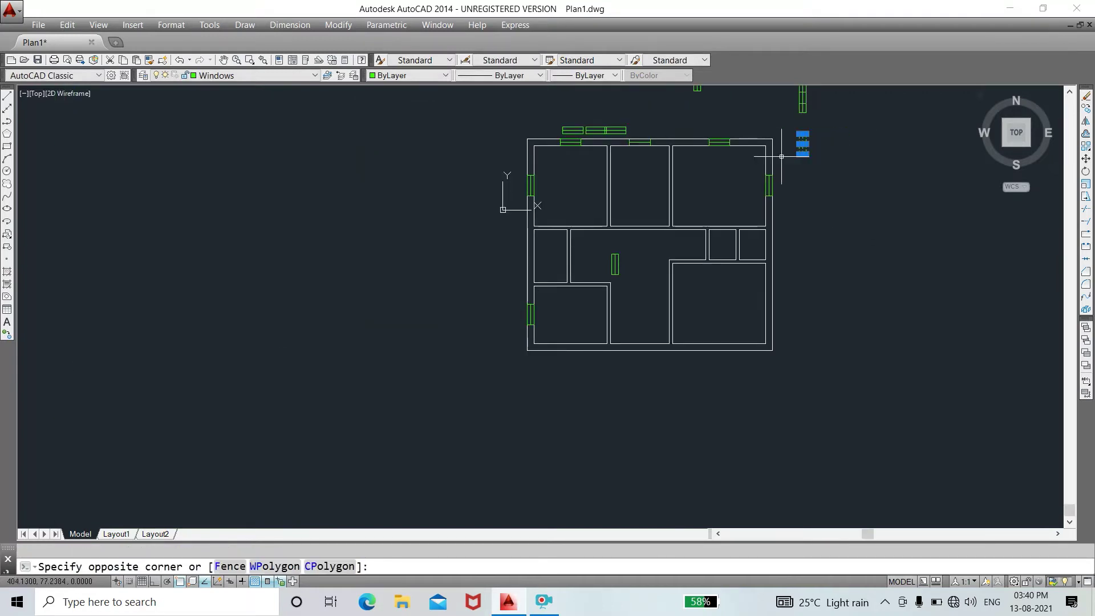
- Move the window block near the top right down beside the lower right wall
left_click(756, 184)
right_click(799, 155)
left_click(832, 243)
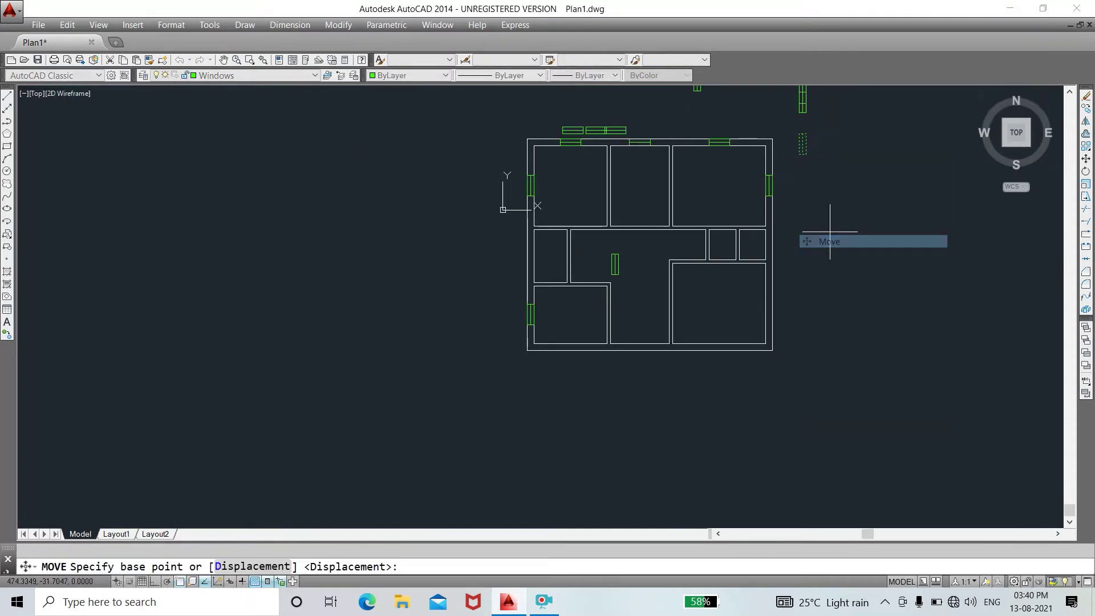
left_click(806, 144)
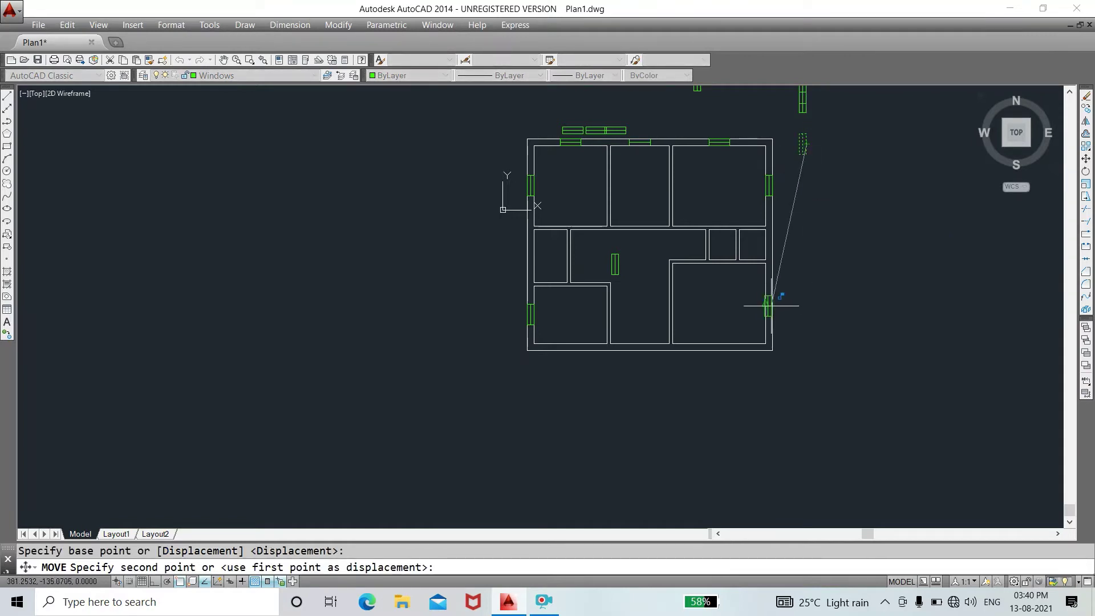
scroll(772, 306, "up", 5)
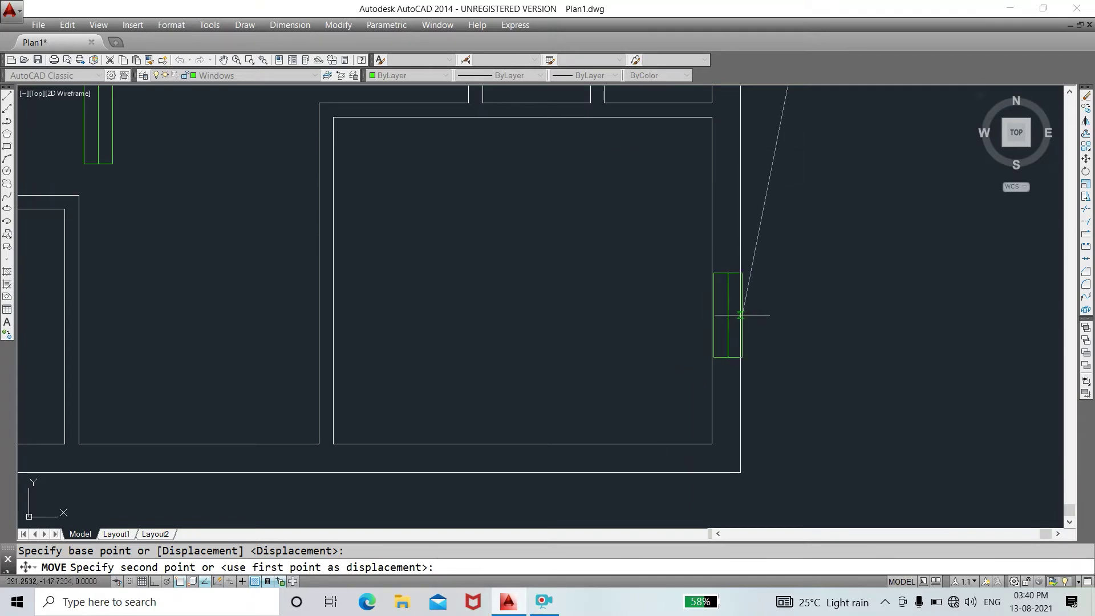
left_click(821, 288)
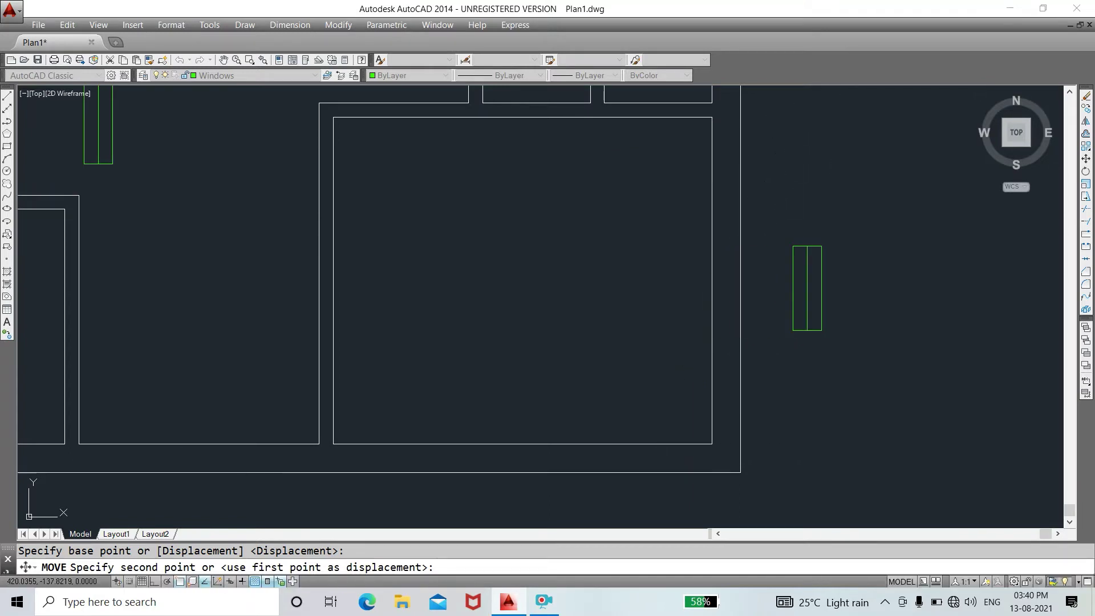
scroll(880, 236, "down", 2)
- Shift the misplaced window into the lower right wall opening
left_click(880, 236)
left_click(797, 324)
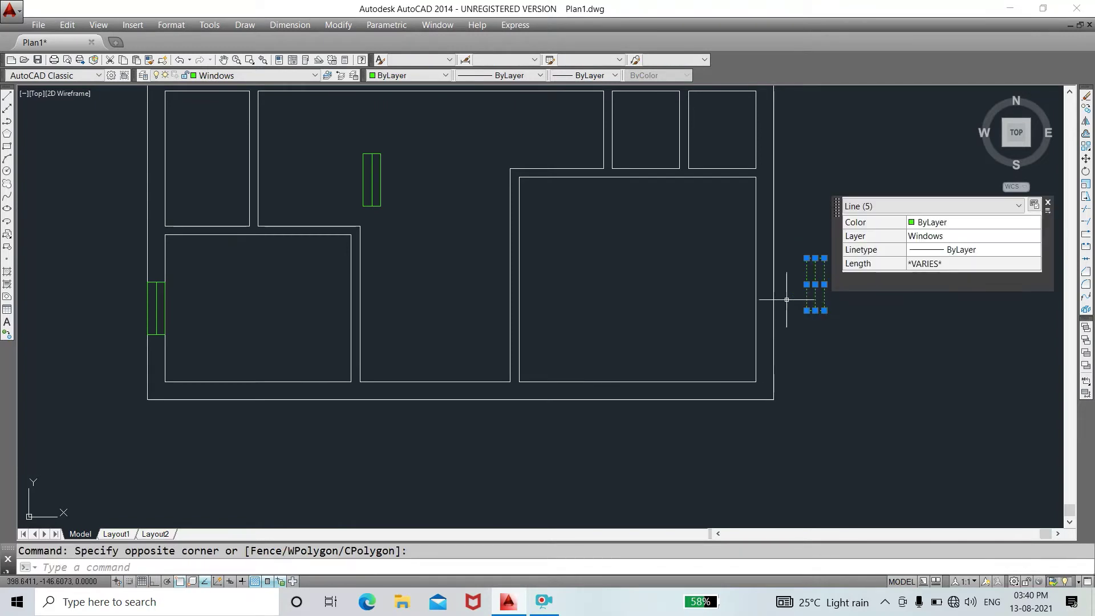
right_click(786, 299)
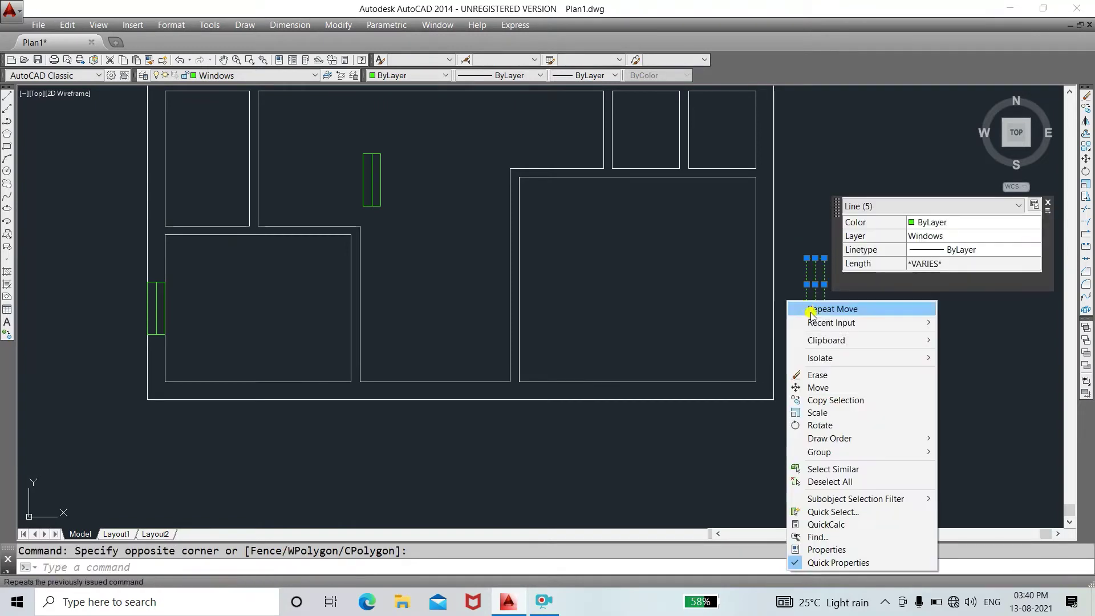
left_click(822, 388)
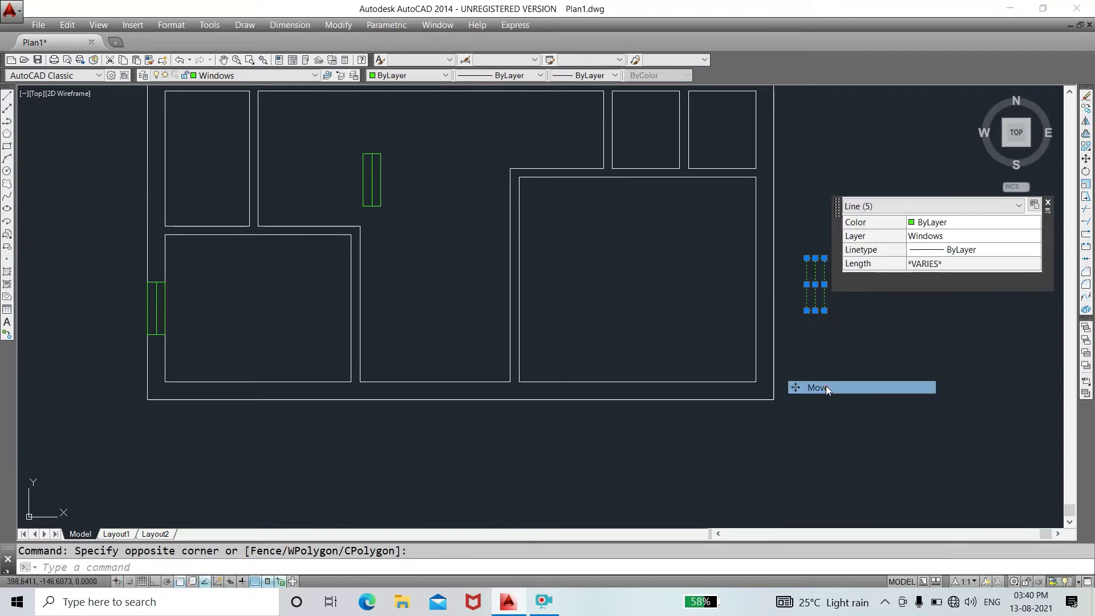
left_click(807, 284)
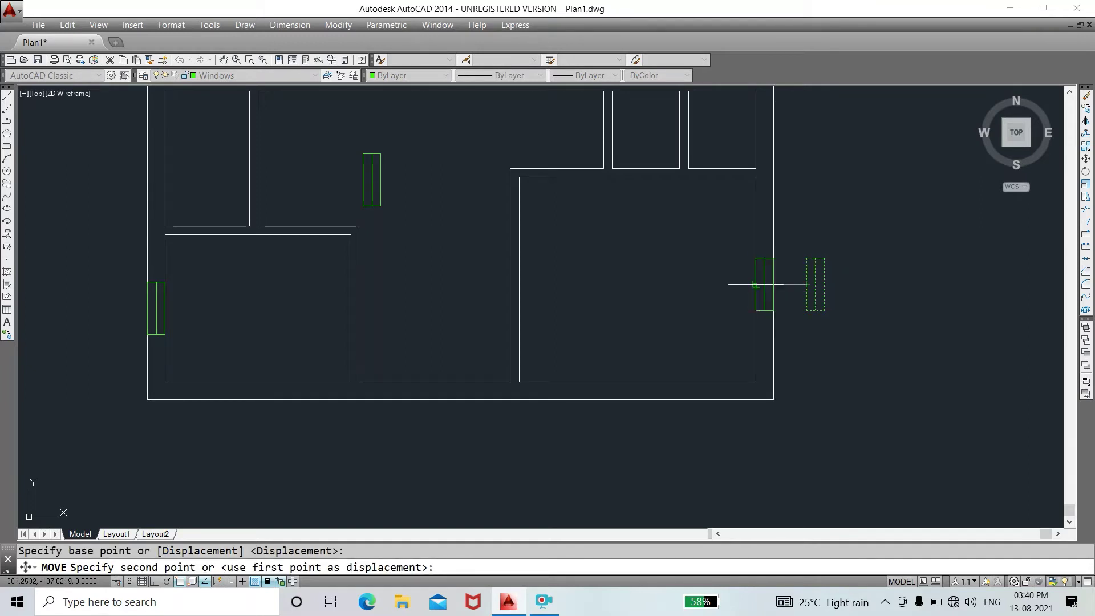
left_click(756, 284)
scroll(767, 288, "down", 4)
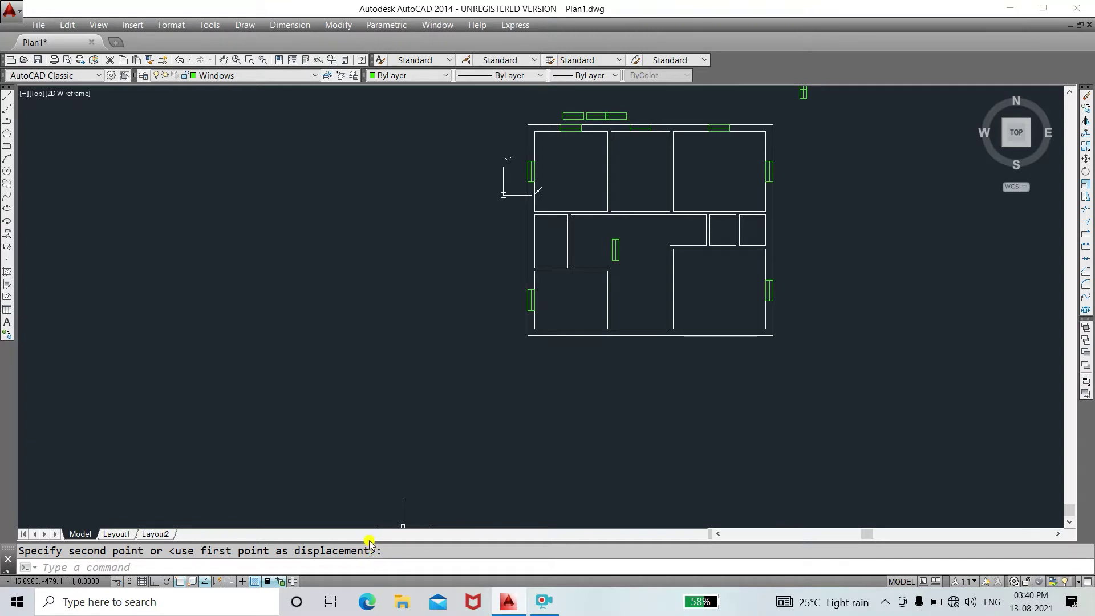
type("m")
key("Return")
scroll(540, 177, "up", 3)
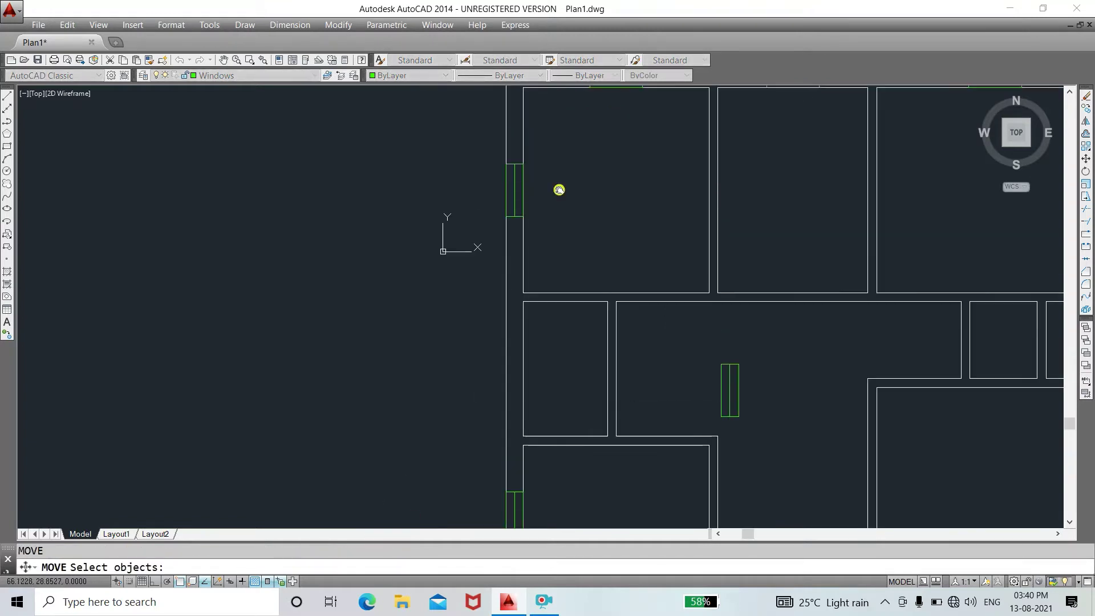
- Select the window block above the top wall for moving, then cancel the mistaken move
scroll(560, 189, "up", 2)
left_click(548, 203)
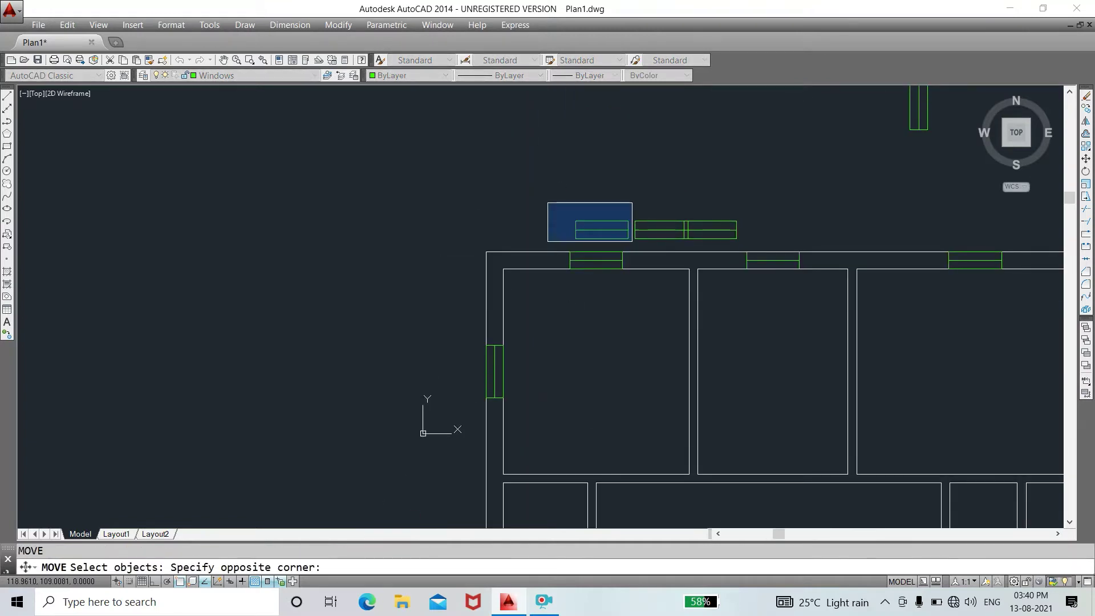
left_click(609, 240)
key("Return")
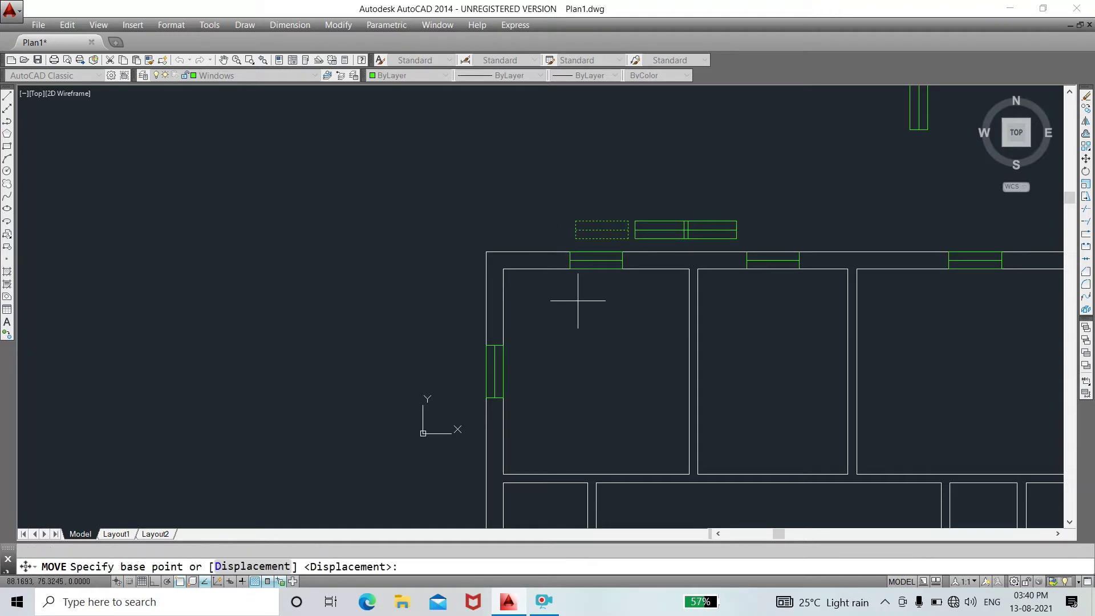
left_click(422, 433)
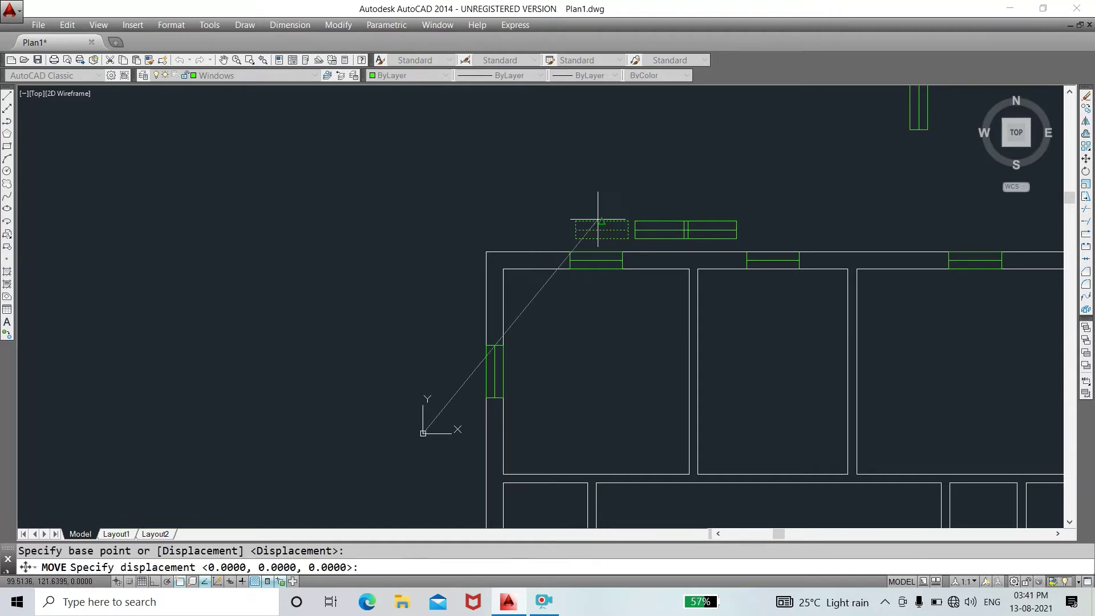
key("Escape")
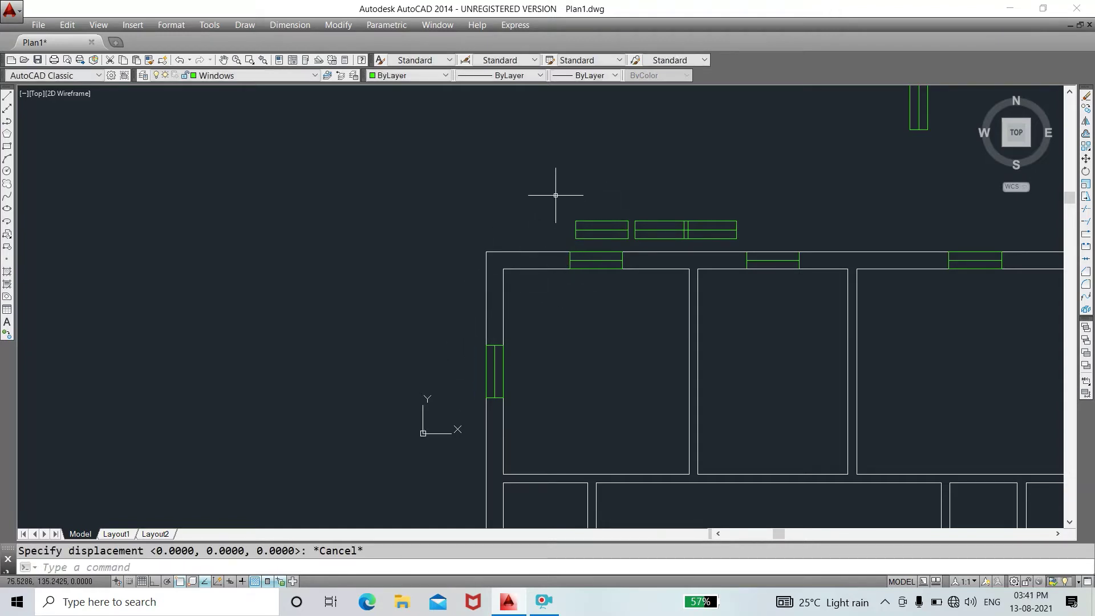
- Move the window block from above the plan into the bottom outer wall
left_click(556, 195)
left_click(630, 242)
right_click(619, 234)
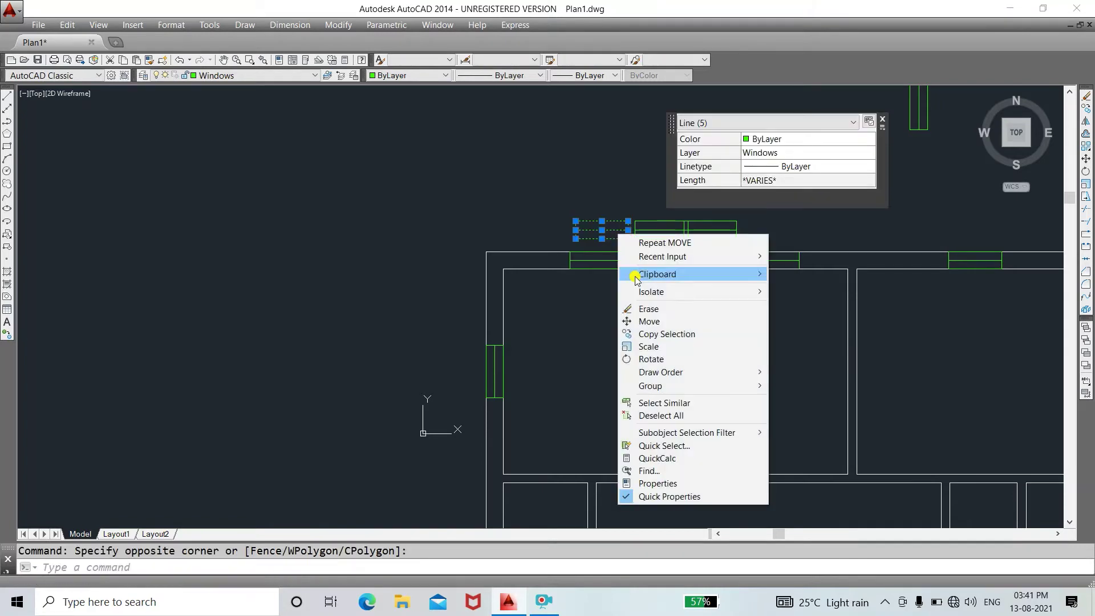
left_click(649, 323)
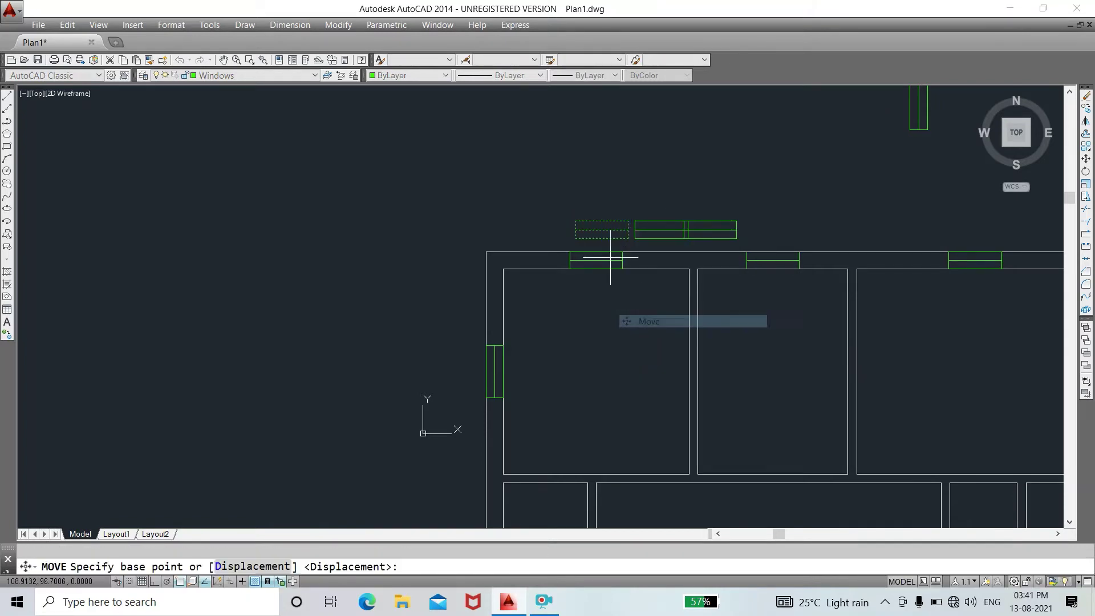
left_click(602, 222)
scroll(642, 282, "down", 5)
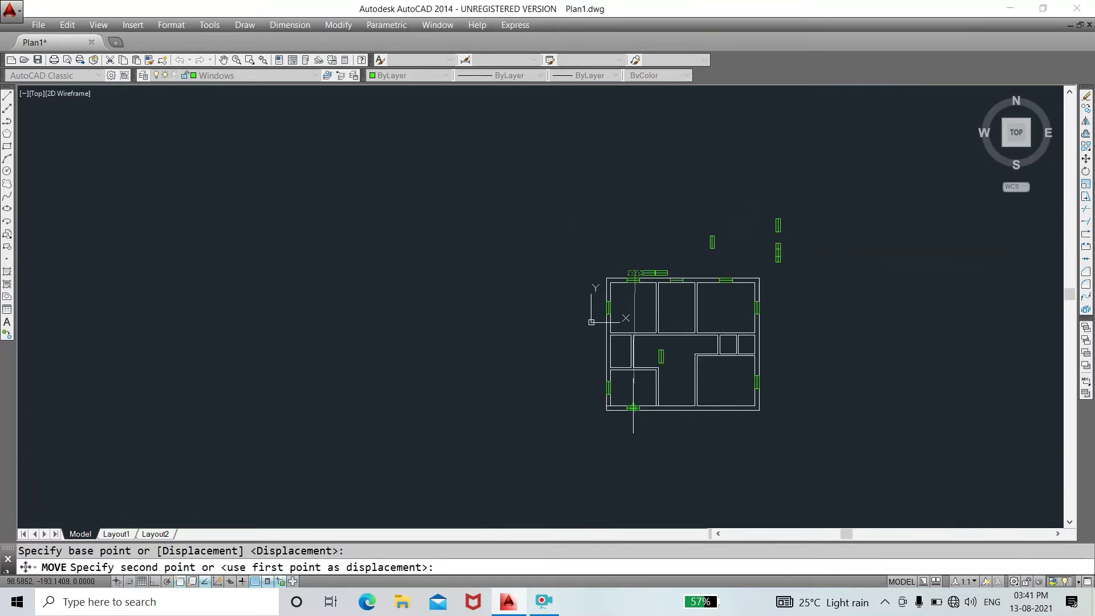
scroll(633, 408, "up", 3)
scroll(632, 406, "up", 5)
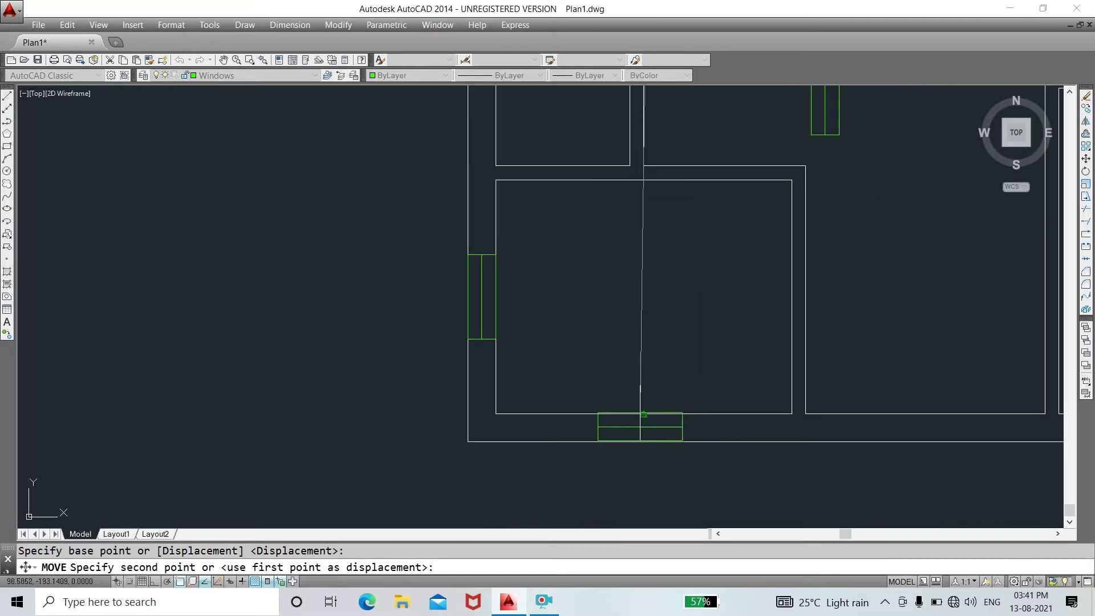
left_click(643, 415)
- Pan and zoom to the spare window remaining above the top wall
scroll(644, 415, "down", 5)
scroll(644, 415, "down", 3)
middle_click_drag(762, 343, 692, 362)
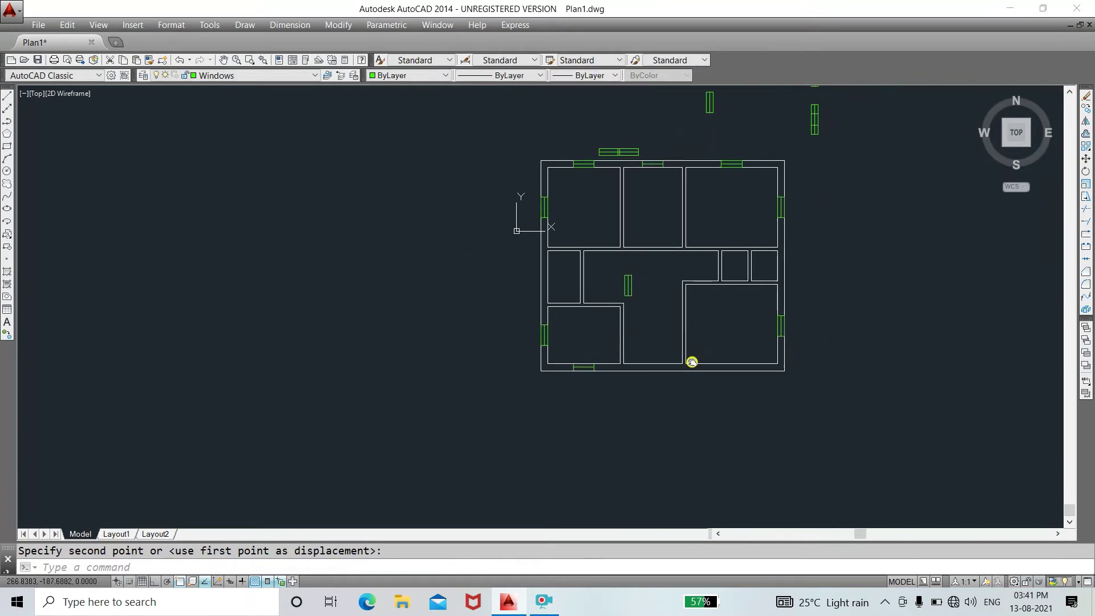
scroll(640, 143, "up", 8)
mouse_move(640, 161)
middle_mouse_down()
mouse_move(606, 205)
mouse_move(598, 321)
middle_mouse_up()
- Erase the right half of the double window and its leftover vertical line
left_click(655, 229)
left_click(601, 280)
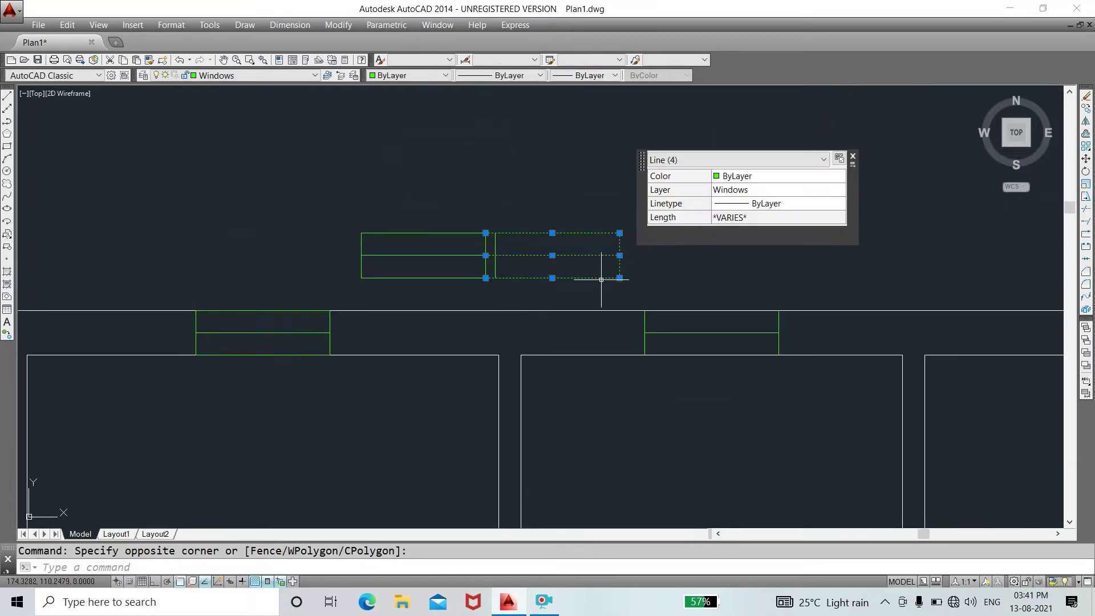
key("Delete")
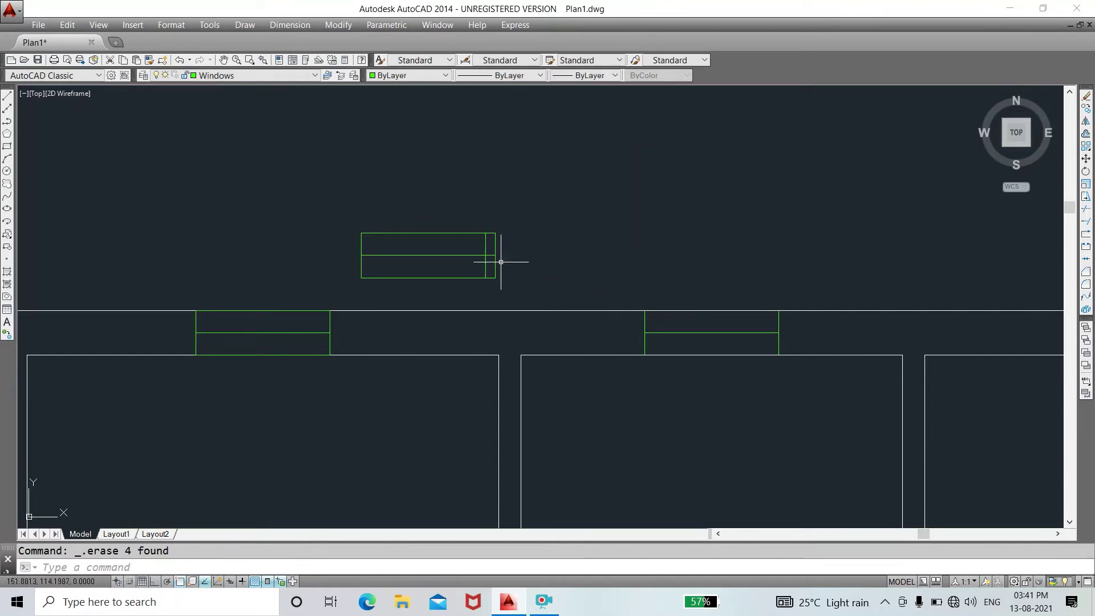
left_click(486, 267)
key("Delete")
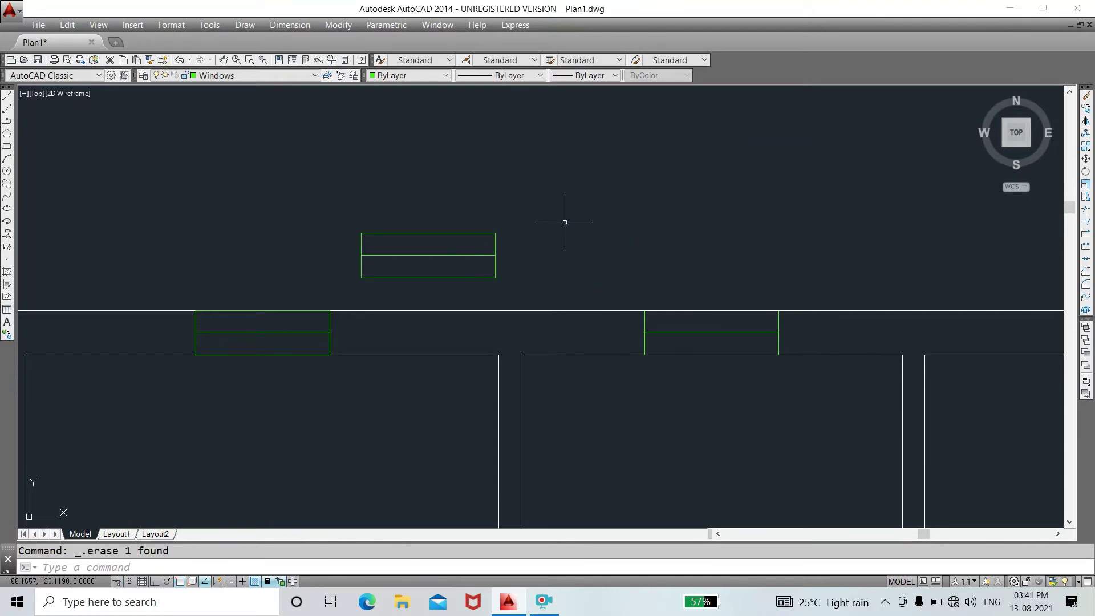
- Move the remaining window by its top midpoint into the bottom outer wall
left_click(565, 221)
left_click(367, 310)
right_click(388, 273)
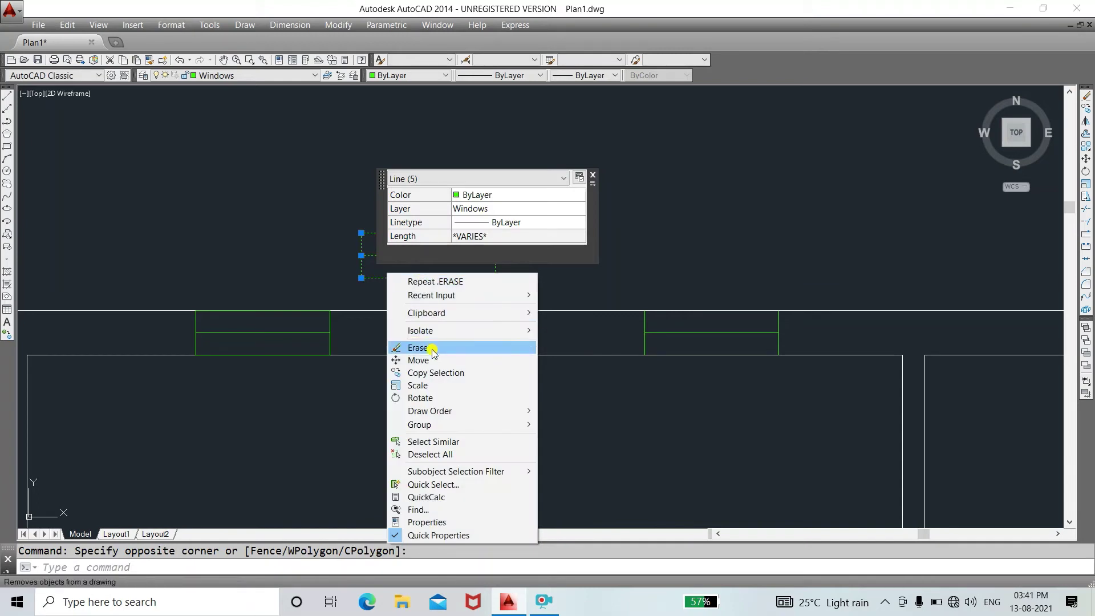
left_click(432, 360)
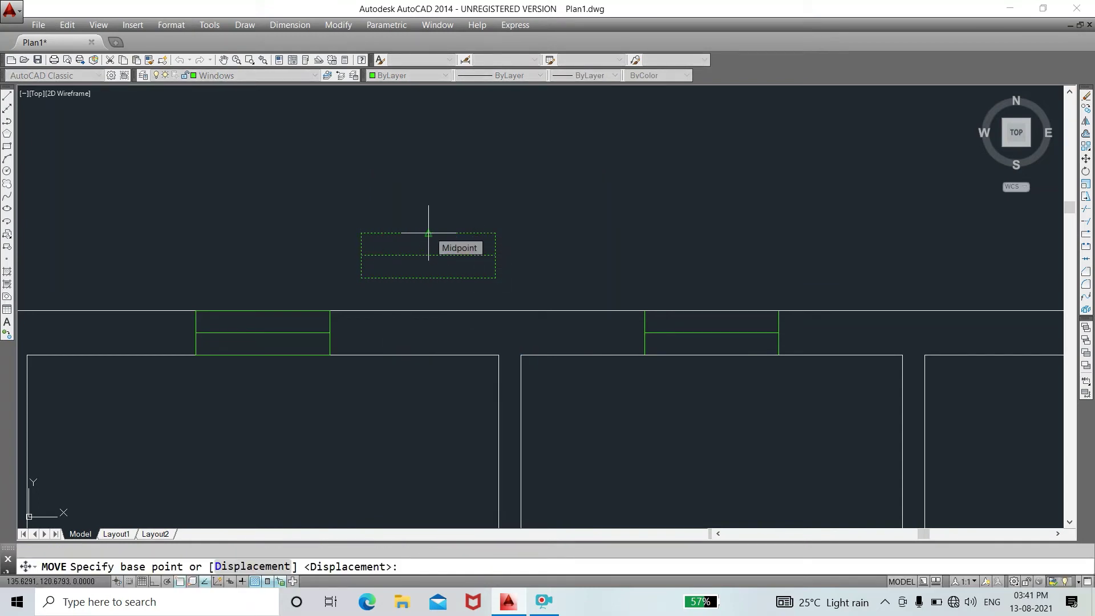
left_click(428, 233)
scroll(705, 366, "down", 8)
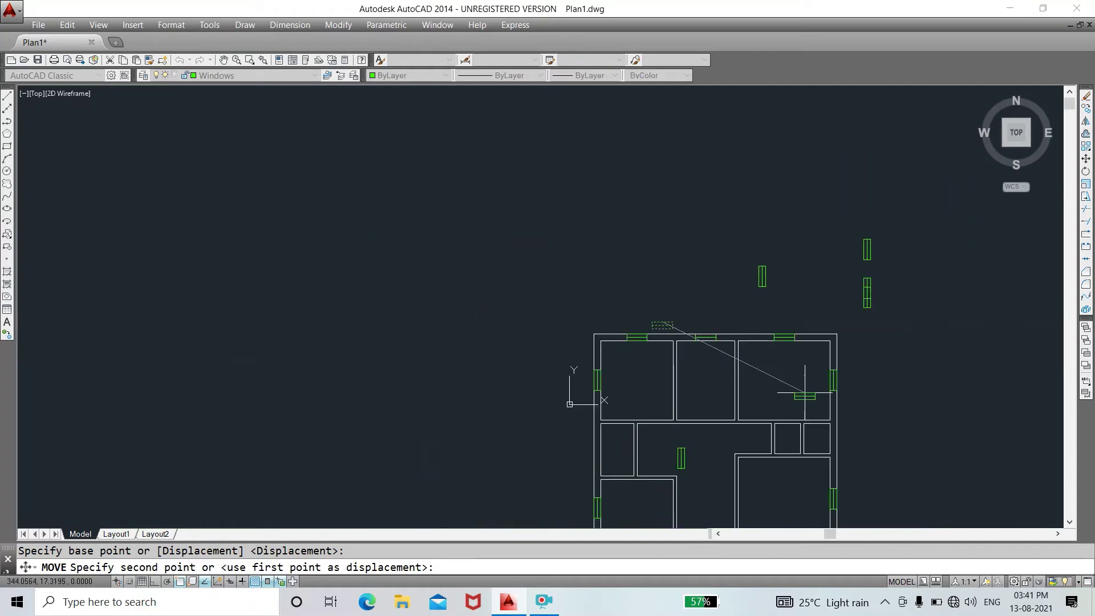
middle_click_drag(589, 379, 452, 218)
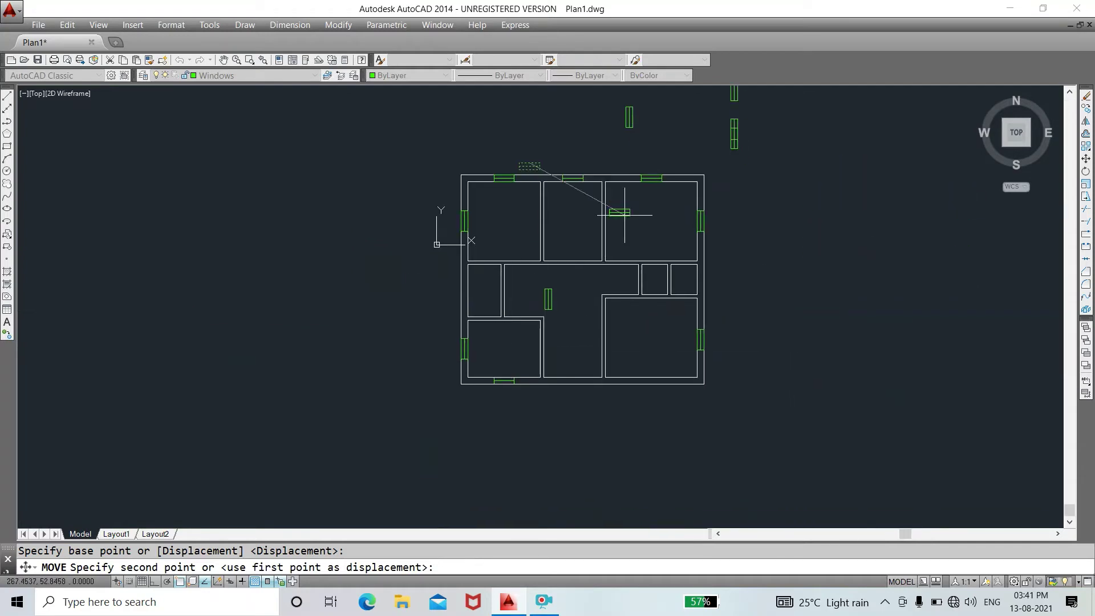
left_click(655, 380)
- Erase the twenty lines of spare window copies above the plan
middle_click_drag(673, 261, 612, 394)
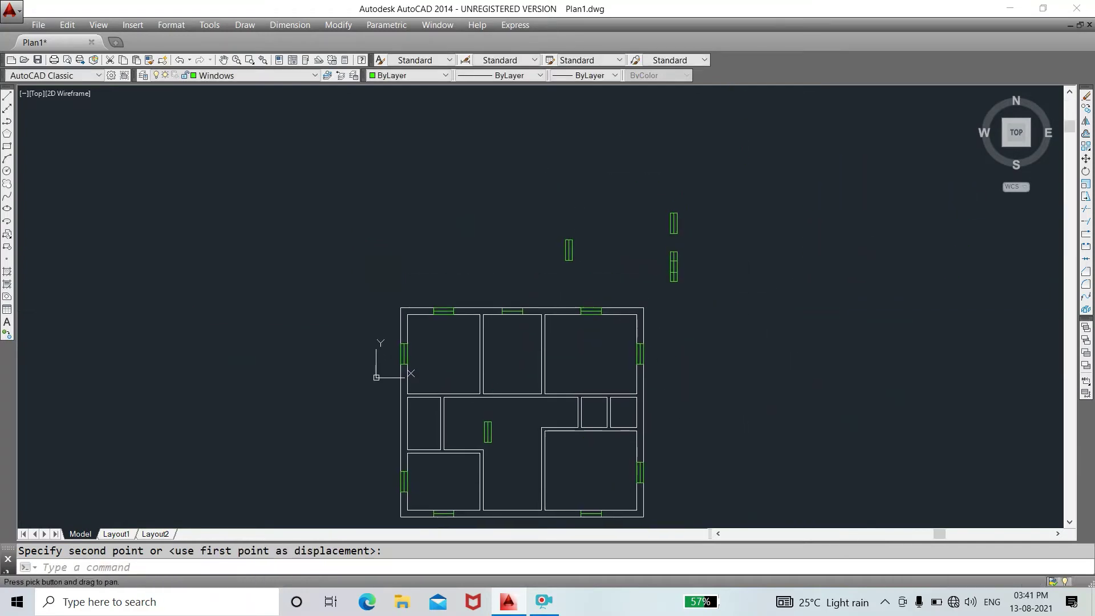
left_click(758, 180)
left_click(530, 296)
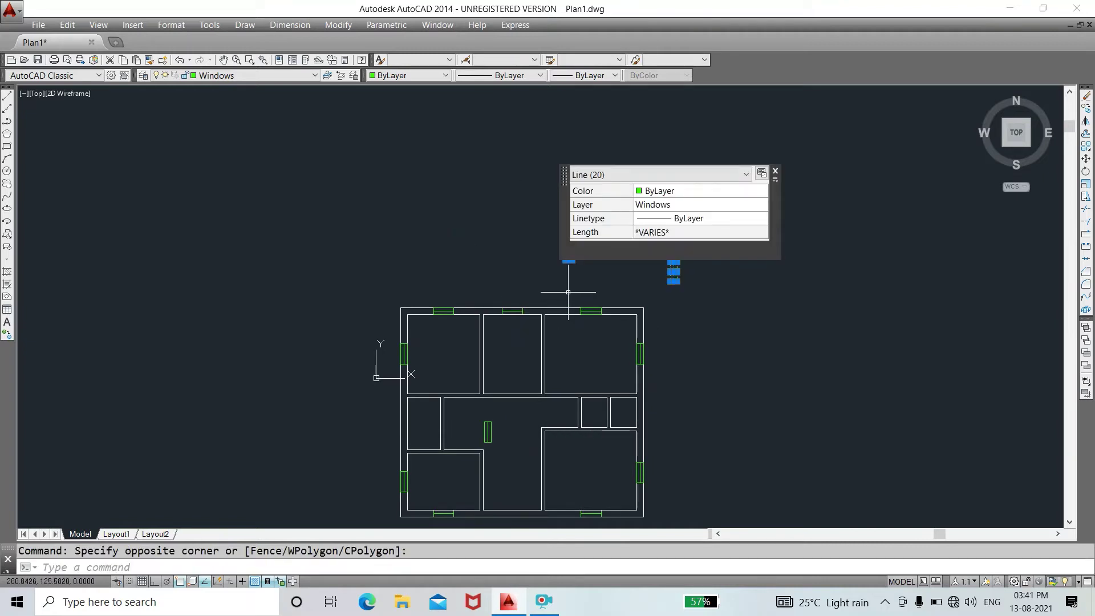
key("Delete")
middle_click_drag(649, 384, 662, 277)
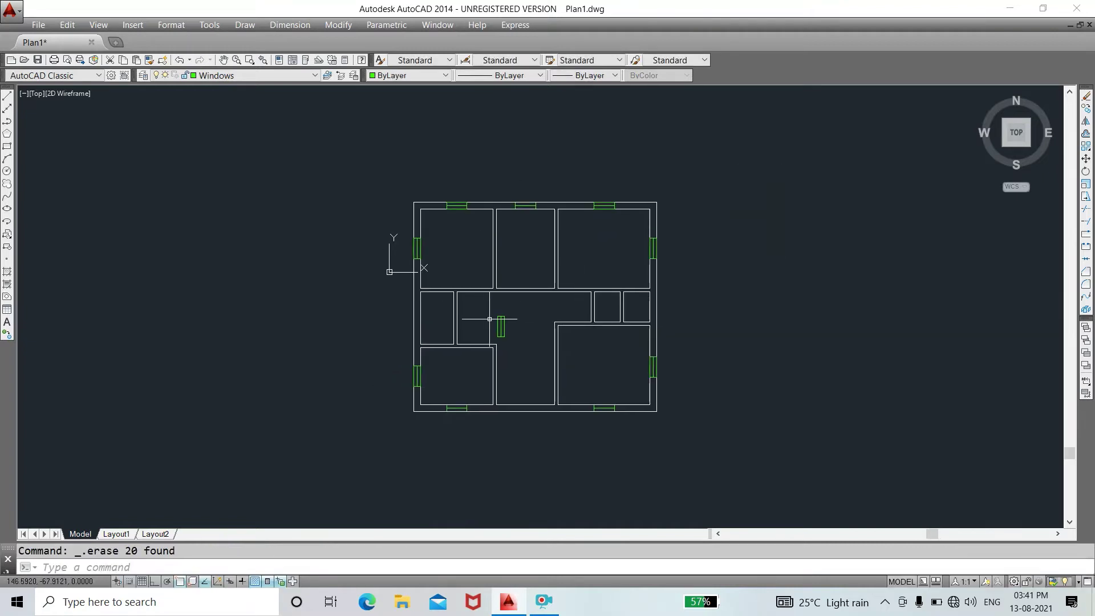
scroll(489, 319, "up", 2)
left_click(538, 307)
- Delete the stray window inside the plan and paste the clipboard contents
left_click(492, 355)
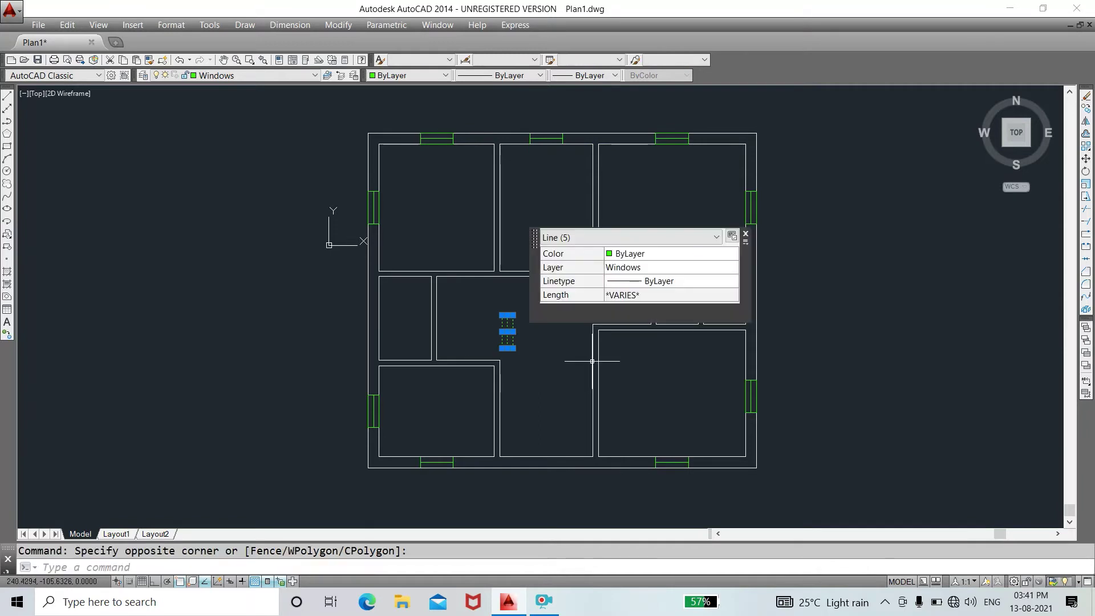
key("Delete")
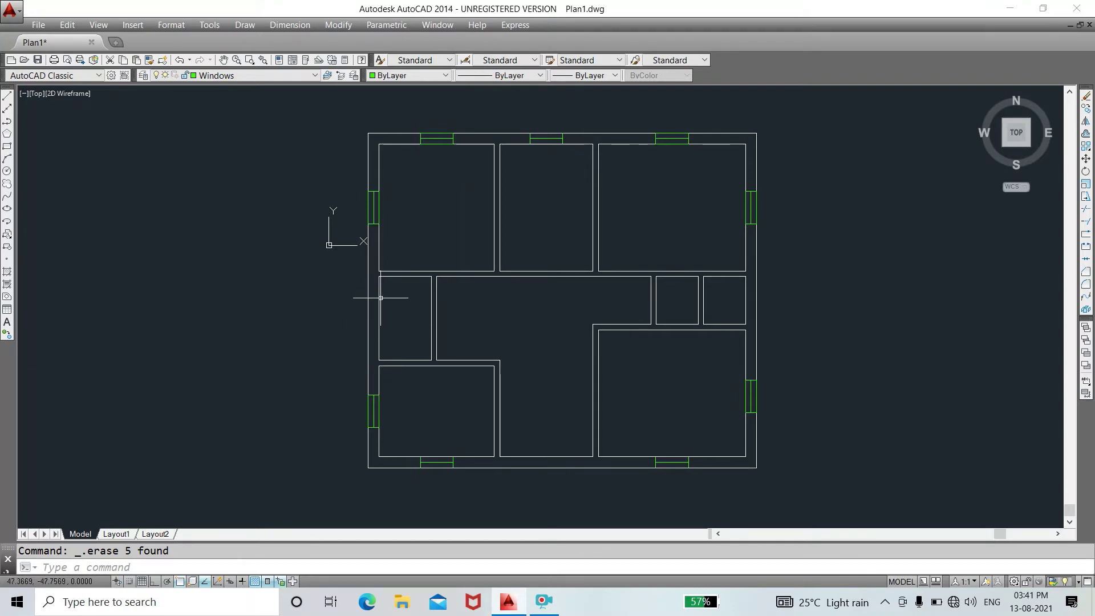
middle_click_drag(381, 297, 391, 435)
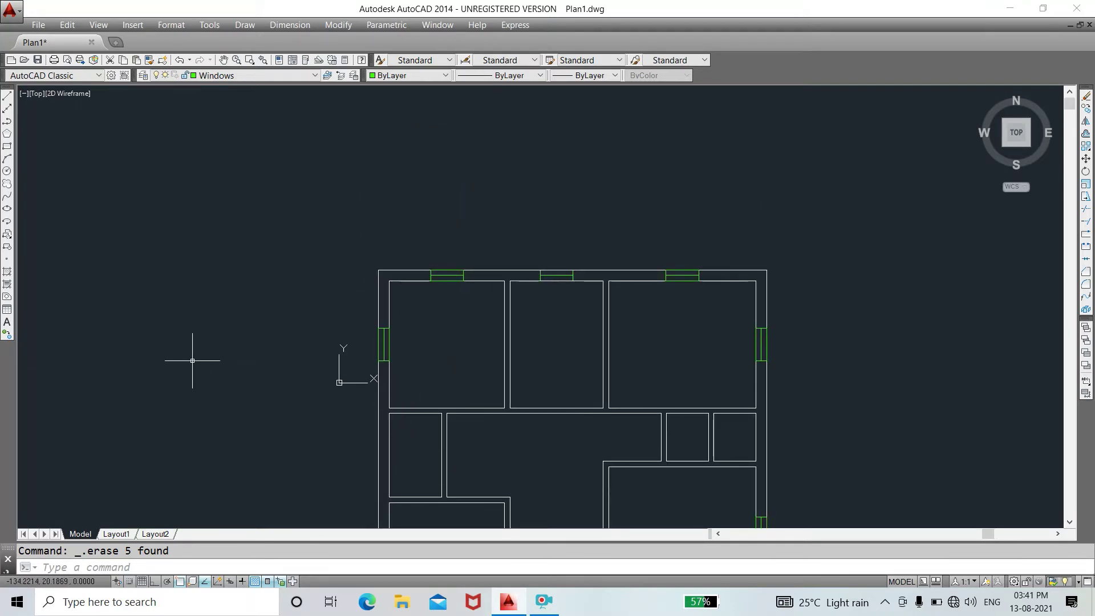
key("ctrl+v")
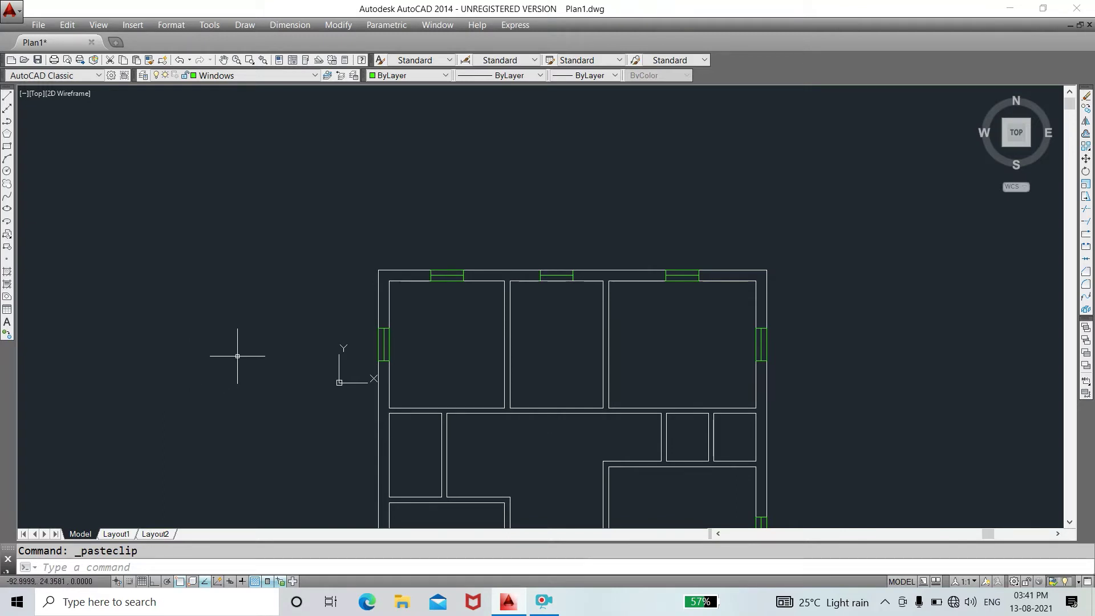
right_click(239, 353)
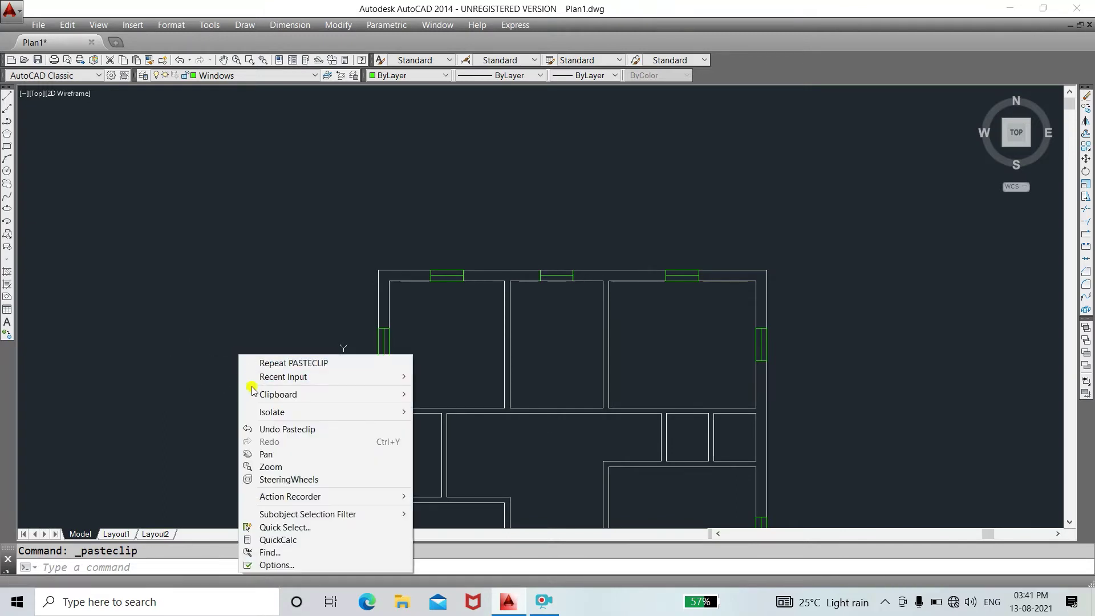
left_click(191, 329)
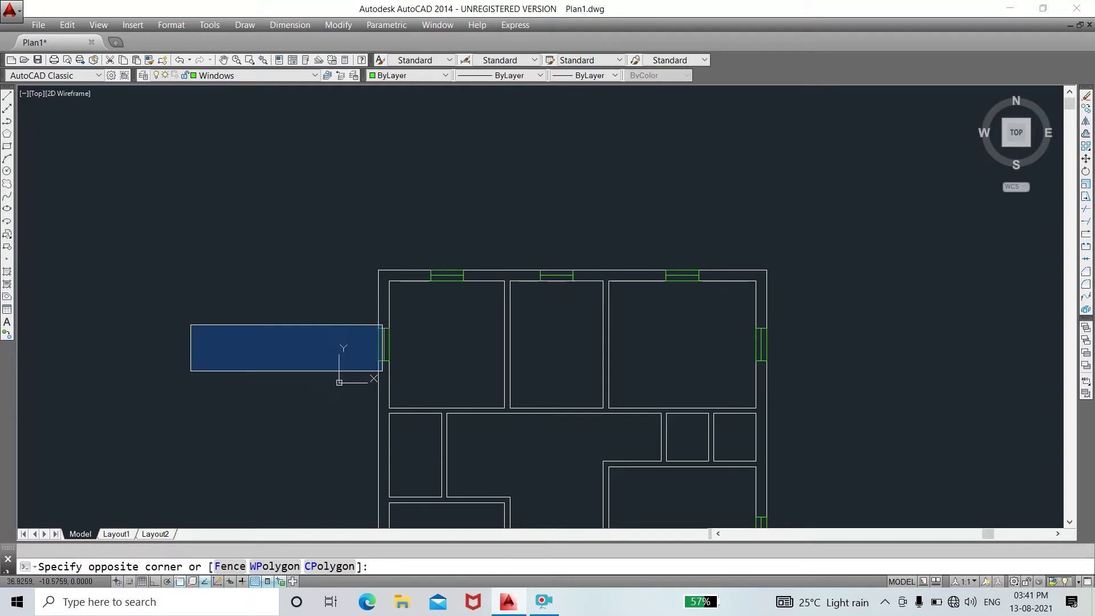
- Pan and zoom onto the window at the left outer wall
middle_click_drag(379, 371, 282, 278)
left_click(216, 372)
middle_click_drag(328, 465, 335, 384)
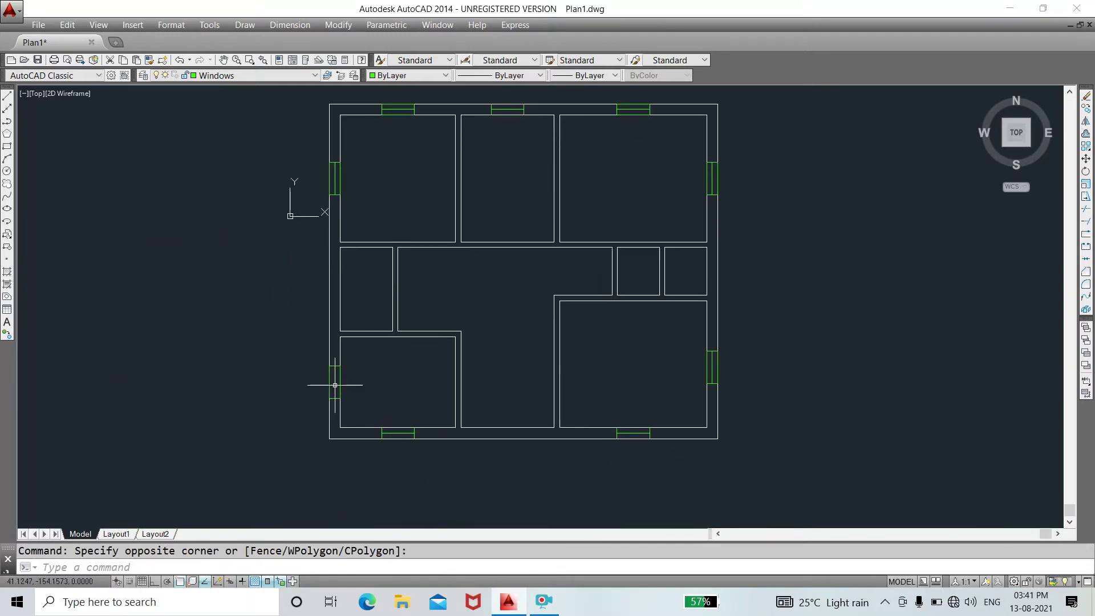
scroll(331, 385, "up", 6)
- Select the five lines of the left-wall window
left_click(351, 303)
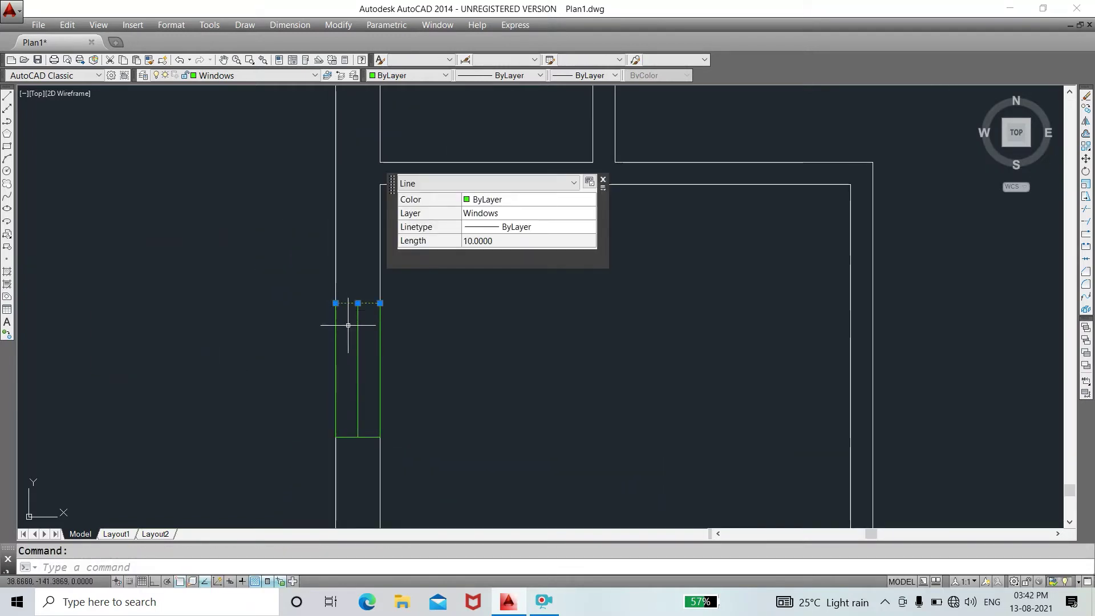
left_click(335, 341)
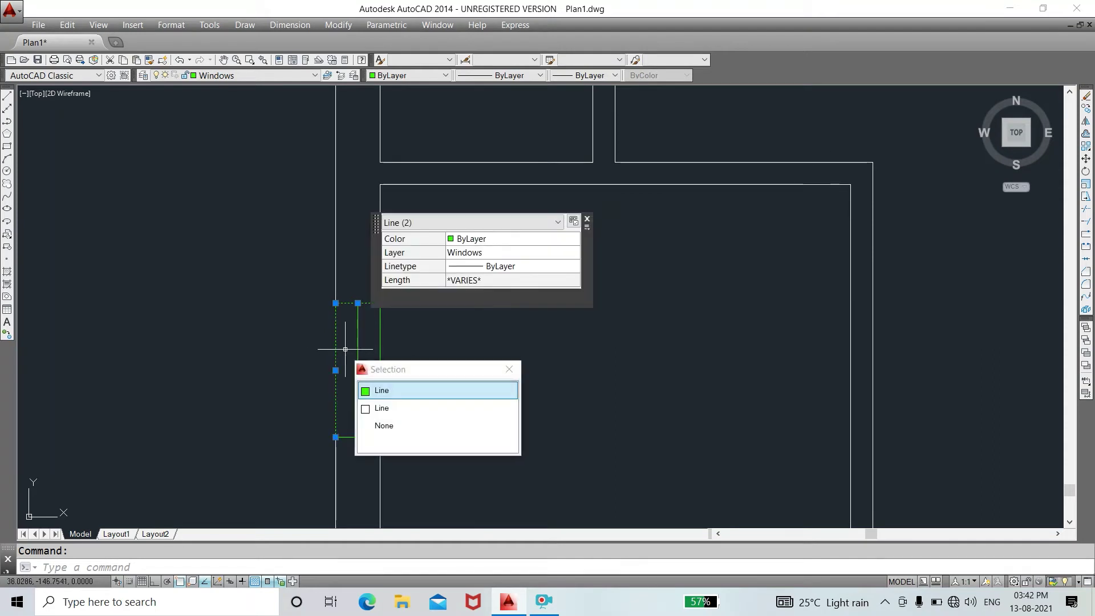
left_click(379, 342)
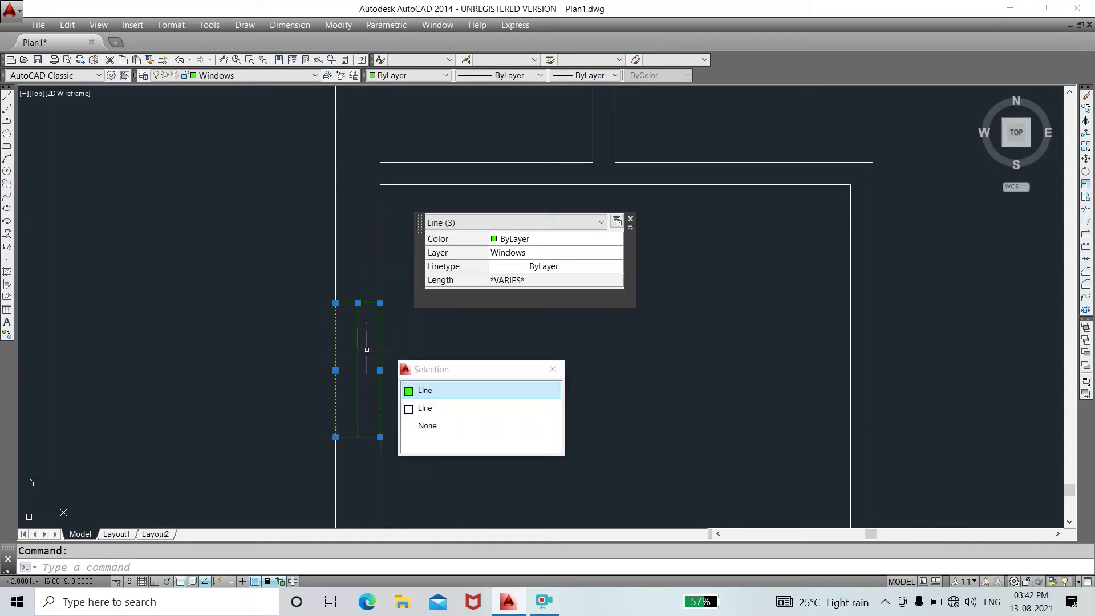
left_click(360, 350)
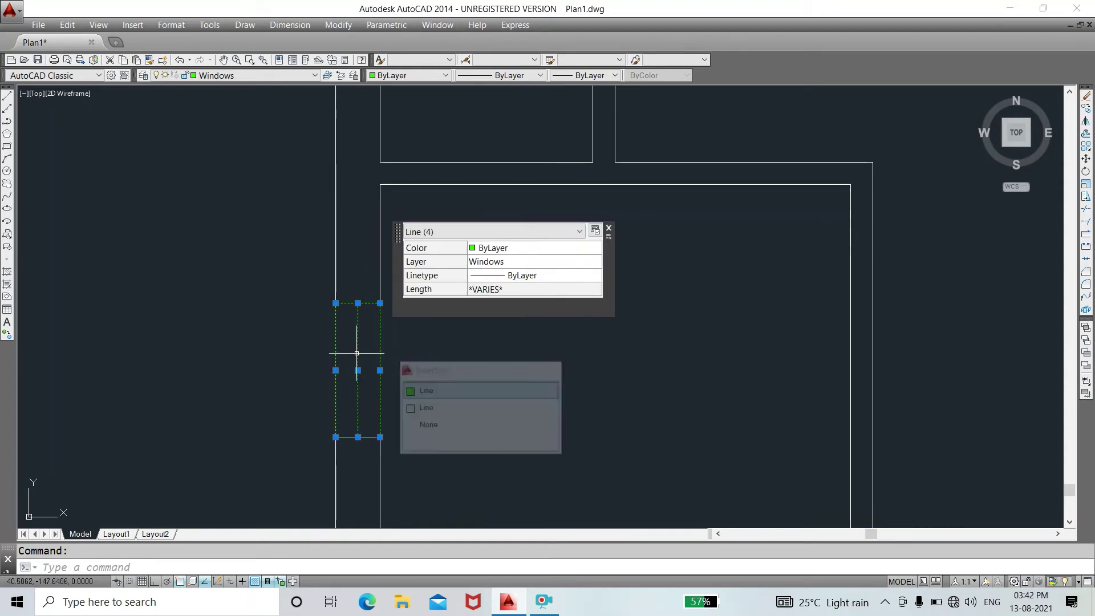
left_click(367, 436)
right_click(280, 365)
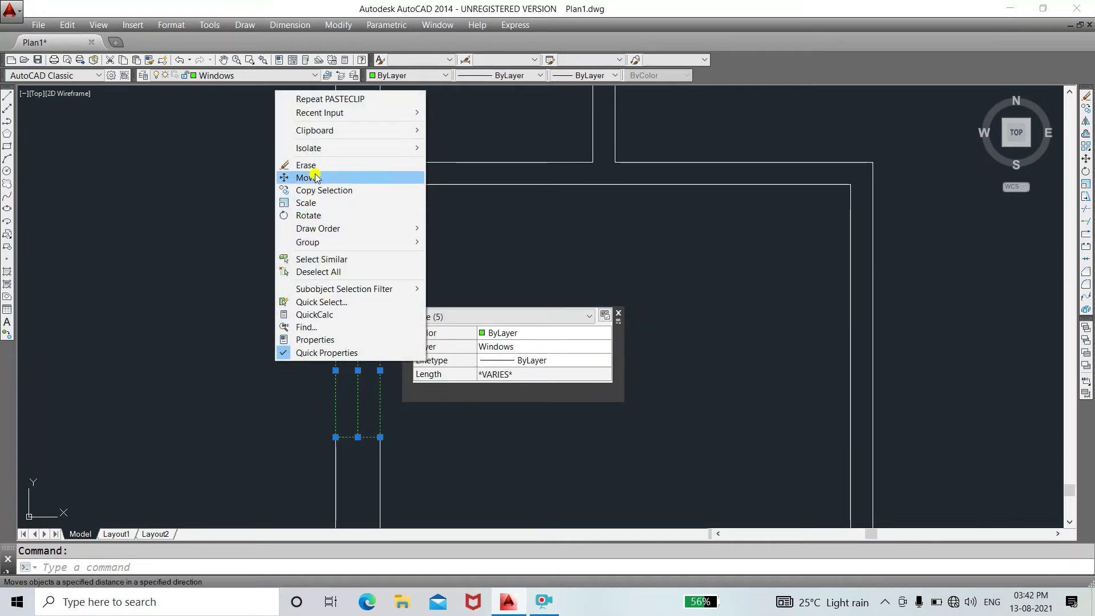
- Copy the window to two spots left of the plan
left_click(315, 193)
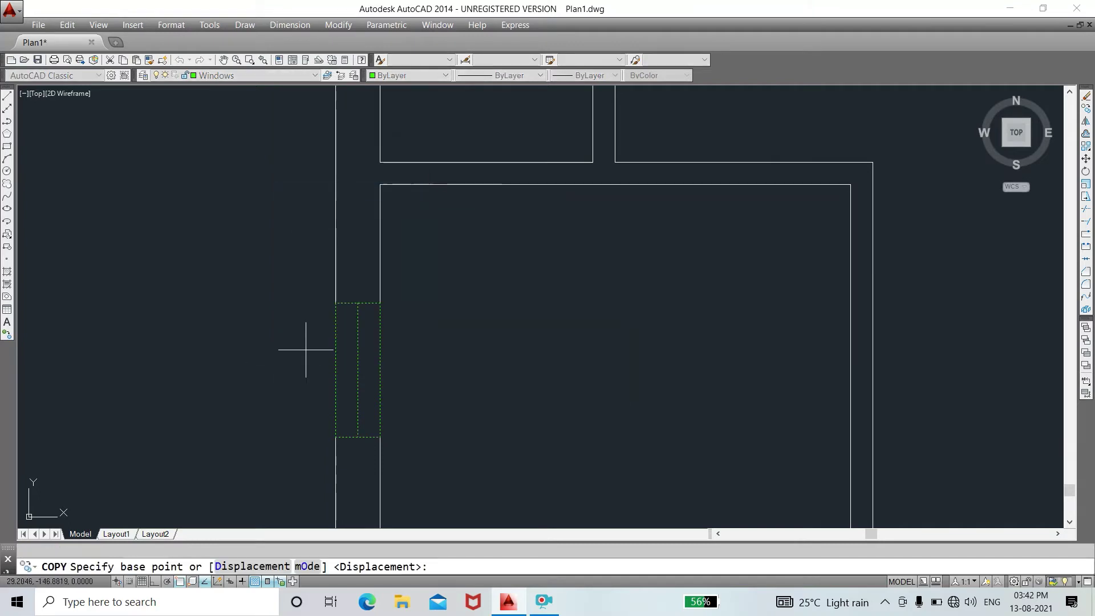
left_click(336, 303)
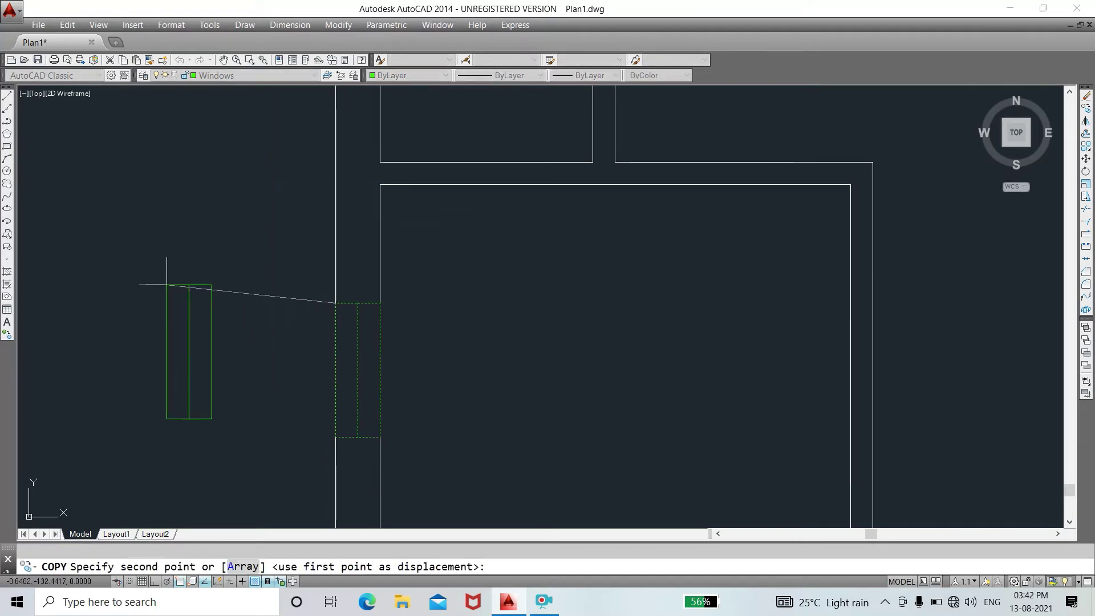
left_click(237, 244)
left_click(163, 167)
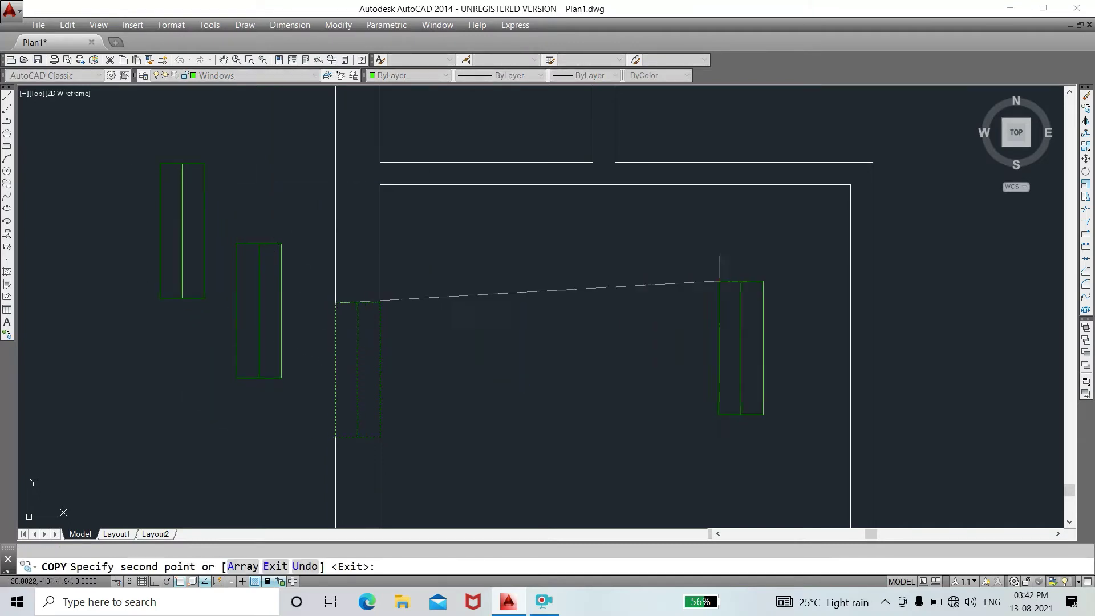
scroll(692, 275, "down", 4)
scroll(692, 275, "down", 3)
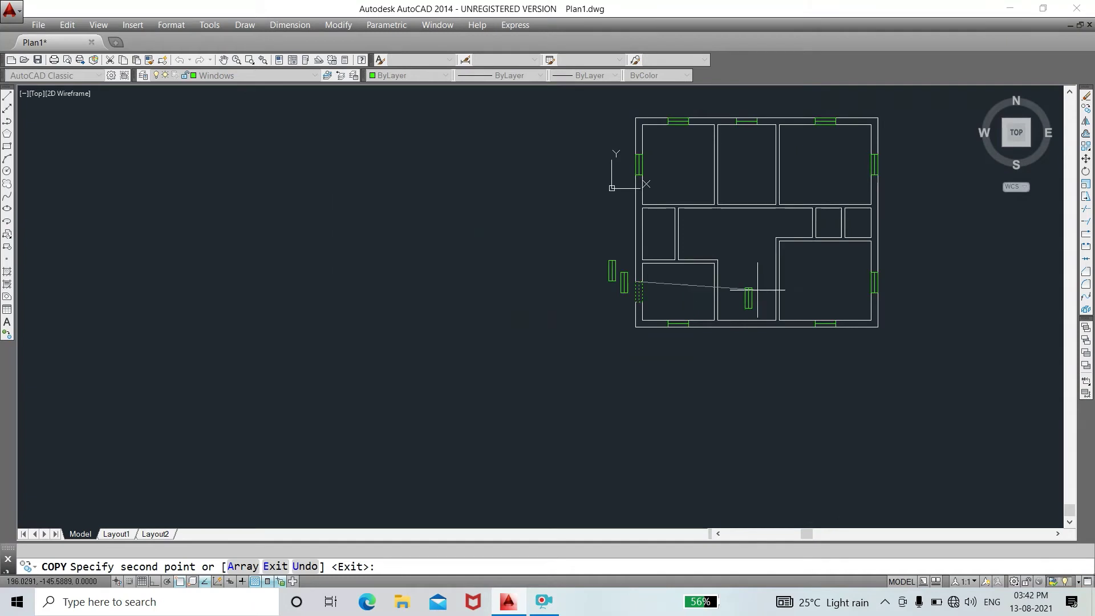
right_click(206, 234)
left_click(265, 256)
scroll(440, 318, "up", 3)
scroll(464, 289, "up", 4)
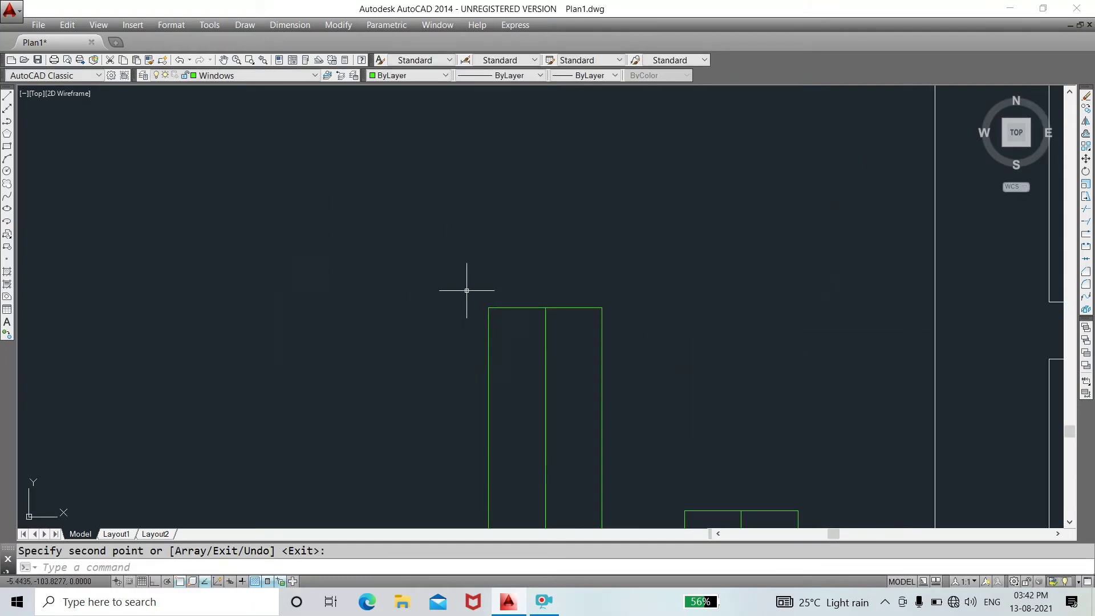
- Move a copied window by its midpoint into the left outer wall
left_click(467, 287)
left_click(630, 397)
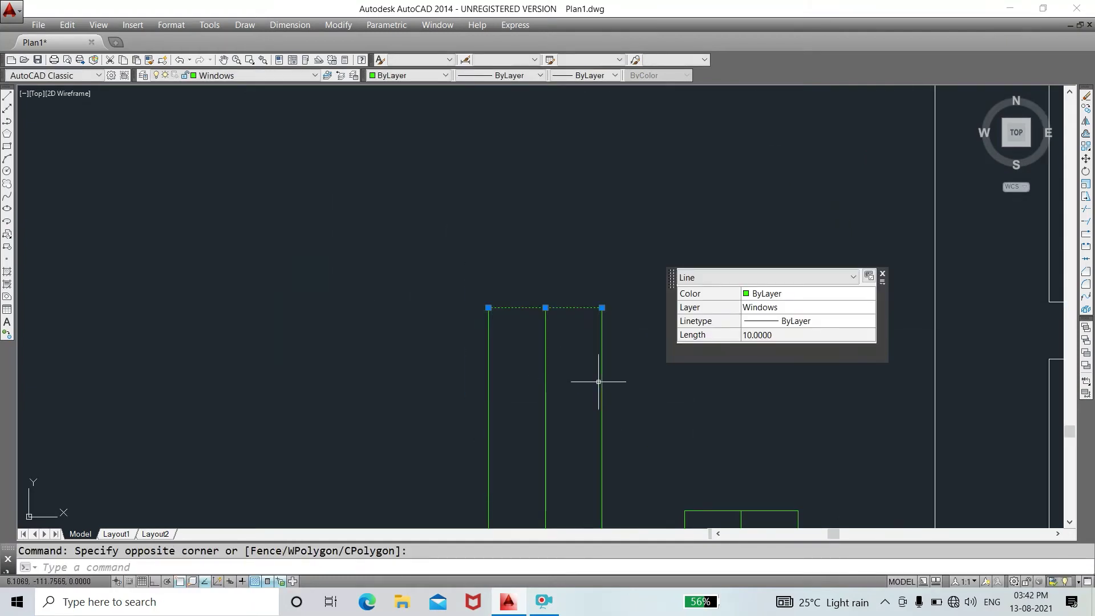
scroll(598, 381, "down", 2)
scroll(606, 342, "down", 2)
left_click(618, 299)
left_click(530, 398)
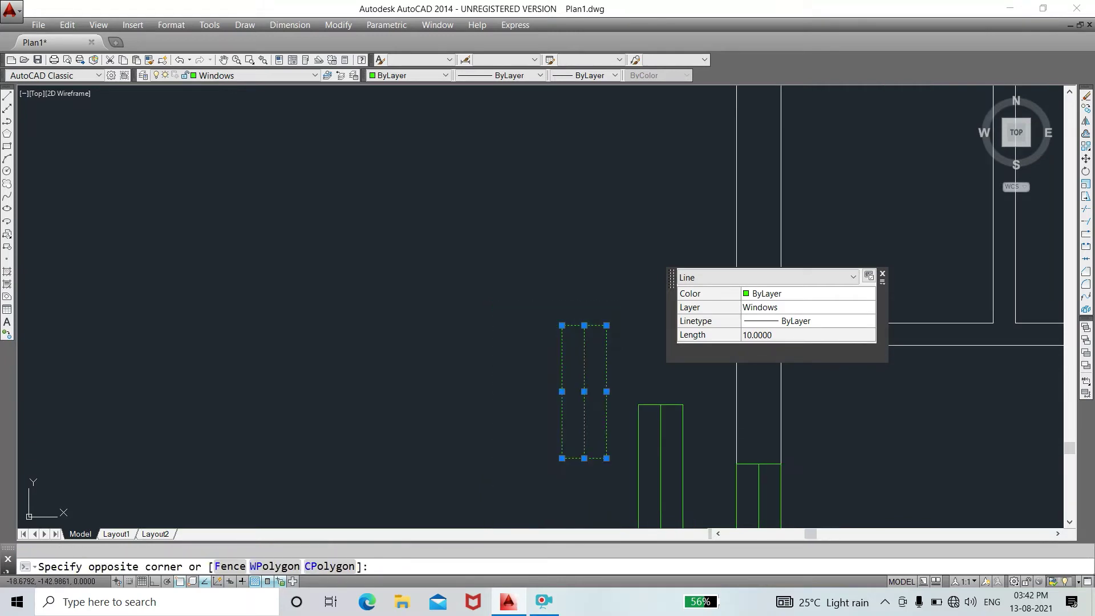
right_click(354, 383)
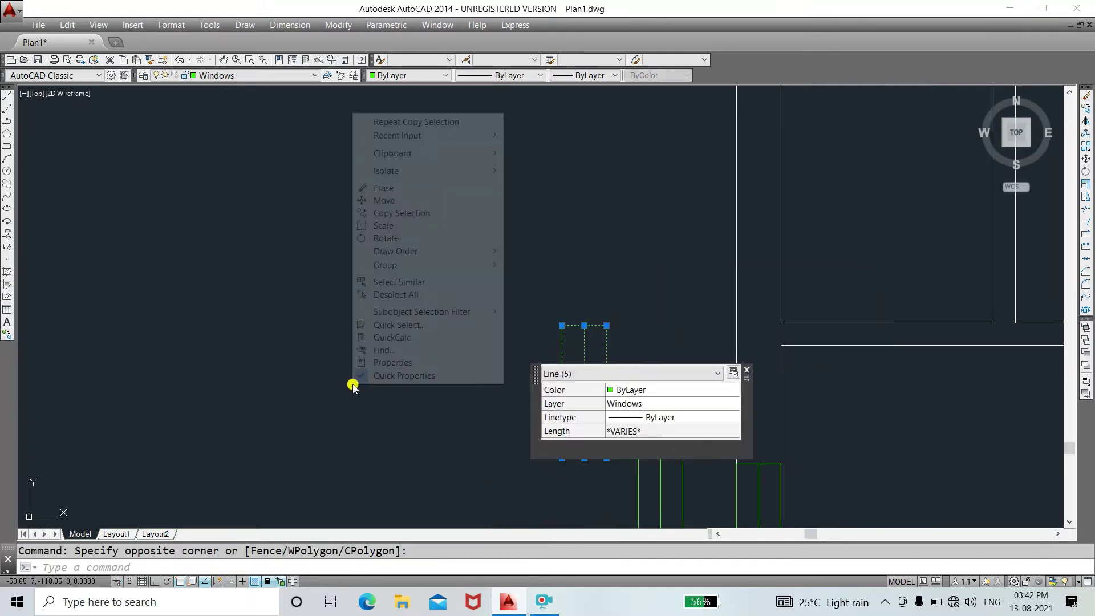
left_click(403, 202)
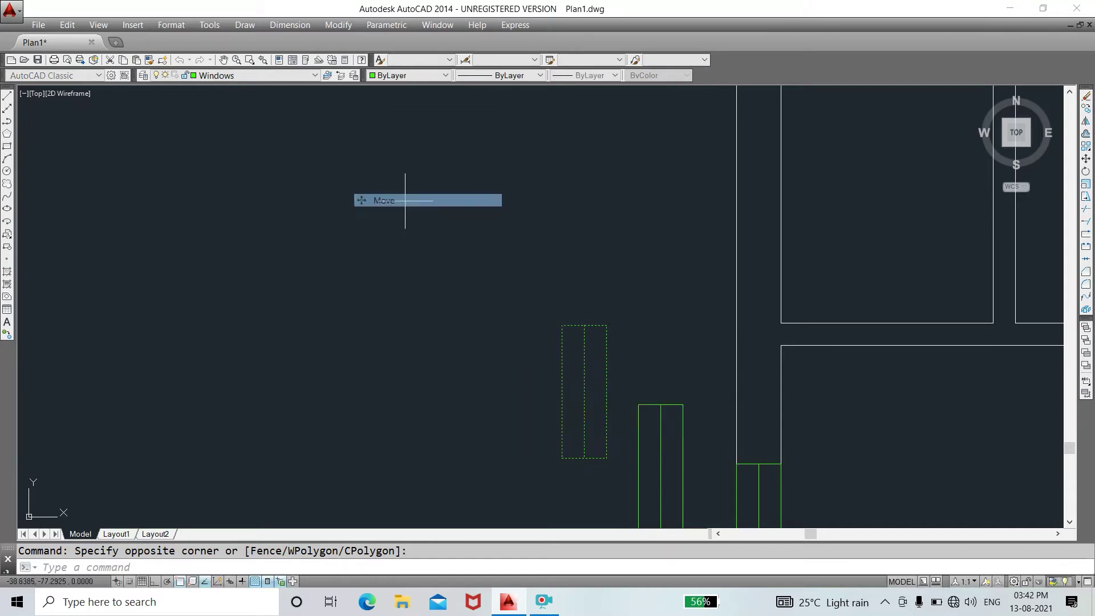
left_click(606, 392)
middle_click_drag(790, 213, 582, 353)
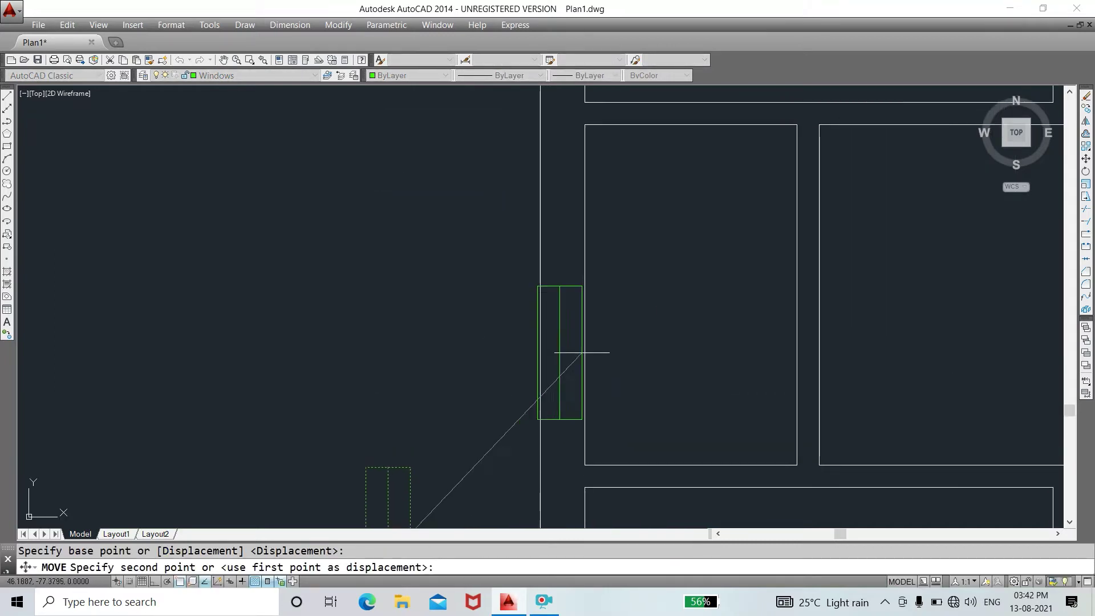
left_click(584, 295)
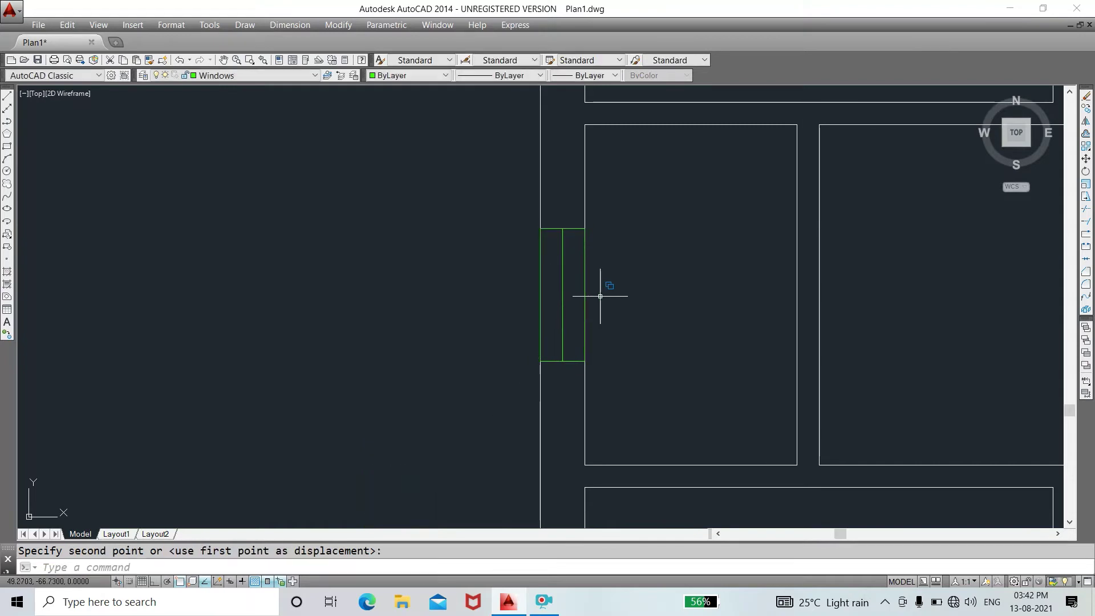
scroll(600, 296, "down", 5)
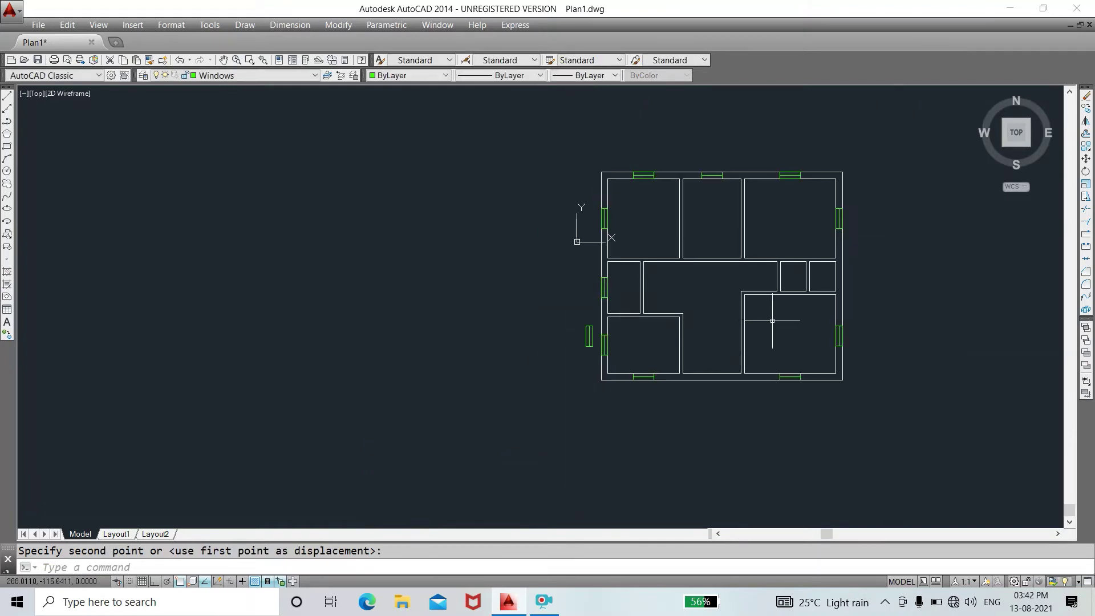
scroll(772, 320, "up", 2)
scroll(772, 321, "up", 2)
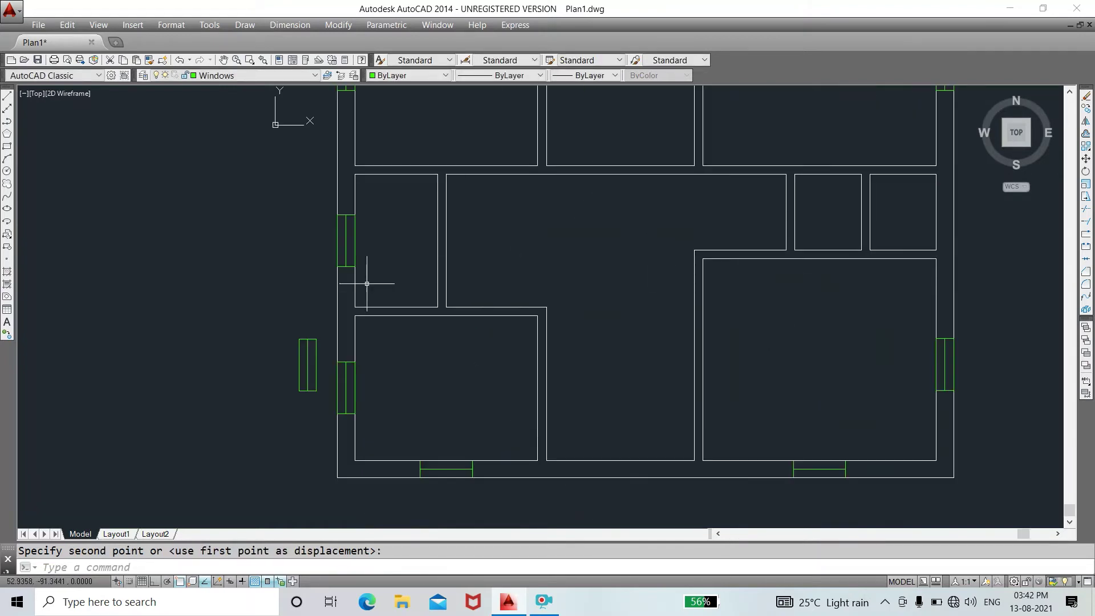
- Window-select and delete the spare window outside the left wall
left_click(269, 313)
left_click(317, 416)
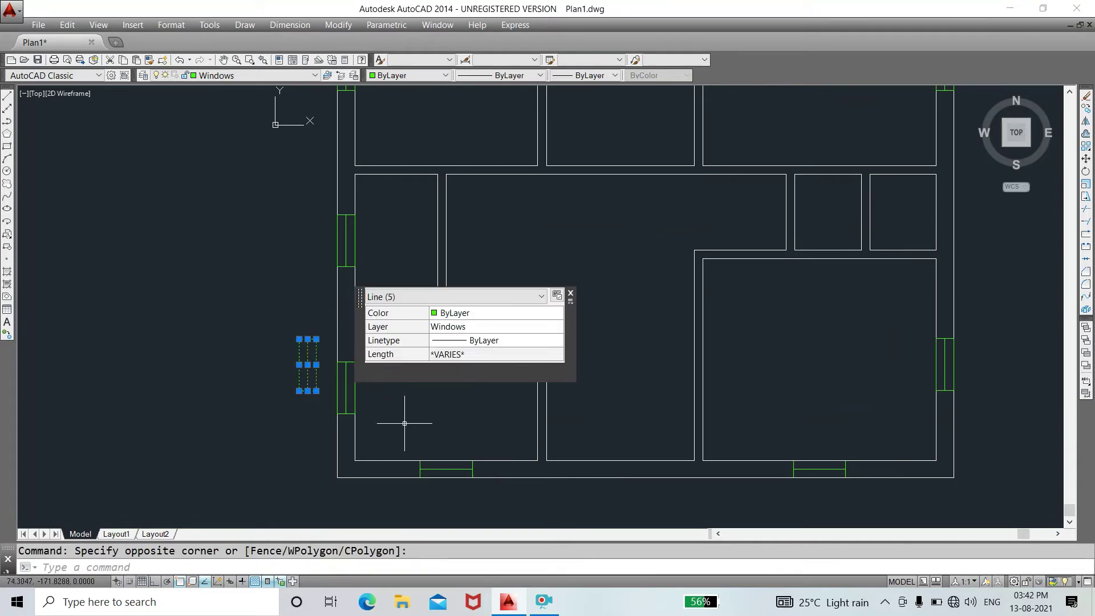
key("Delete")
scroll(597, 409, "down", 3)
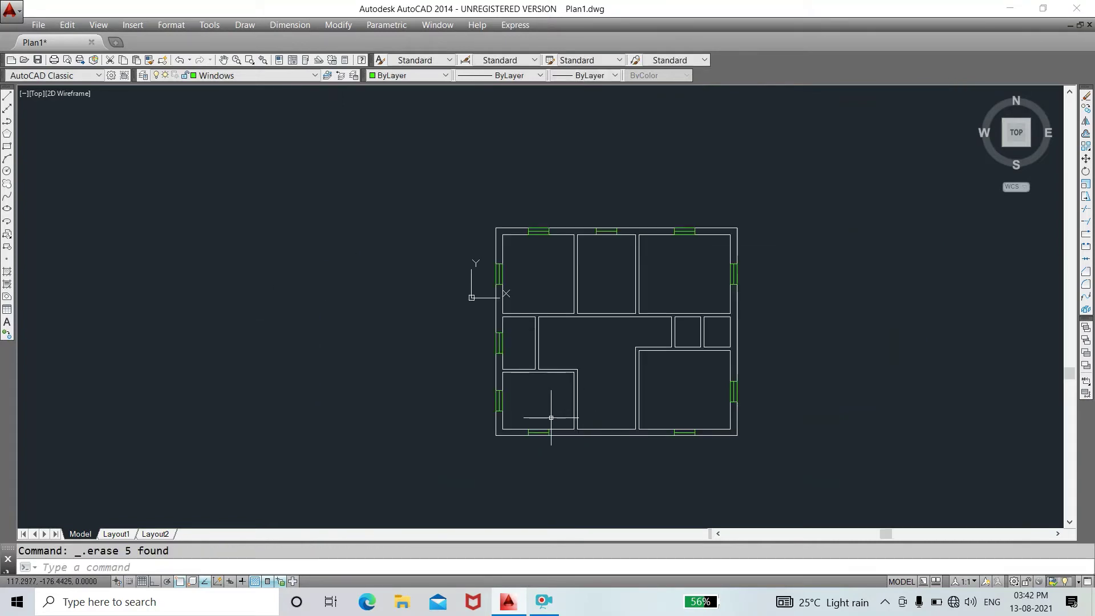
- Make layer 0 current and turn the Windows layer off and back on
left_click(235, 80)
left_click(238, 89)
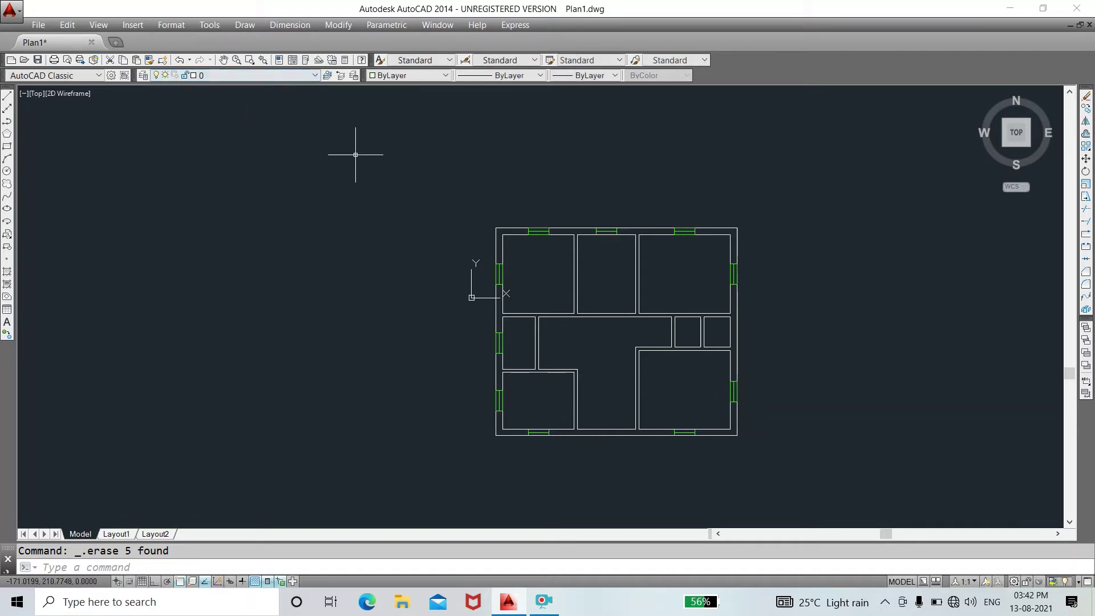
left_click(234, 79)
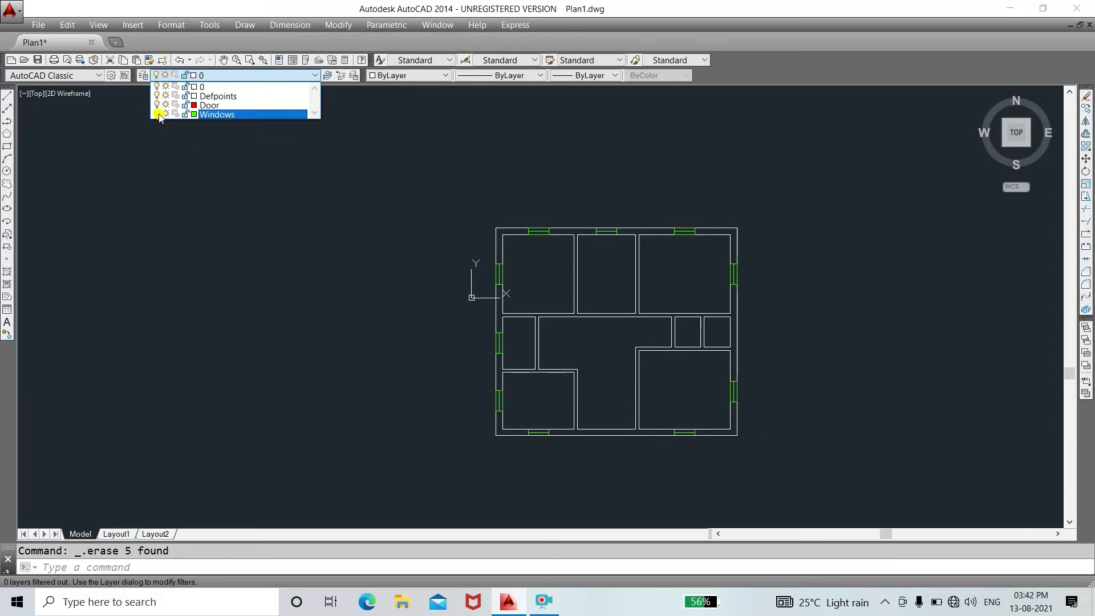
left_click(157, 114)
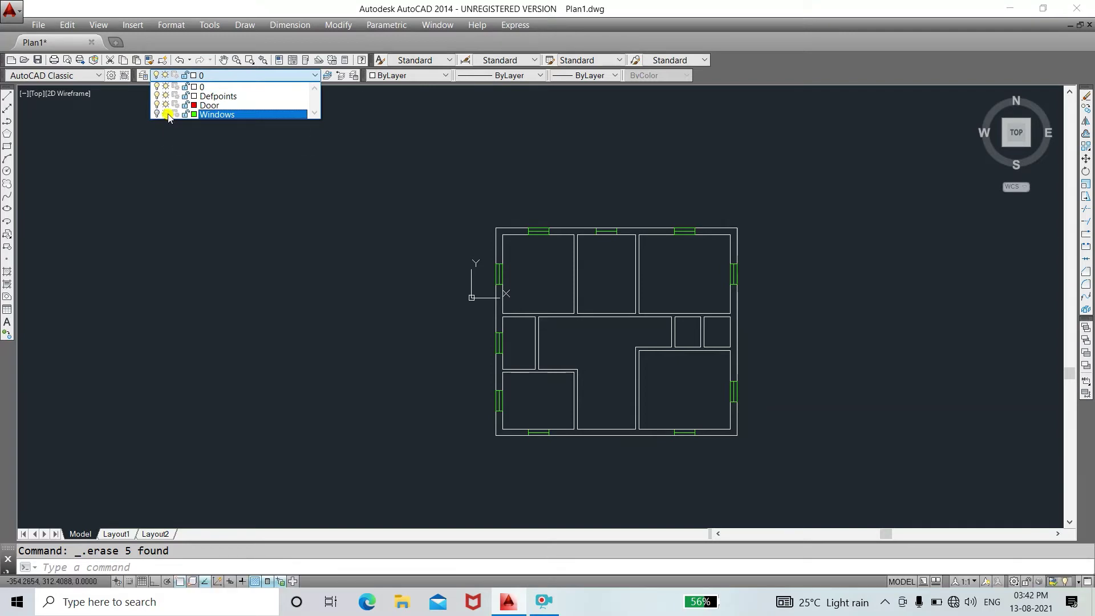
left_click(217, 86)
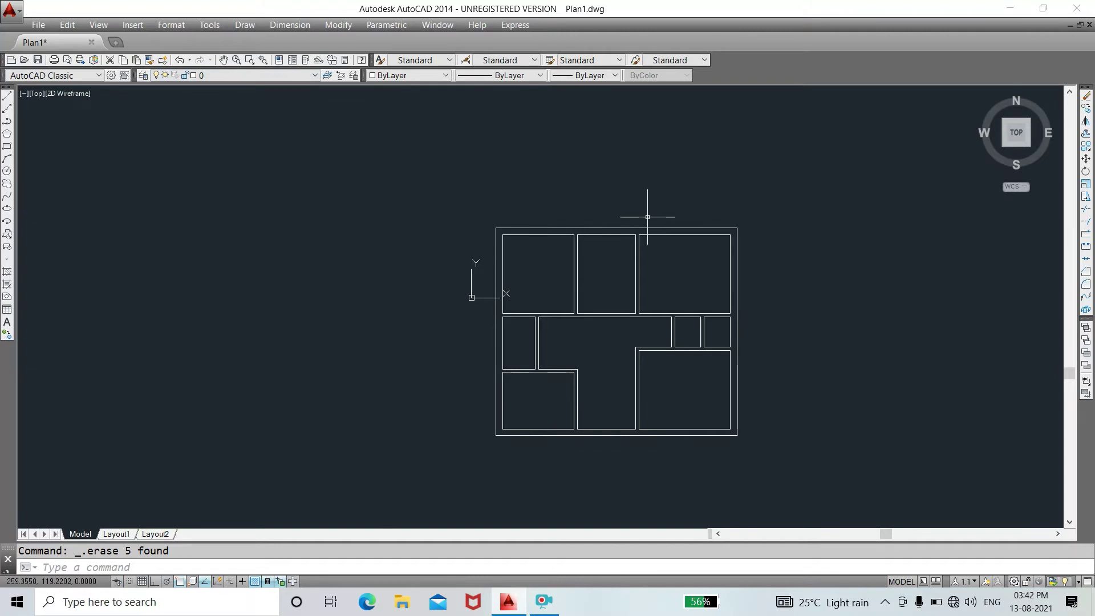
left_click(260, 74)
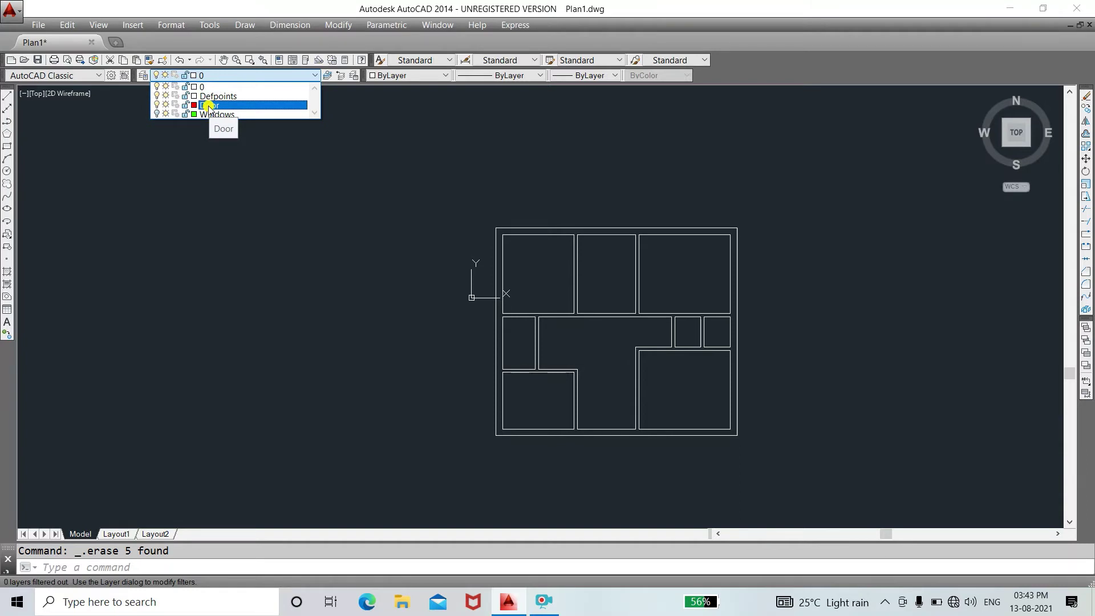
left_click(157, 115)
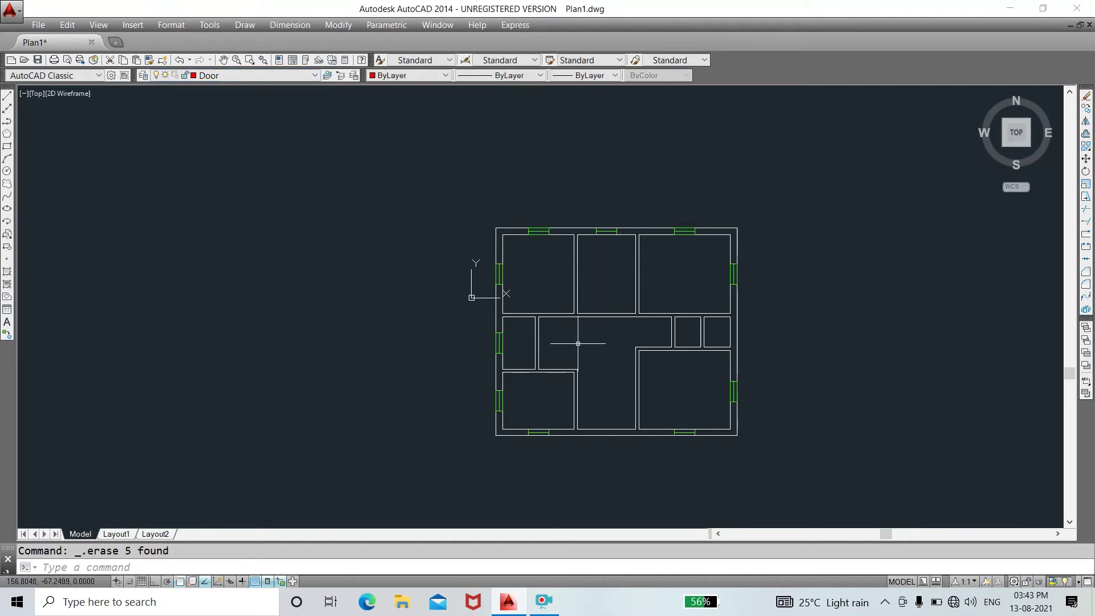
- Draw a 6-unit red line from the wall corner, then an Ortho segment down across the wall
middle_click_drag(578, 344, 555, 293)
scroll(548, 258, "up", 4)
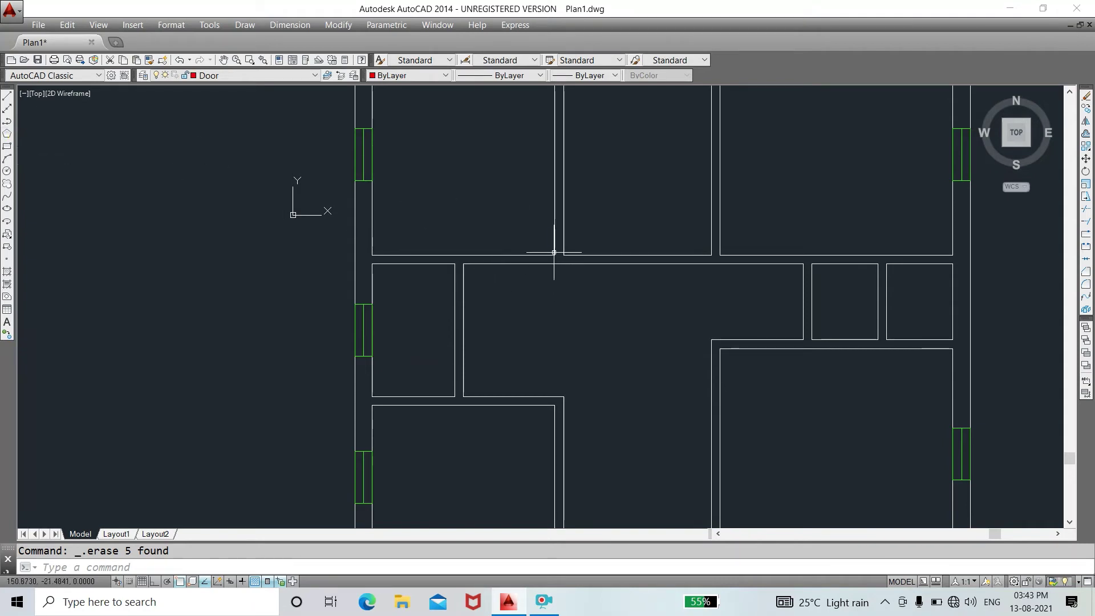
left_click(7, 96)
left_click(550, 252)
scroll(552, 256, "up", 5)
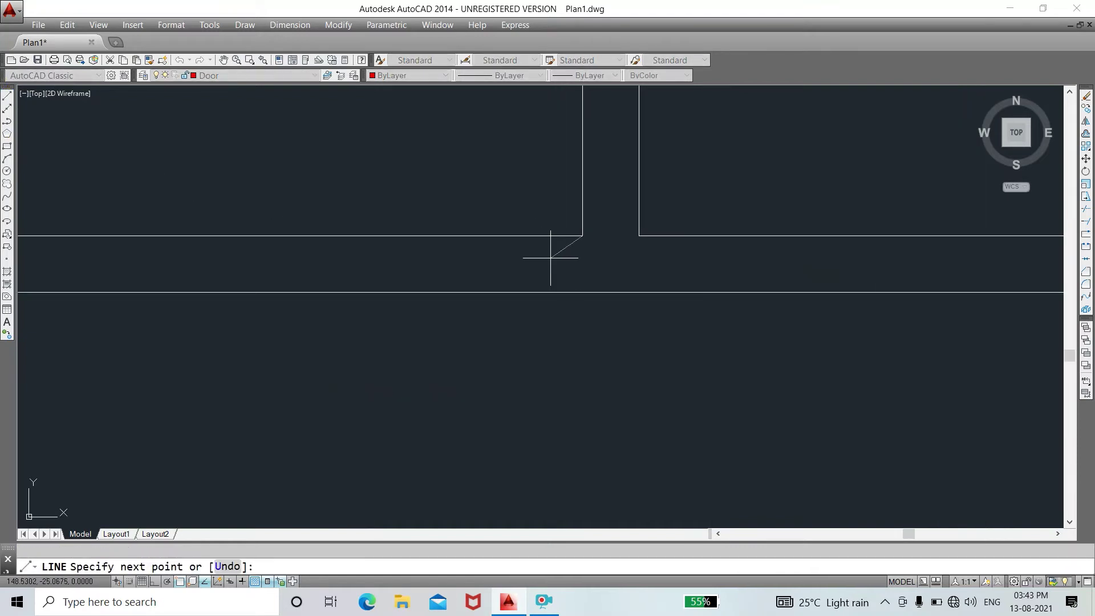
scroll(536, 251, "up", 2)
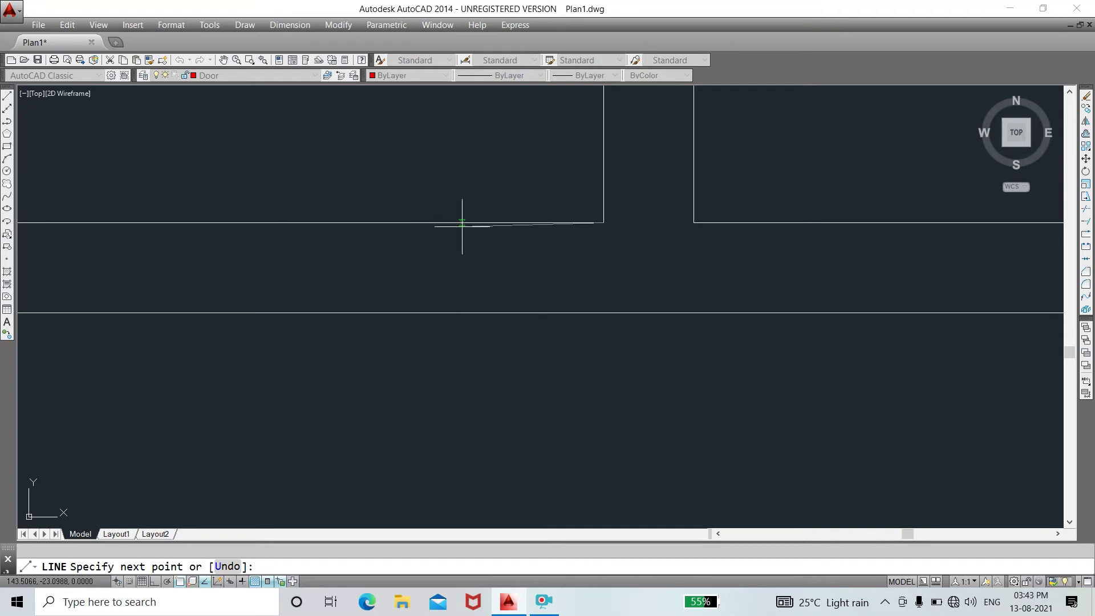
type("6")
key("Return")
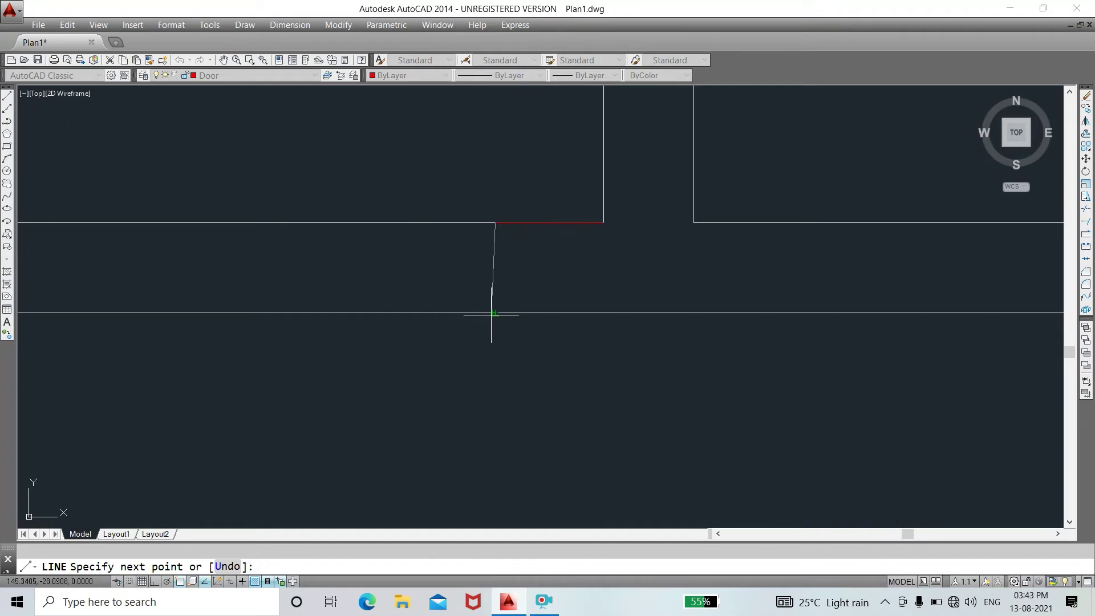
left_click(154, 581)
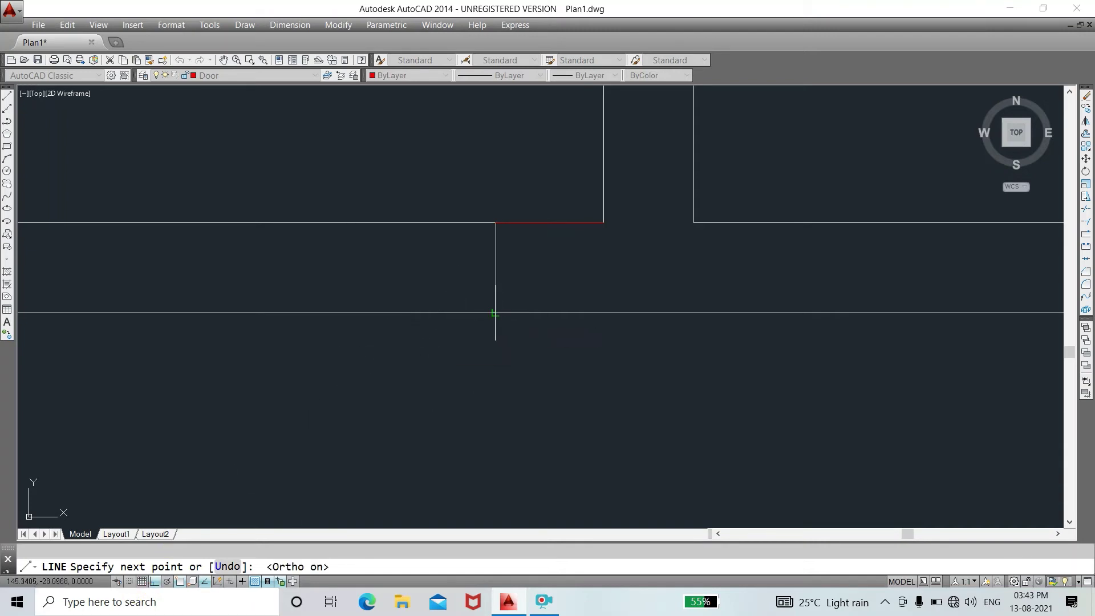
left_click(496, 312)
right_click(587, 362)
left_click(582, 375)
scroll(590, 345, "down", 8)
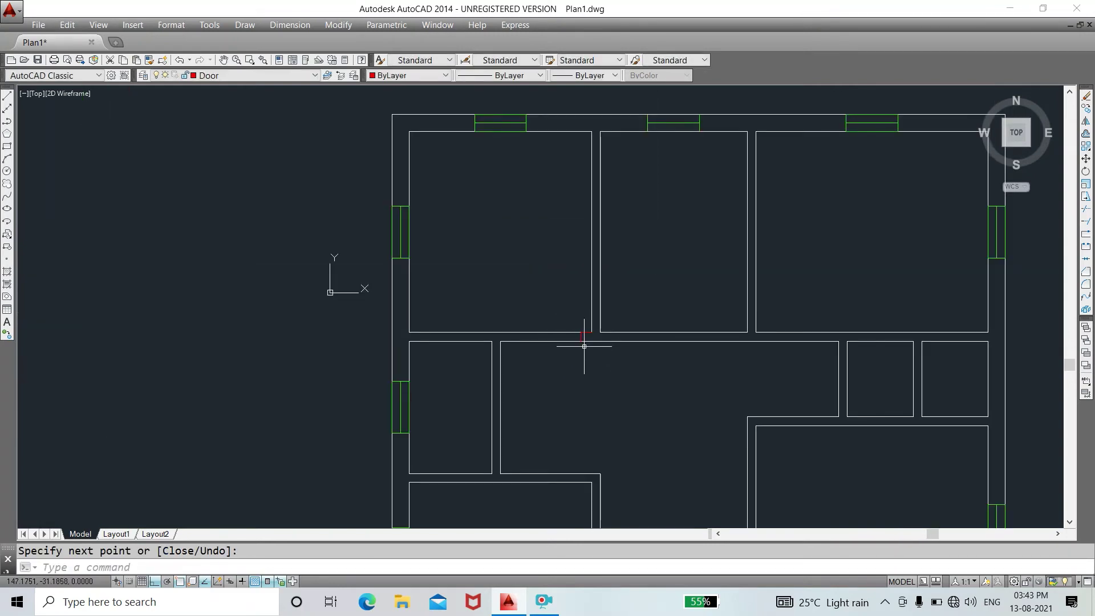
- Draw an 18-unit line leftward from the wall end and up across the wall
scroll(584, 343, "up", 4)
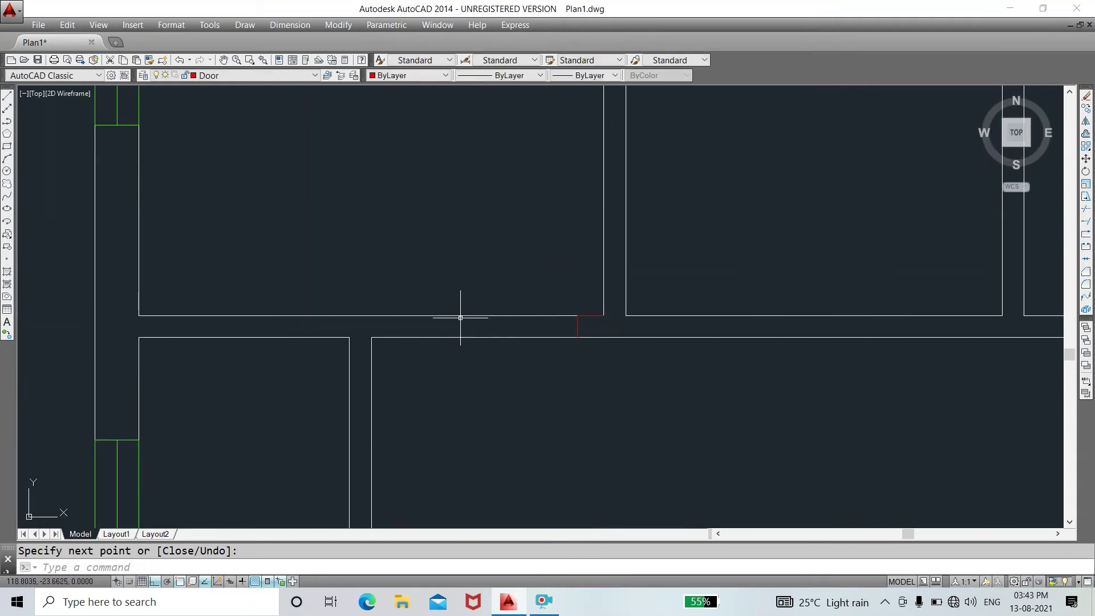
left_click(7, 96)
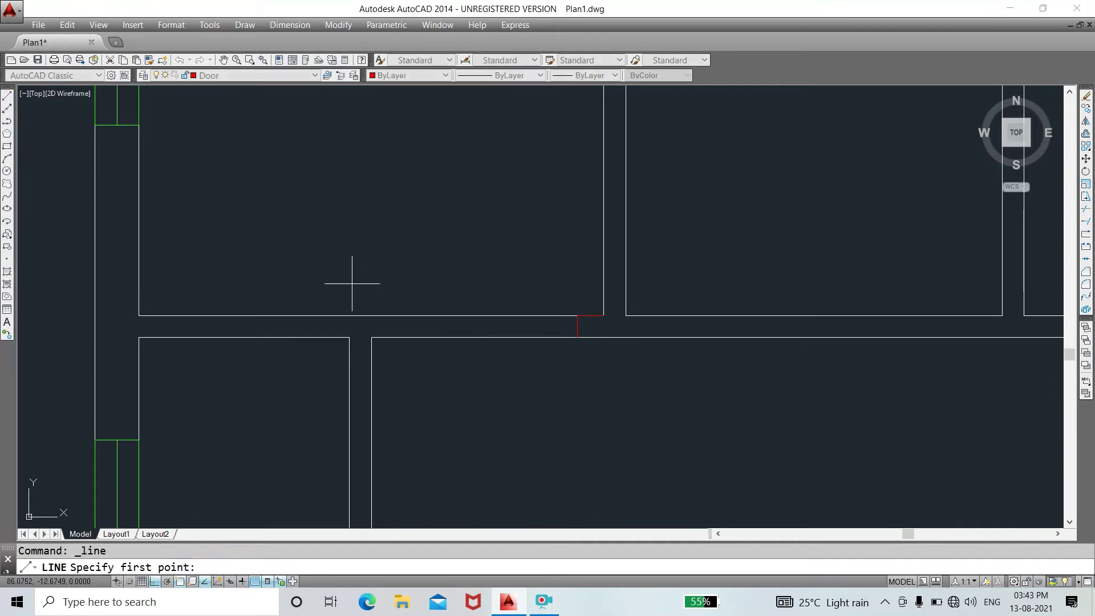
left_click(578, 337)
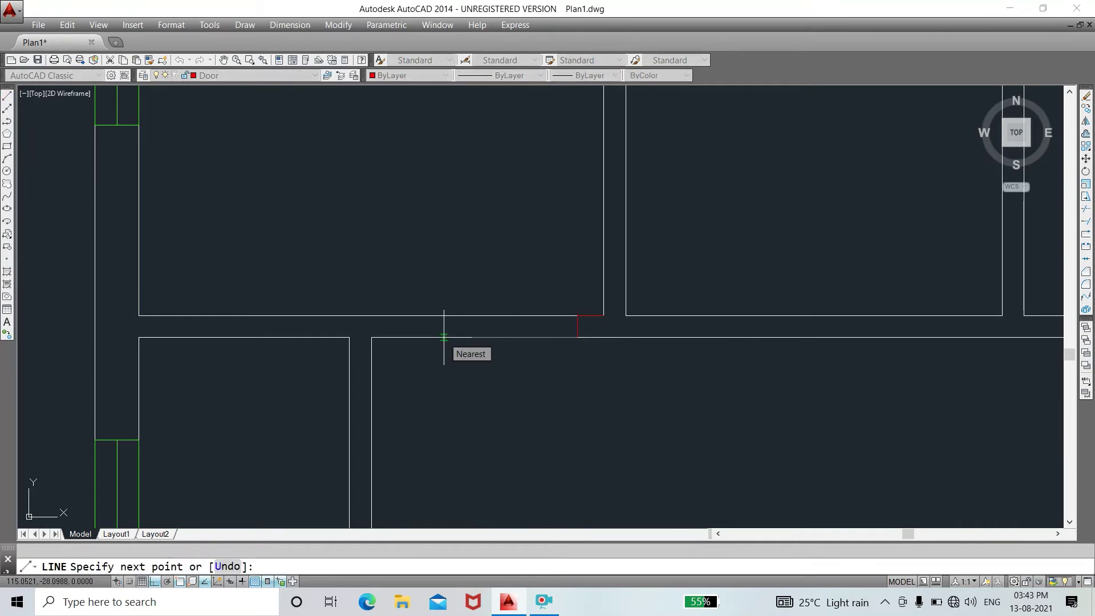
type("18")
key("Return")
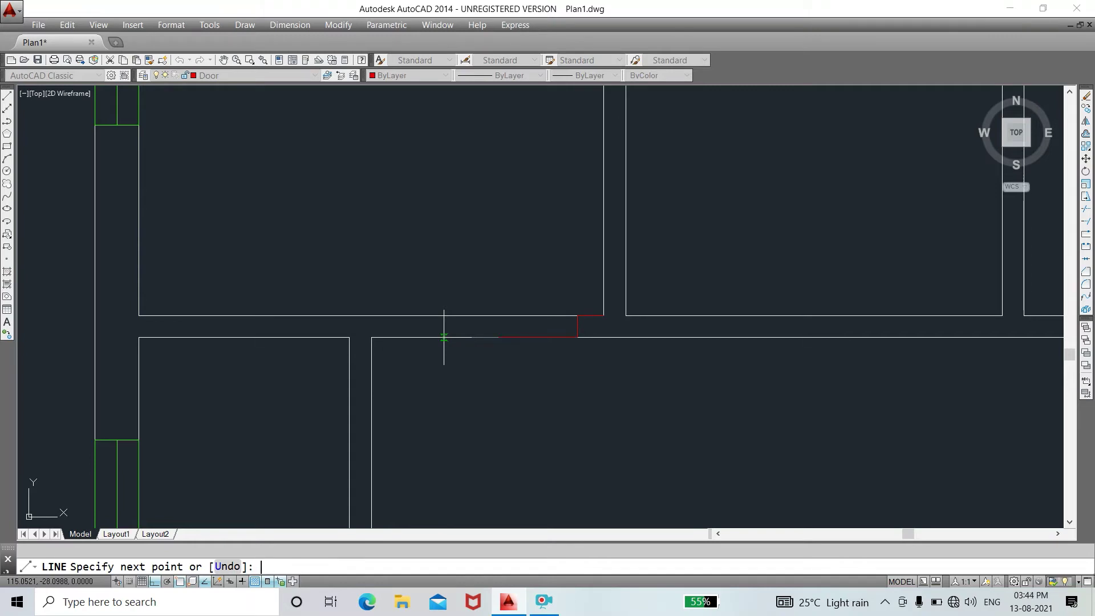
left_click(498, 315)
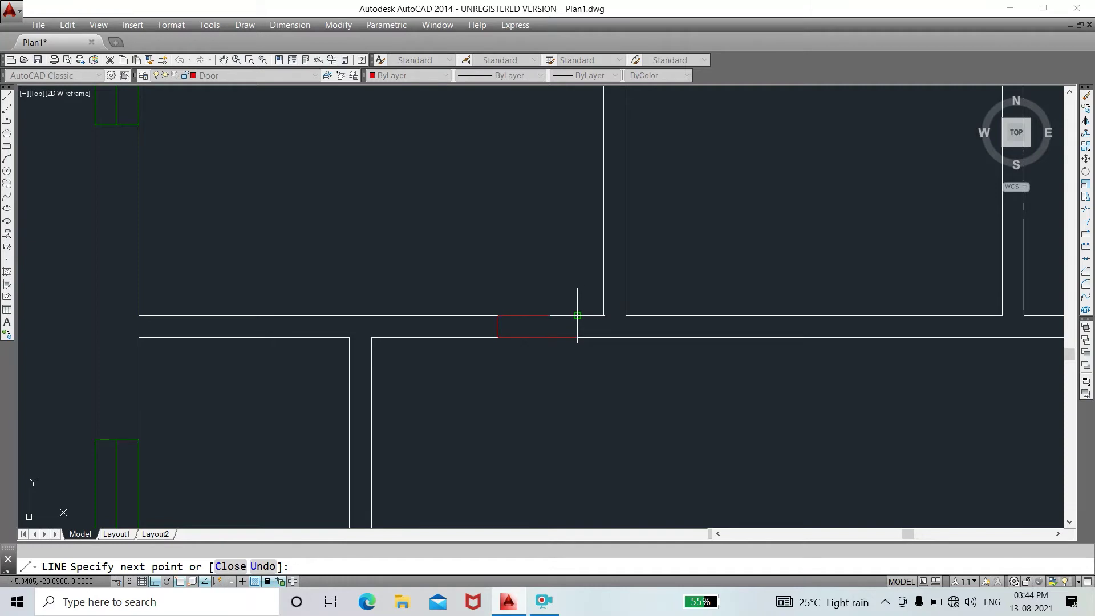
right_click(535, 281)
left_click(562, 289)
scroll(549, 329, "down", 2)
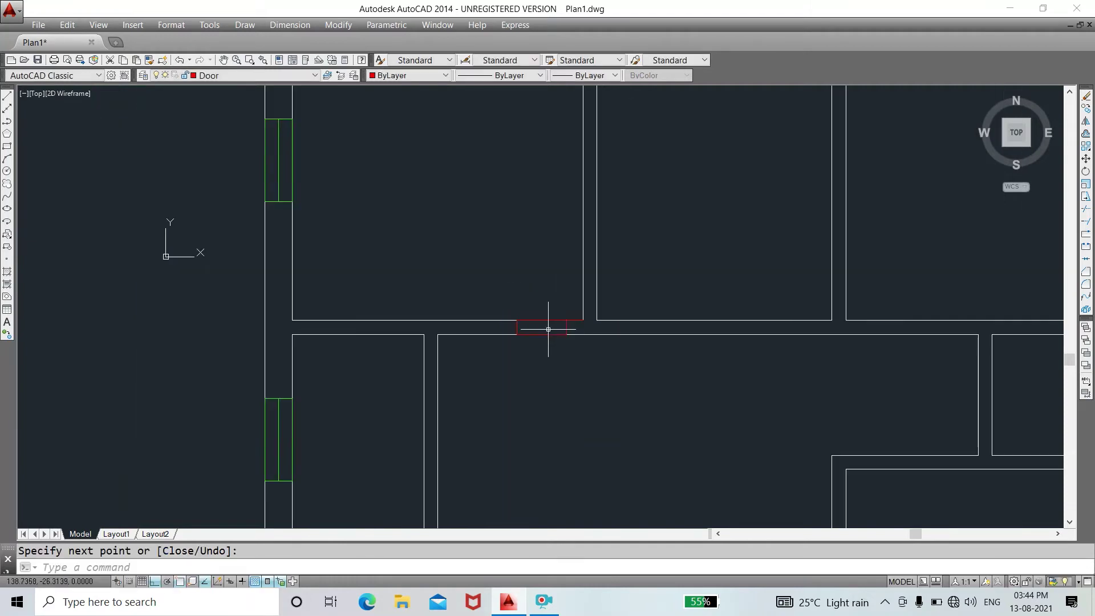
scroll(548, 329, "up", 3)
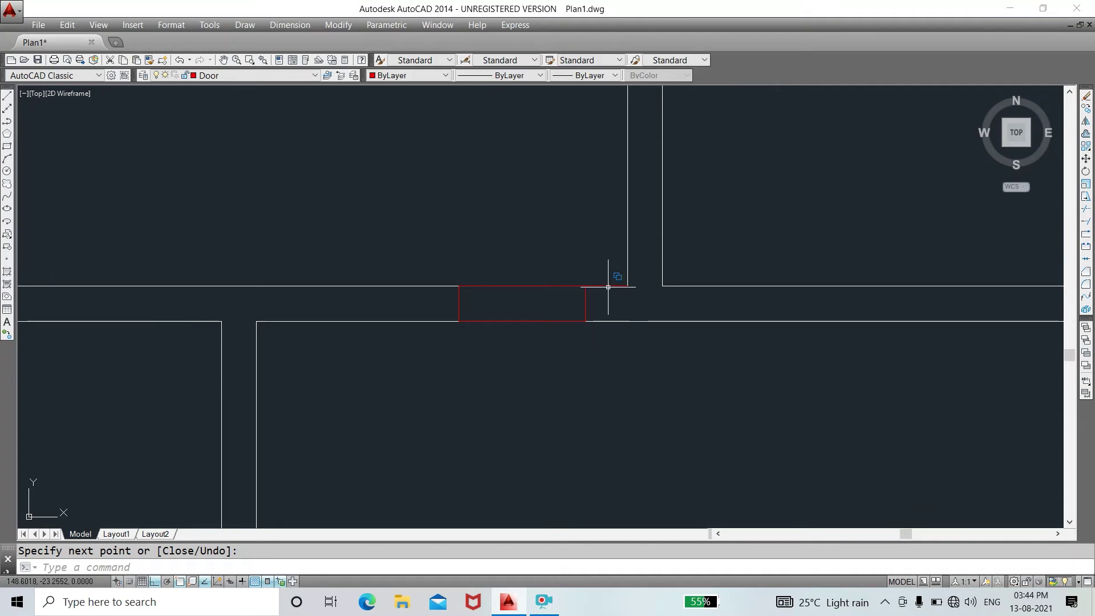
left_click(608, 287)
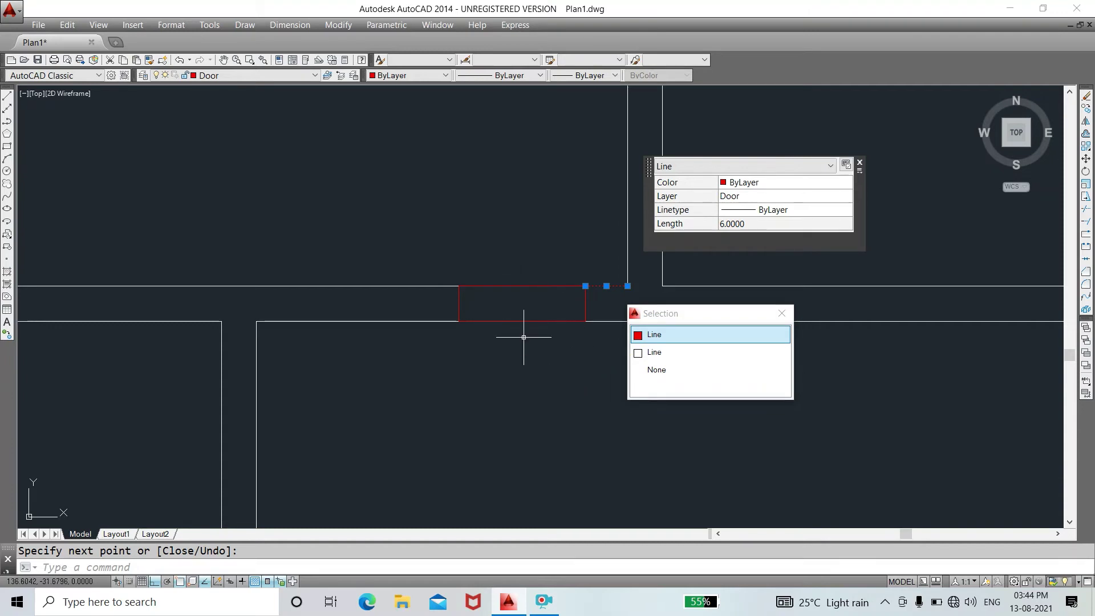
- Attempt to trim the wall lines at the opening, then cancel the trim
type("r")
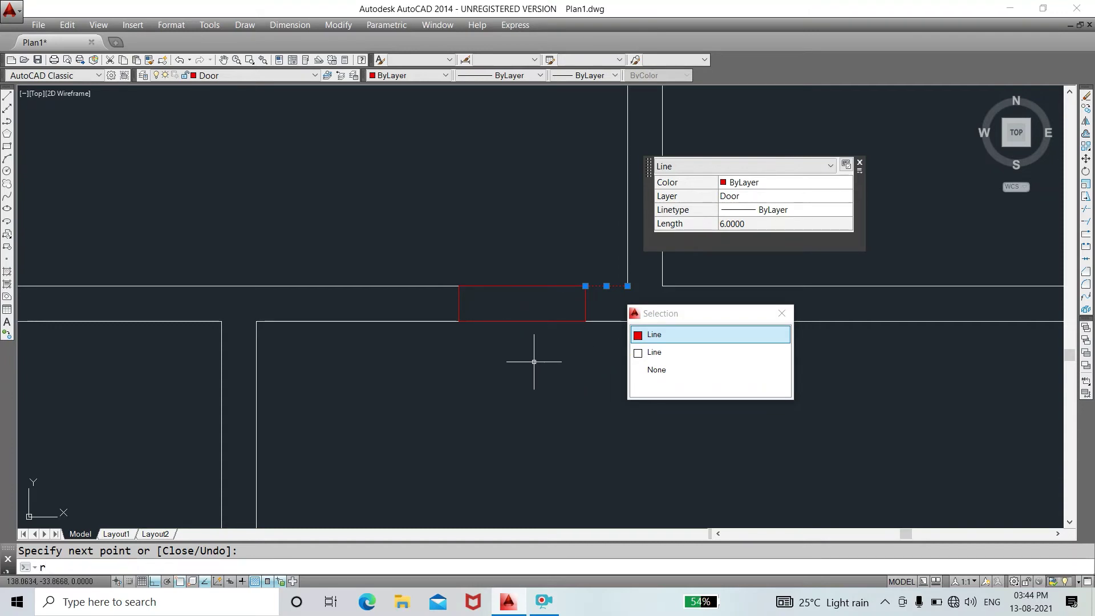
type("tr")
key("Return")
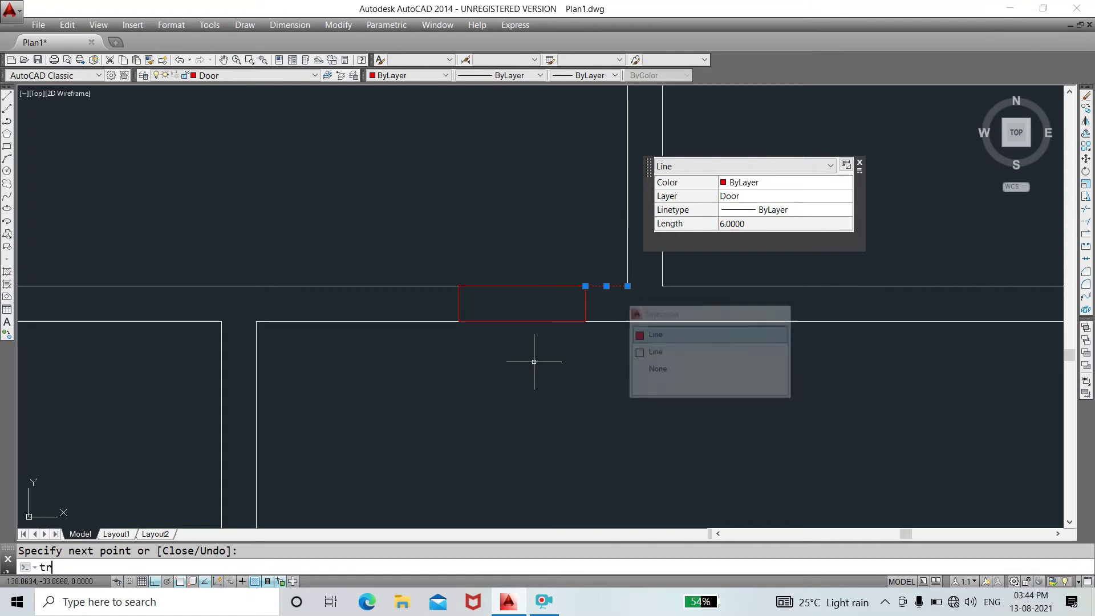
left_click(524, 255)
left_click(509, 333)
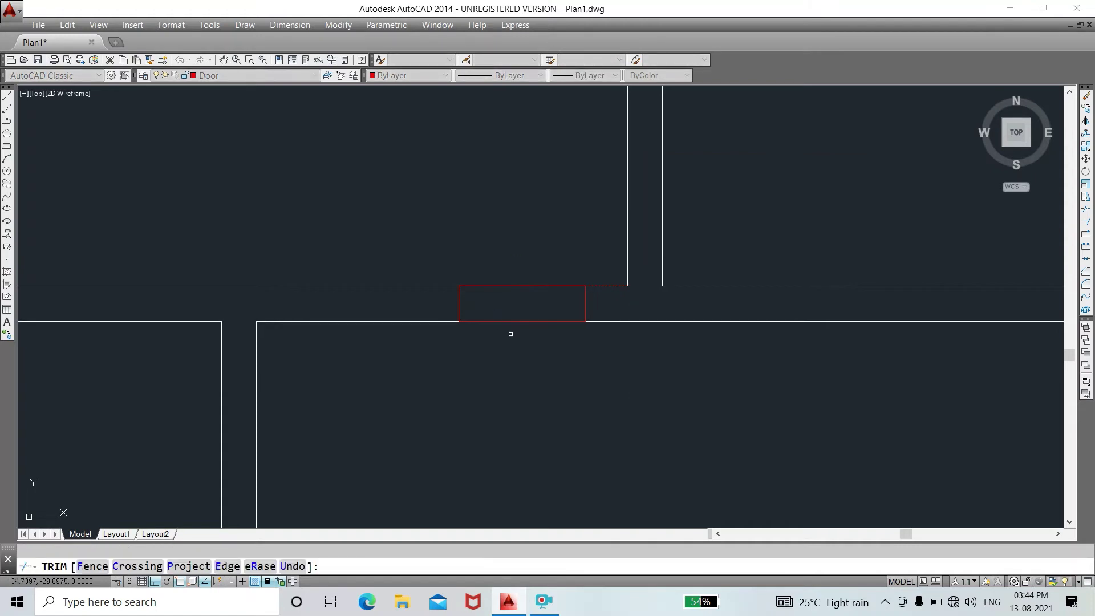
left_click(519, 321)
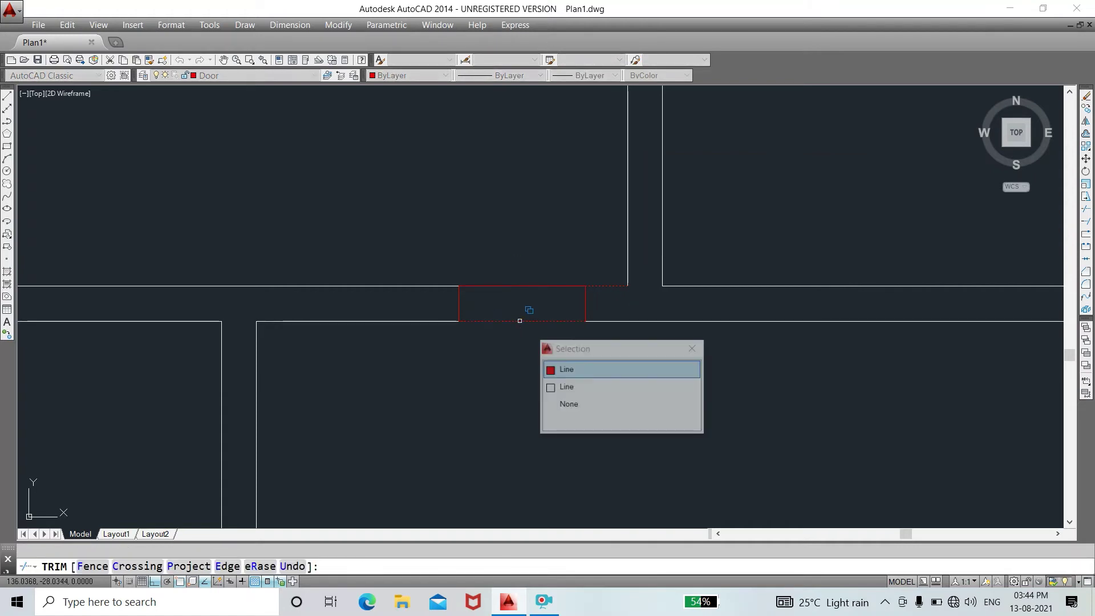
left_click(551, 391)
left_click(526, 287)
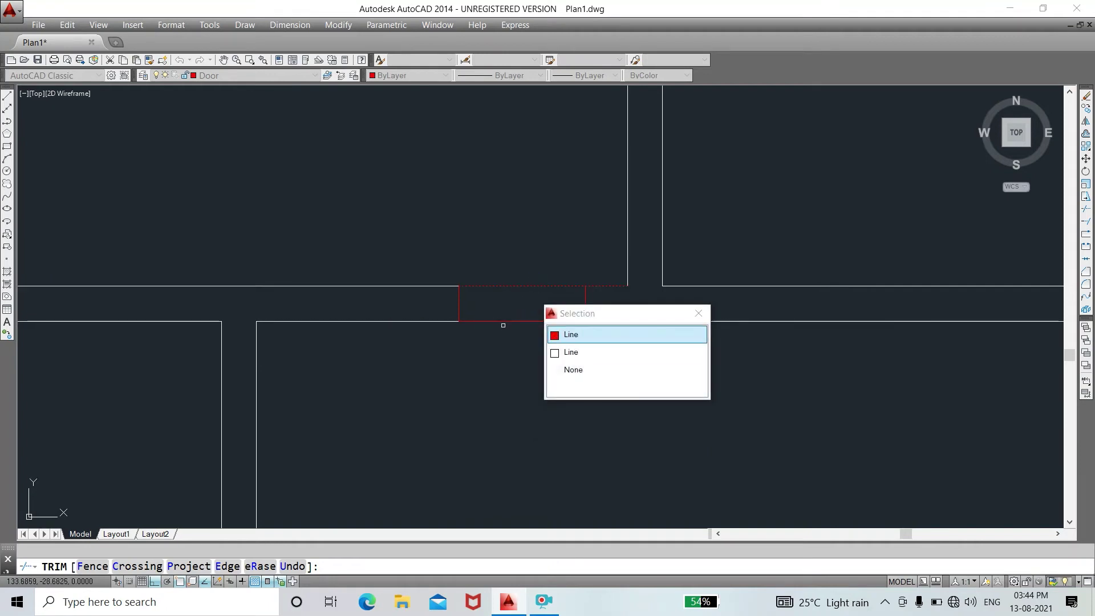
left_click(505, 323)
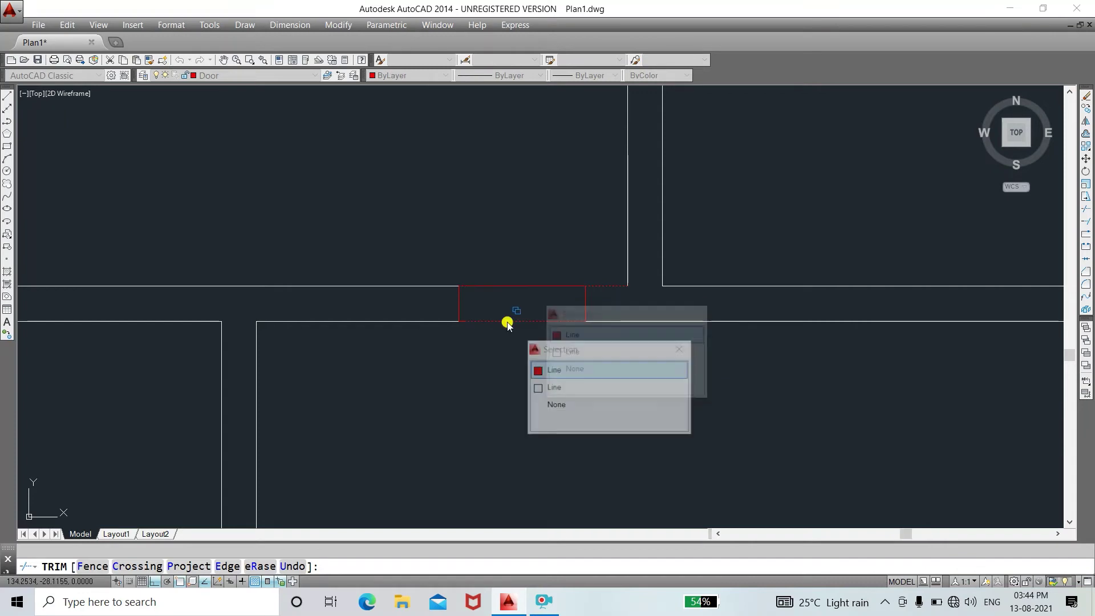
left_click(541, 371)
left_click(531, 289)
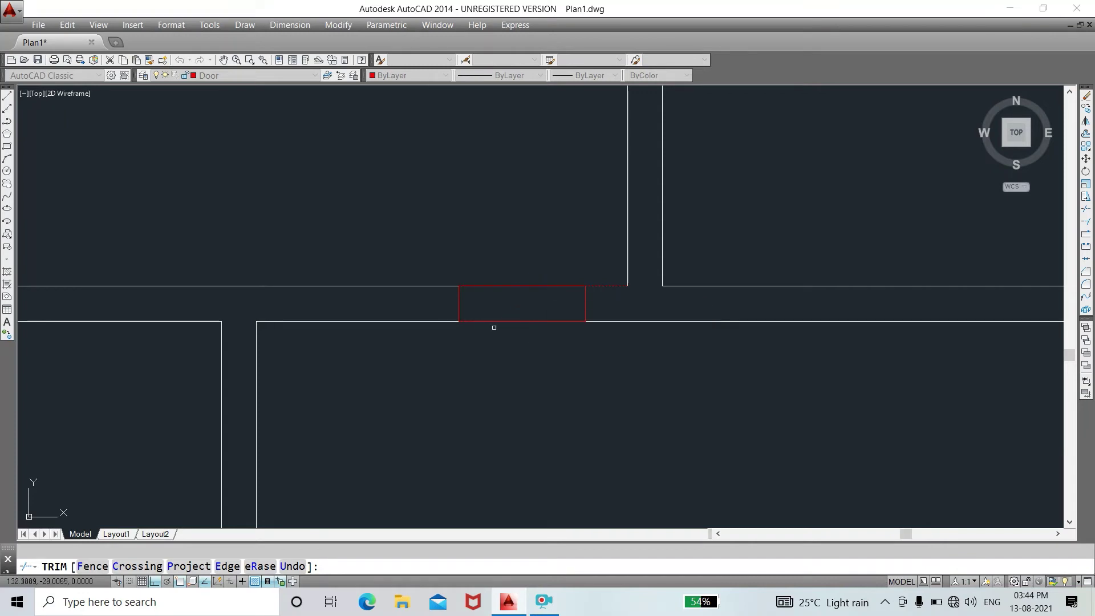
key("Escape")
- Delete the overlapping red lines across the doorway
left_click(508, 292)
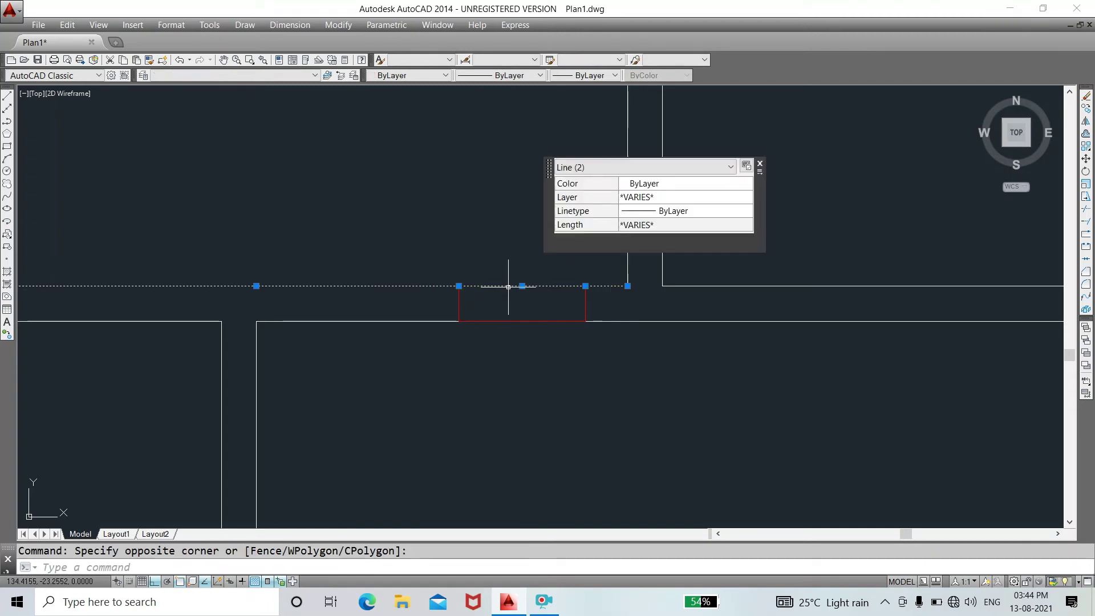
key("Escape")
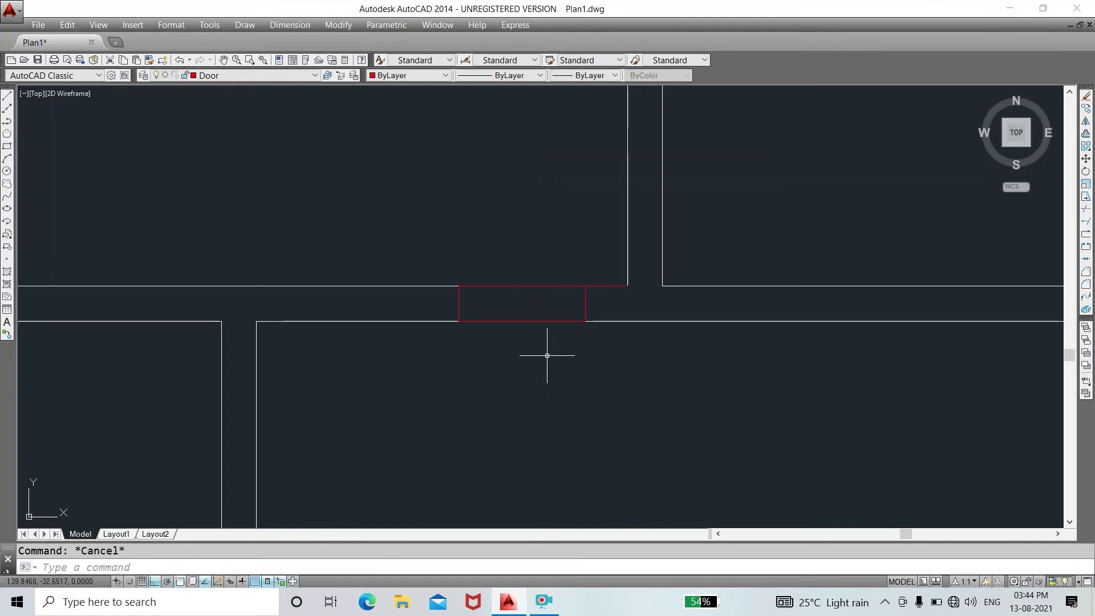
left_click(525, 287)
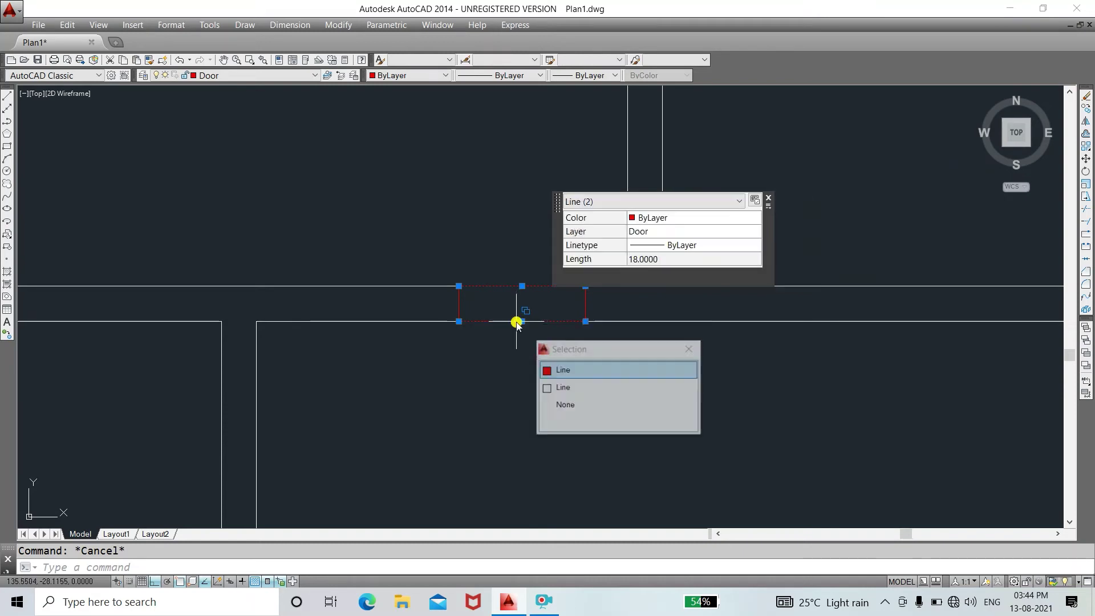
key("Delete")
- Trim the wall lines between the red jambs and delete the leftover short line
type("t")
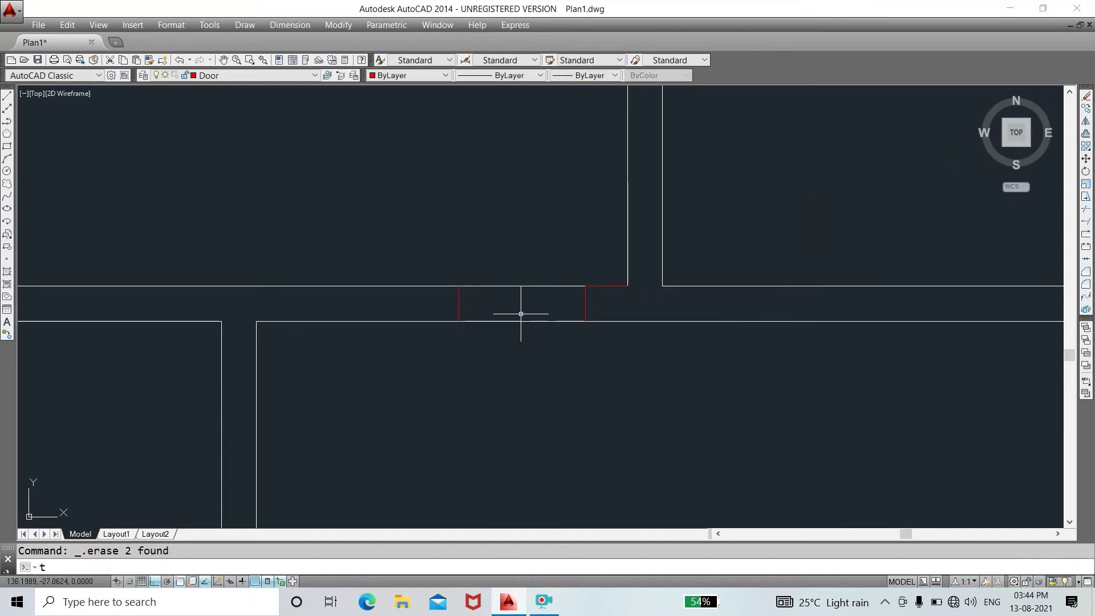
key("Return")
key("Return")
left_click(531, 247)
left_click(513, 338)
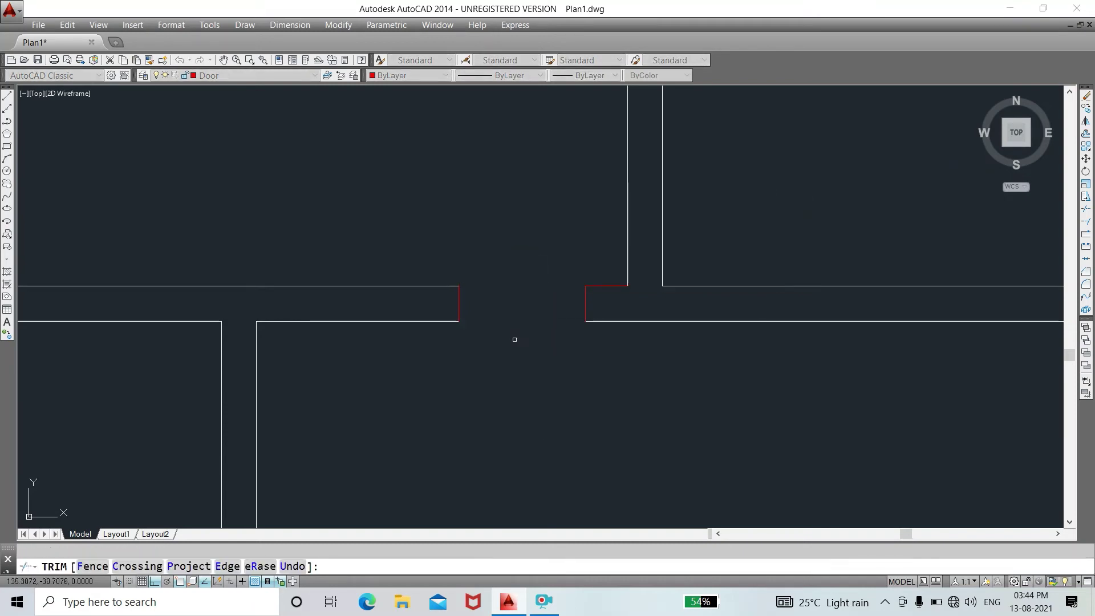
scroll(540, 310, "down", 3)
scroll(569, 317, "up", 2)
key("Escape")
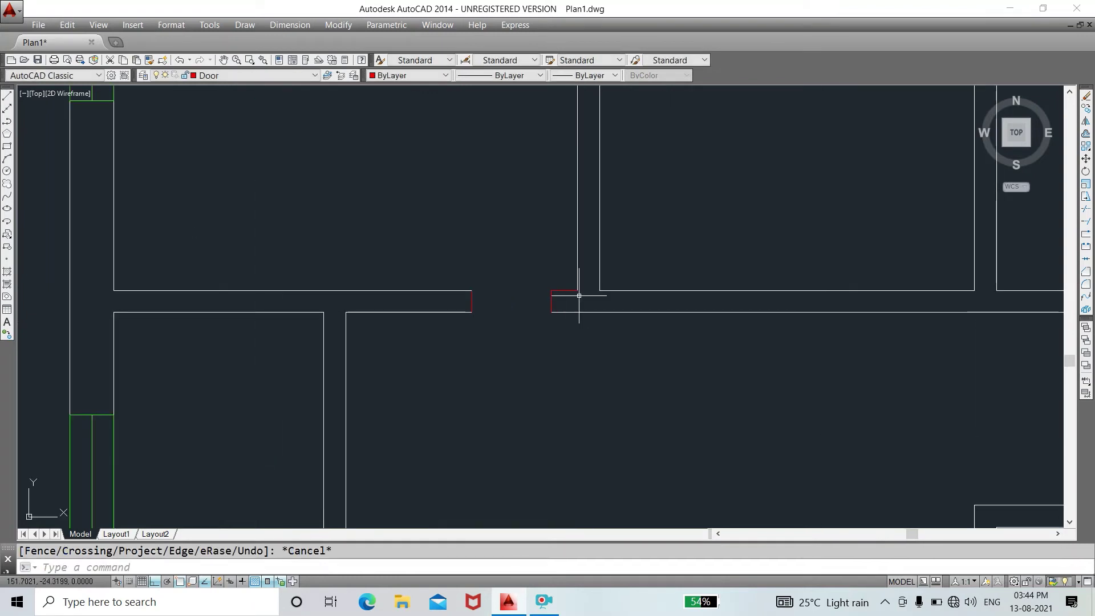
left_click(561, 291)
key("Delete")
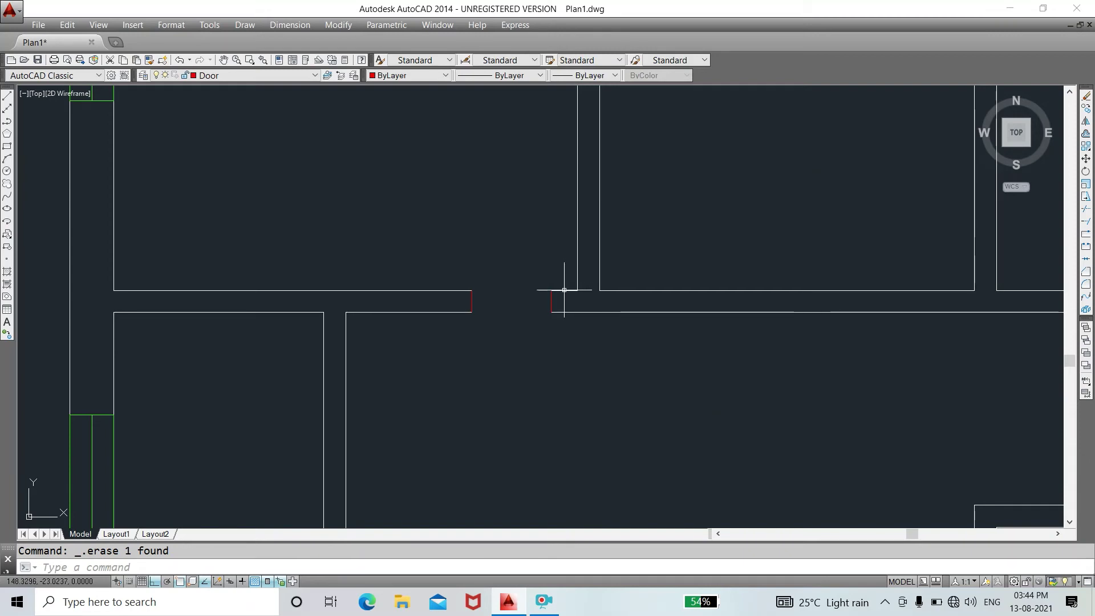
left_click(7, 96)
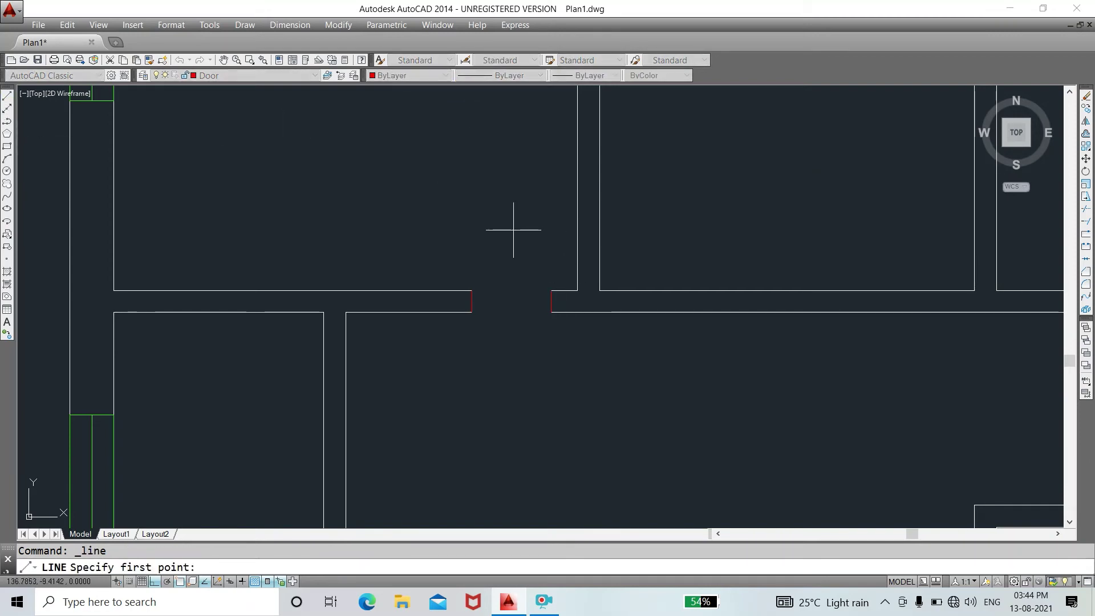
scroll(554, 291, "down", 4)
- Draw the narrow upright red door leaf from the right jamb's endpoint, with its long side and short top
left_click(555, 291)
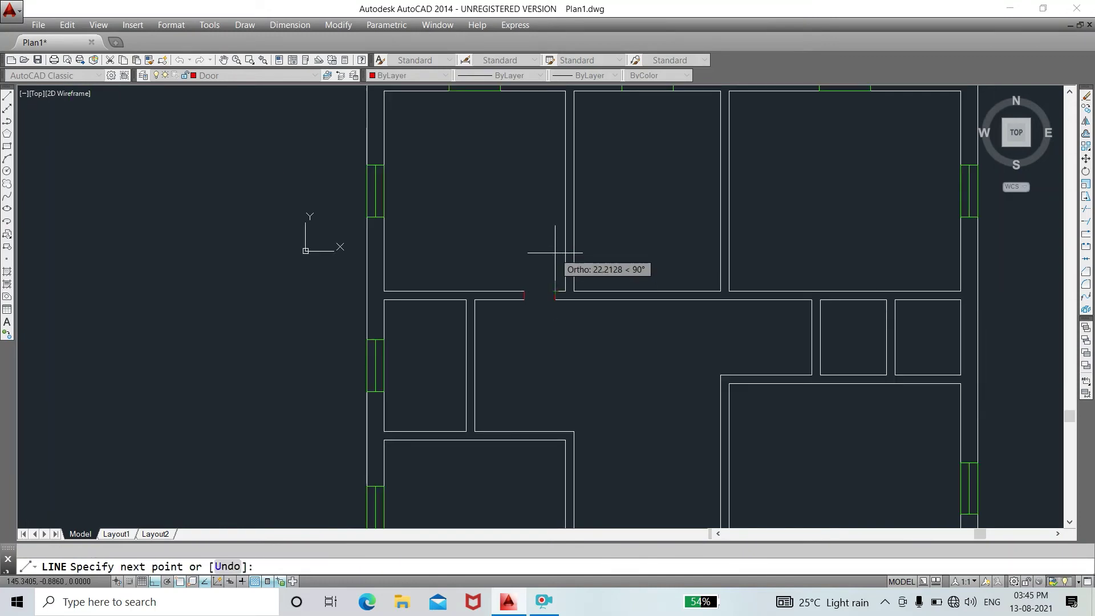
scroll(558, 285, "down", 5)
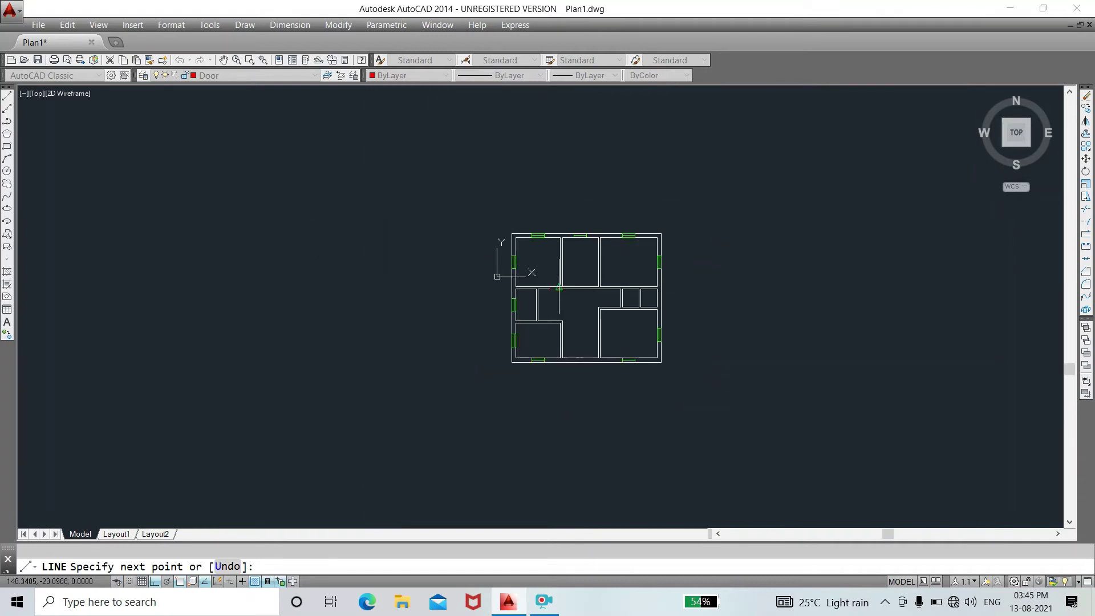
scroll(560, 288, "up", 6)
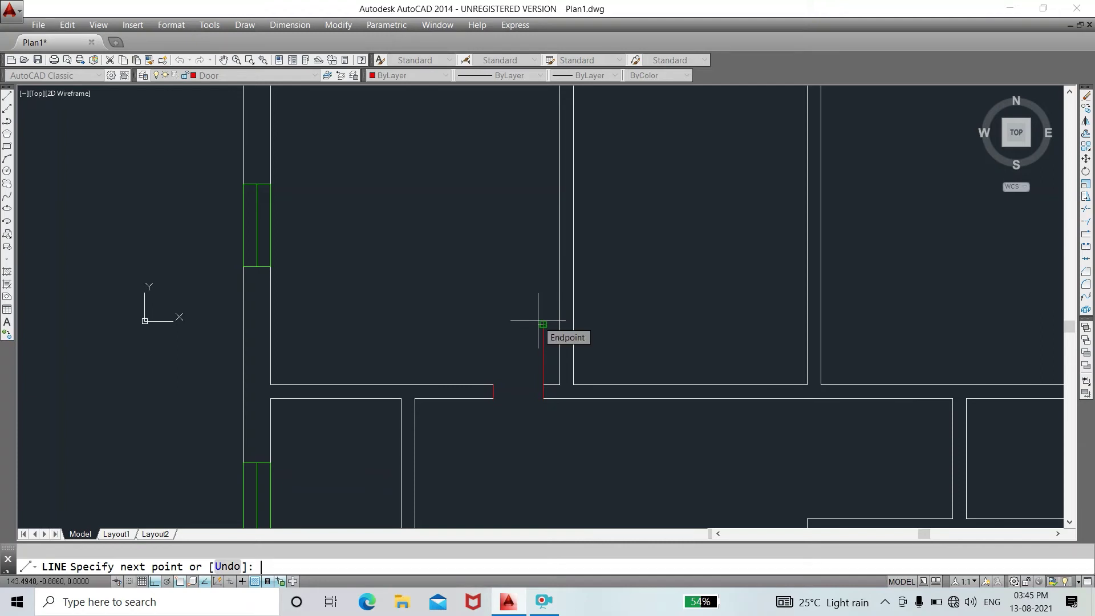
type("2")
key("Return")
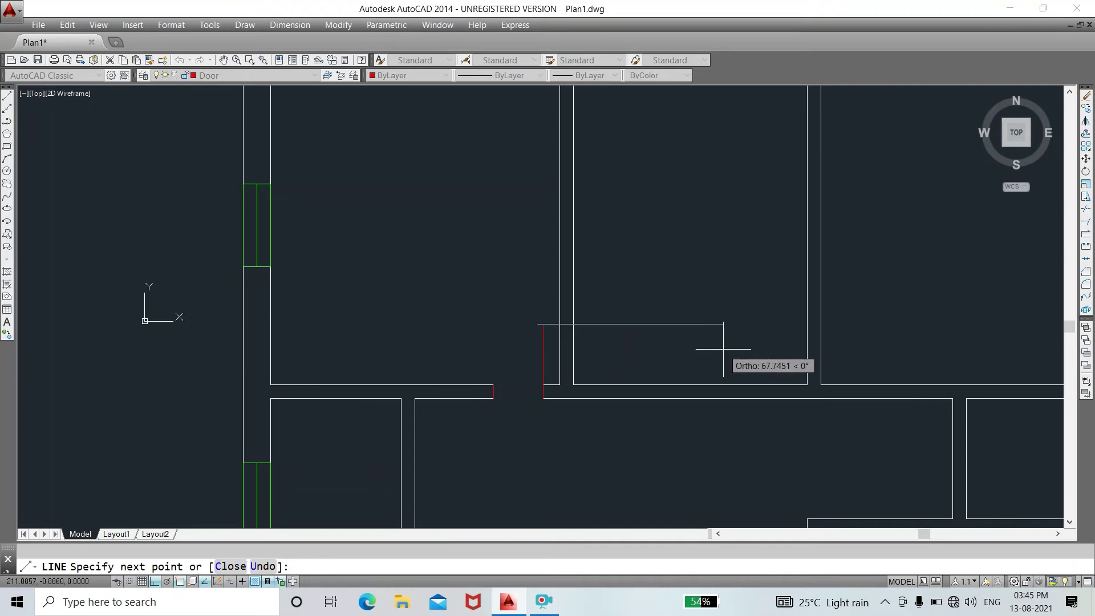
type("4")
key("Return")
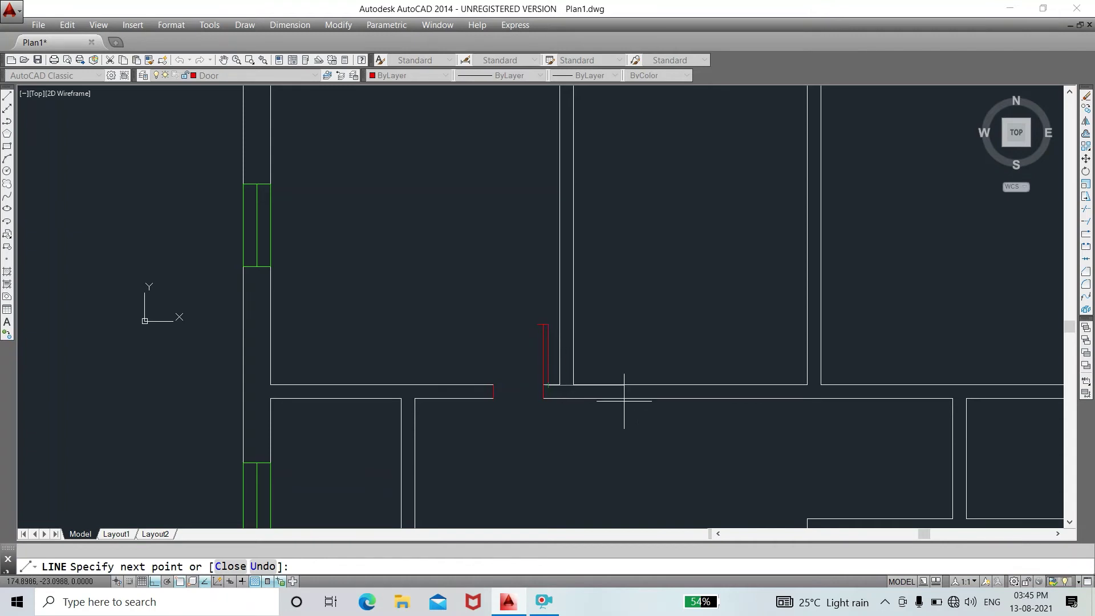
right_click(610, 419)
- Finish the leaf line and try trimming the leaf's top line, then cancel
left_click(640, 427)
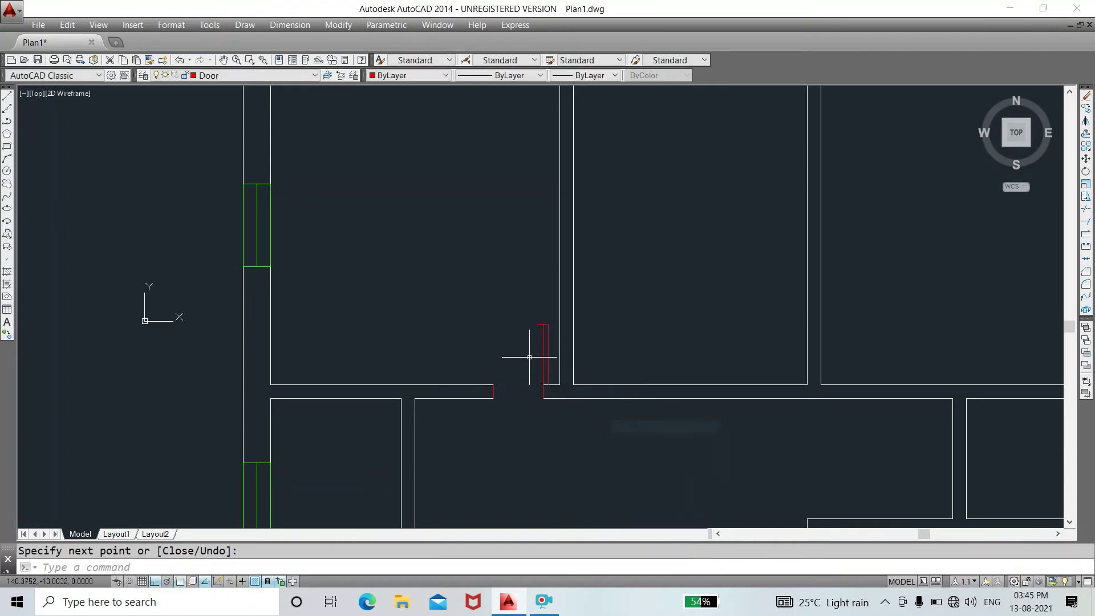
scroll(548, 320, "up", 3)
scroll(564, 347, "up", 2)
type("tr")
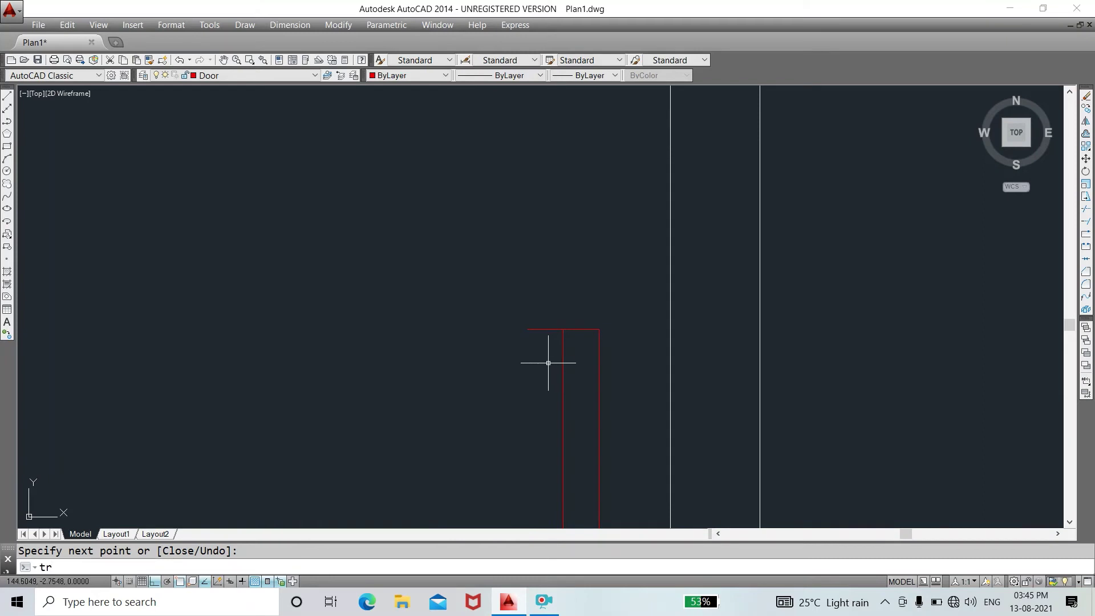
key("Return")
key("Return")
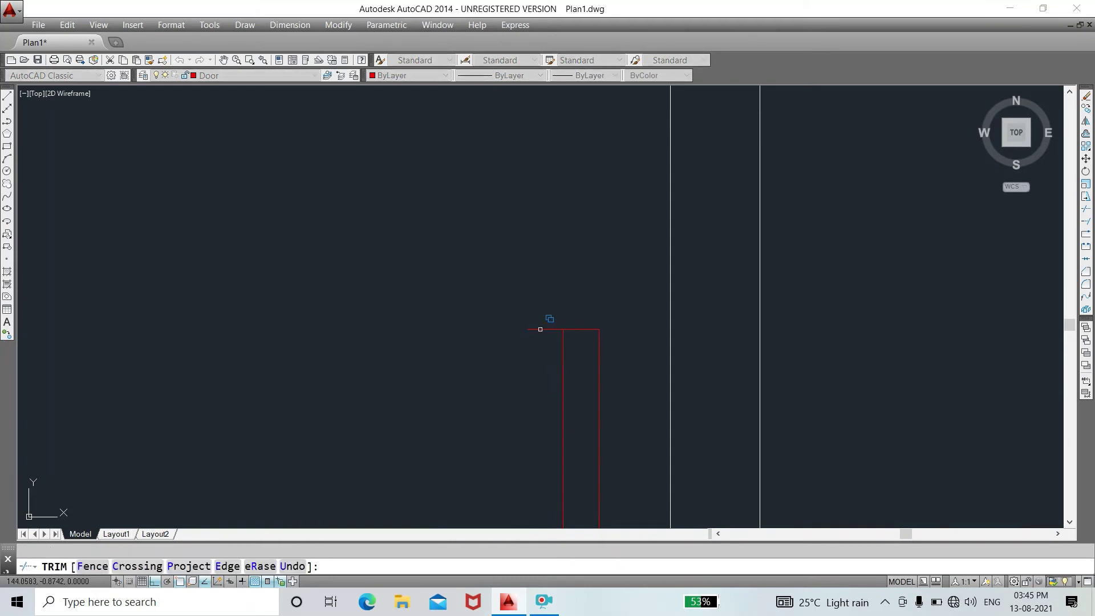
left_click(540, 330)
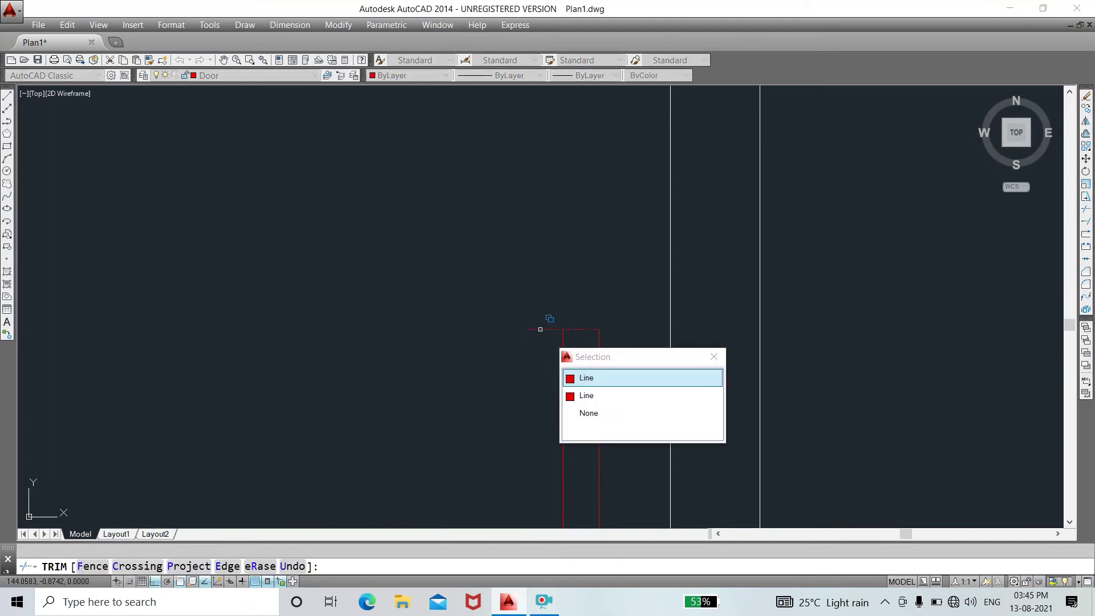
left_click(713, 357)
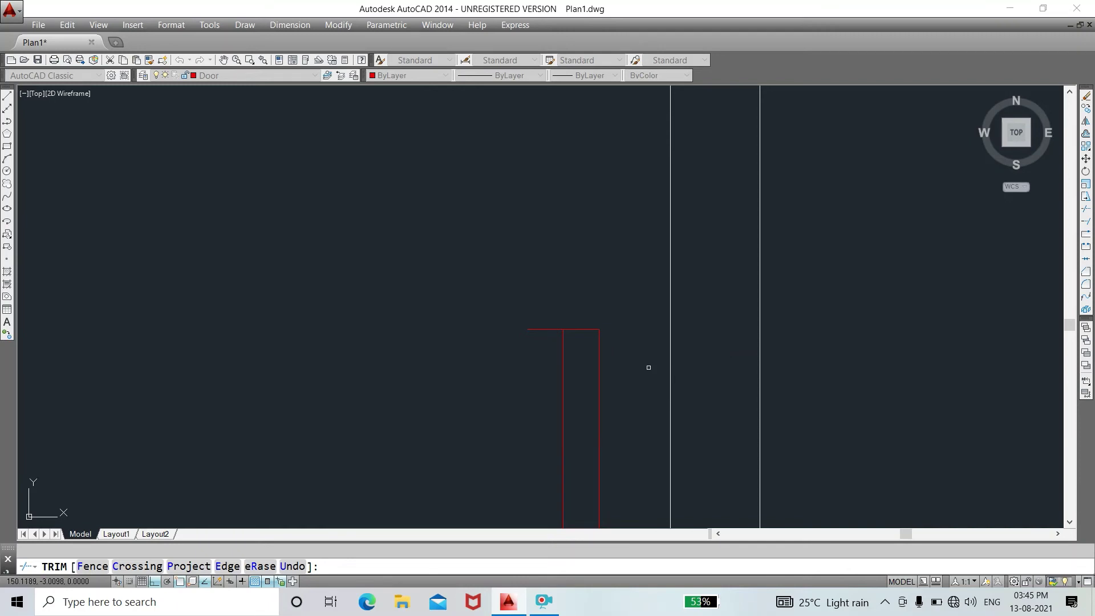
- Select and delete the door leaf's top red line
left_click(534, 331)
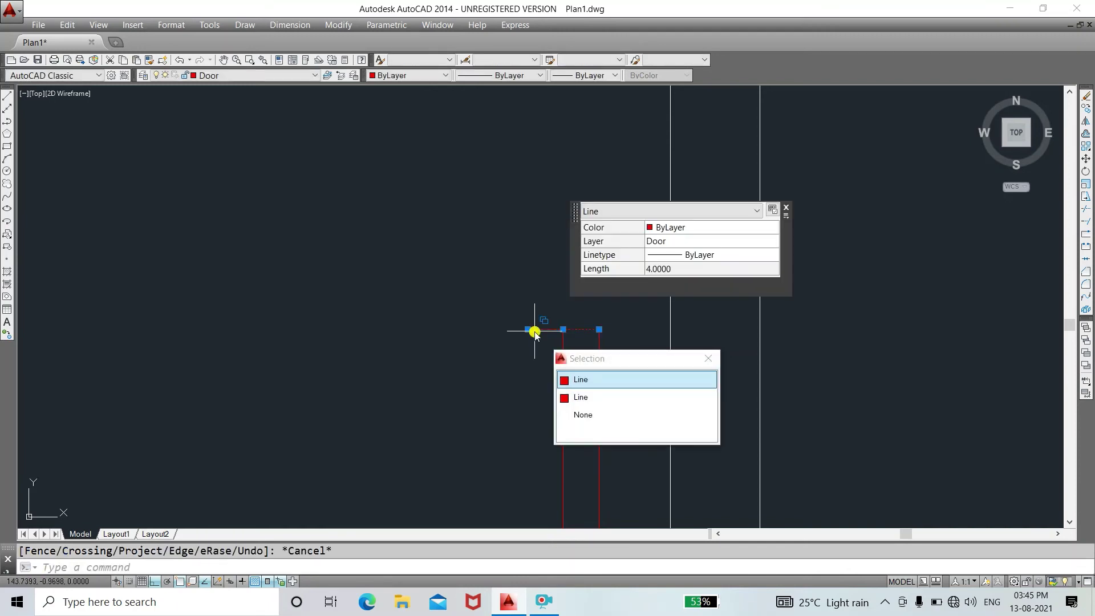
left_click(709, 359)
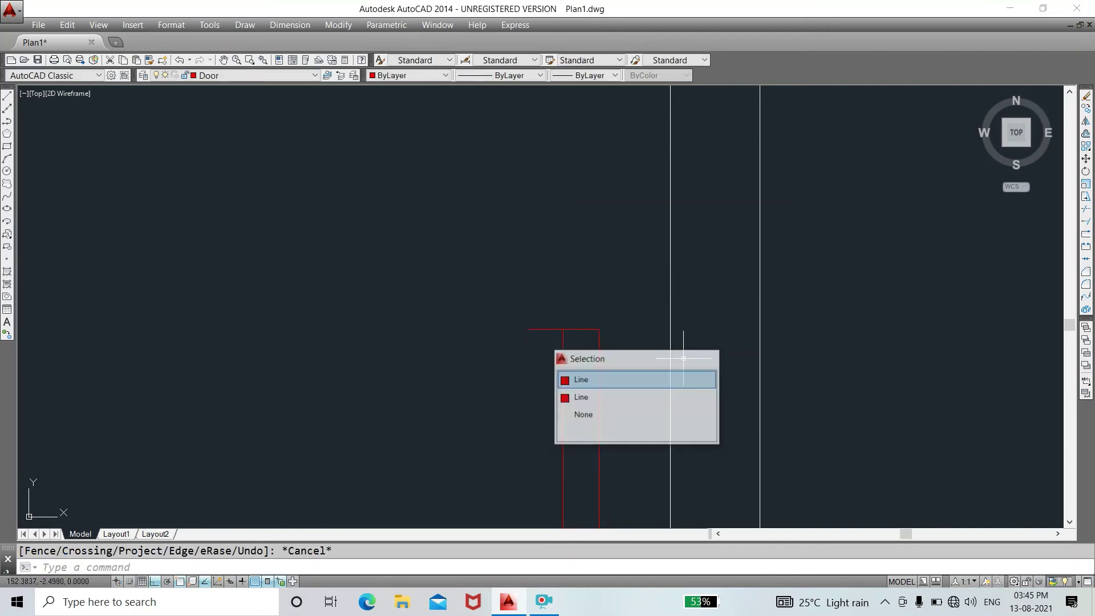
key("Delete")
left_click(545, 328)
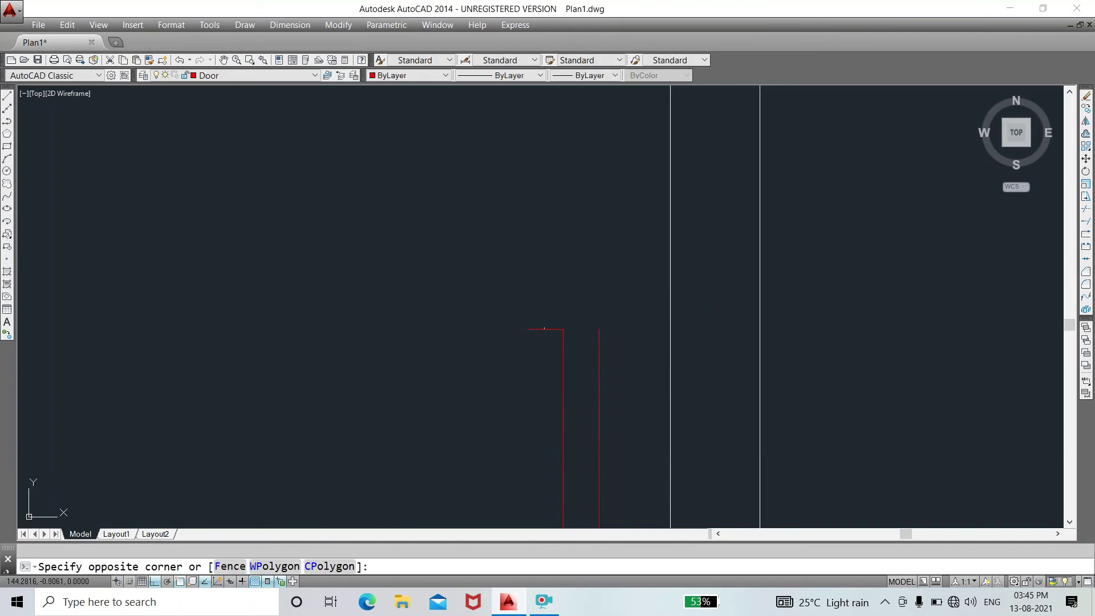
left_click(542, 331)
key("Delete")
- Redraw the leaf's top edge from its top corner
type("l")
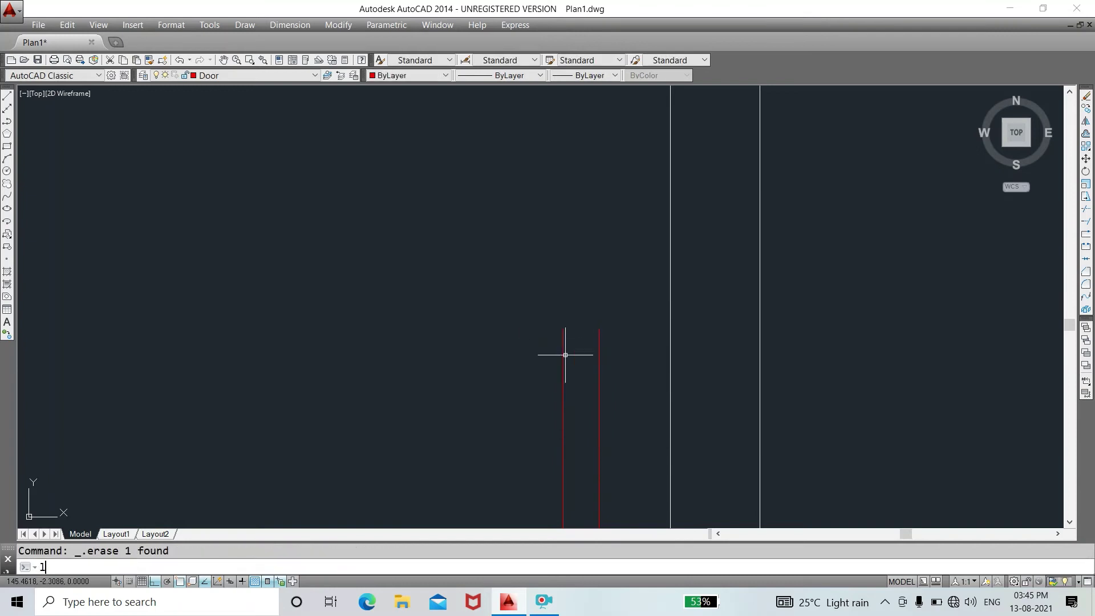
key("Return")
left_click(563, 329)
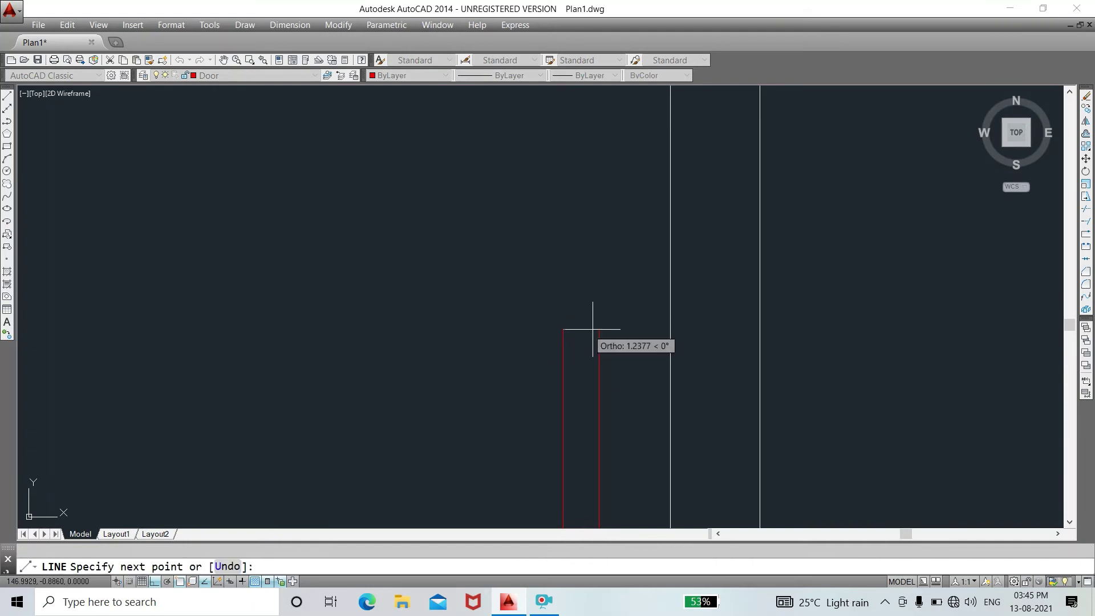
right_click(524, 327)
left_click(562, 335)
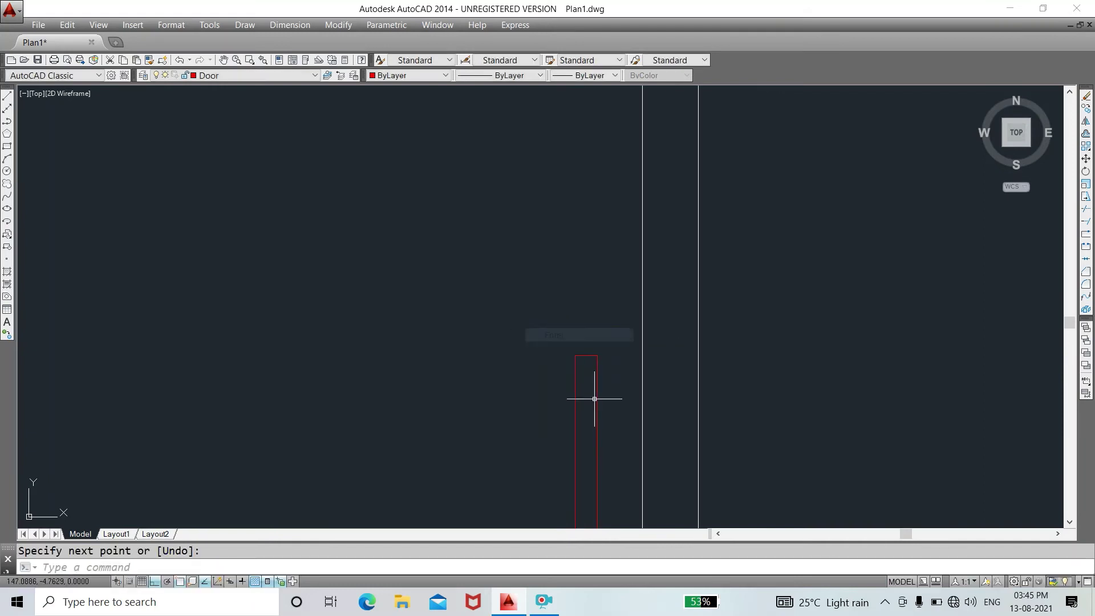
scroll(594, 408, "down", 3)
scroll(562, 331, "up", 2)
scroll(571, 348, "up", 2)
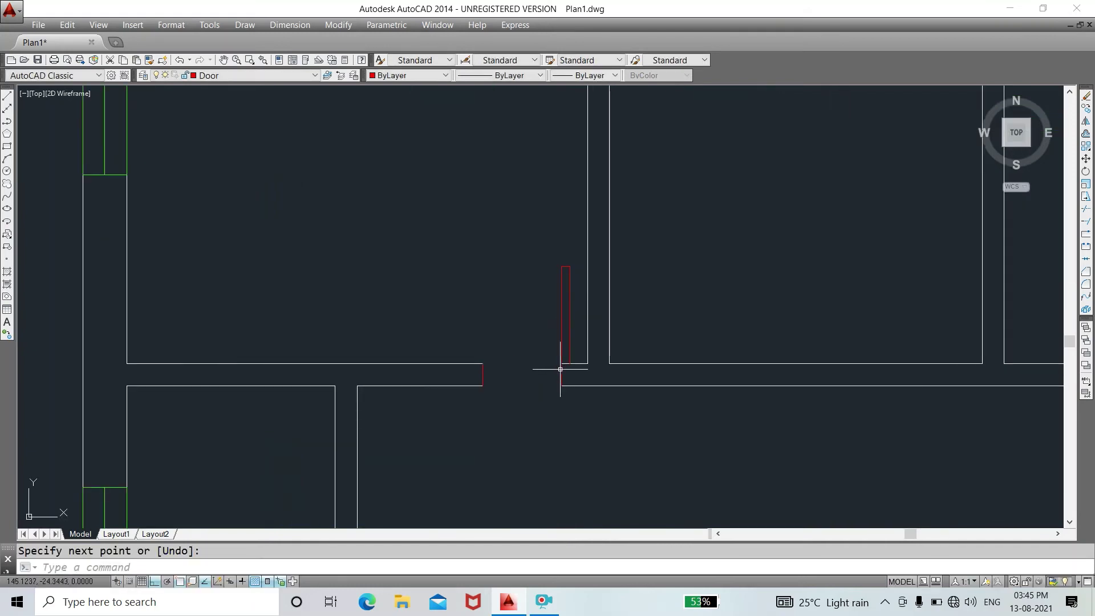
scroll(562, 368, "up", 2)
scroll(568, 362, "up", 2)
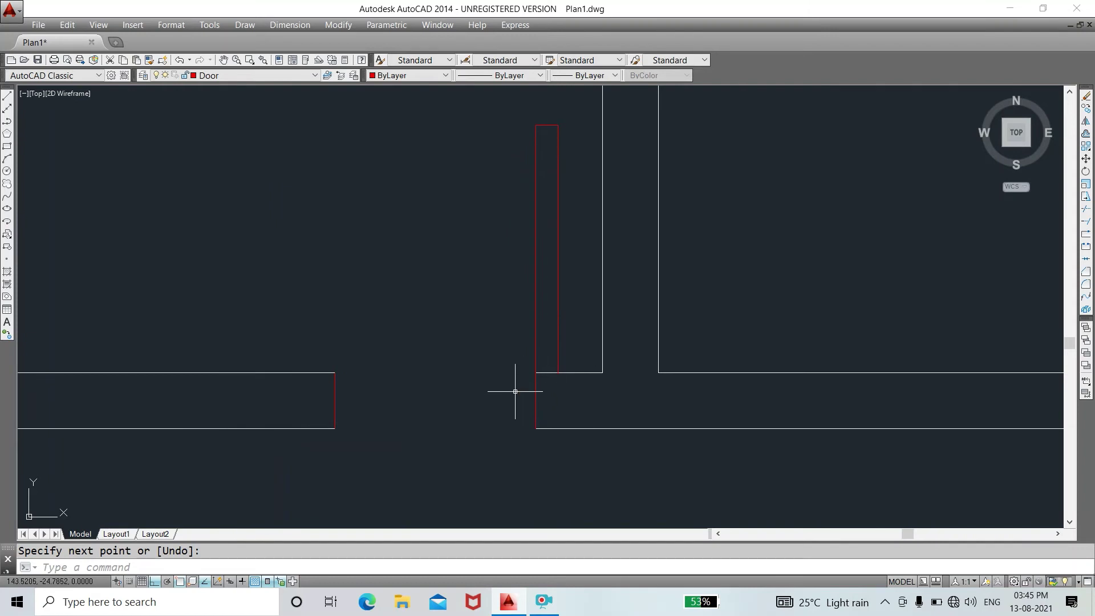
- Draw the leaf's bottom edge to close the door-leaf outline
key("Return")
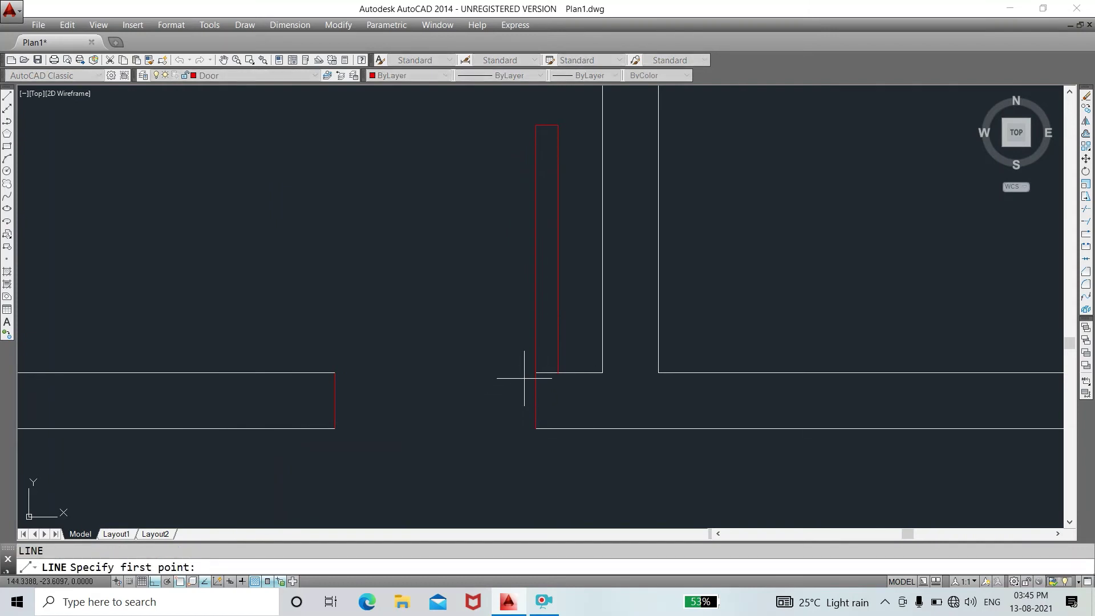
left_click(536, 373)
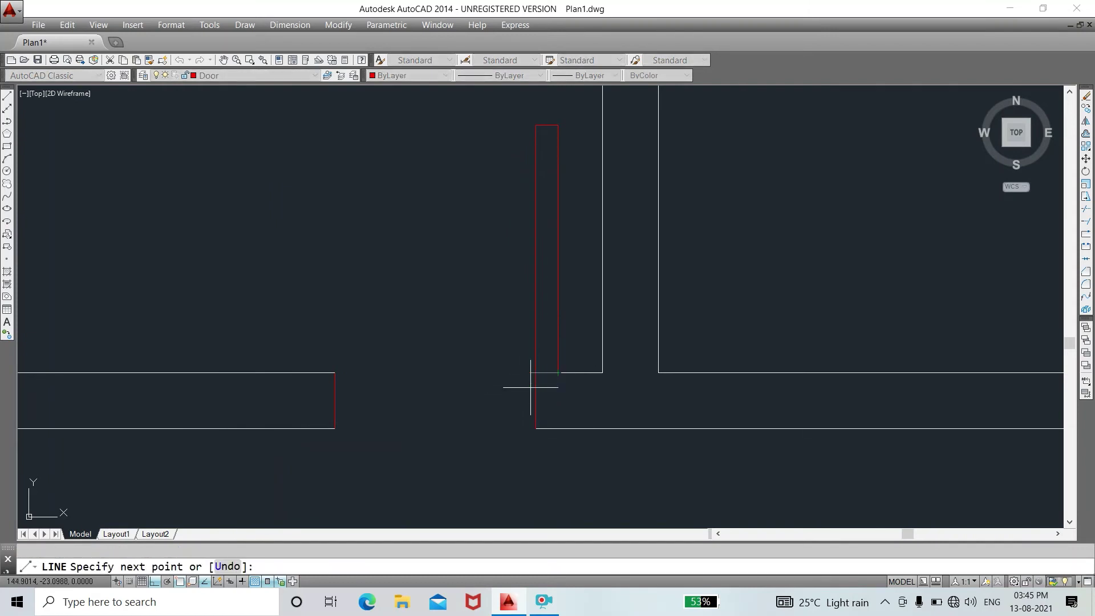
left_click(535, 373)
right_click(454, 377)
left_click(485, 386)
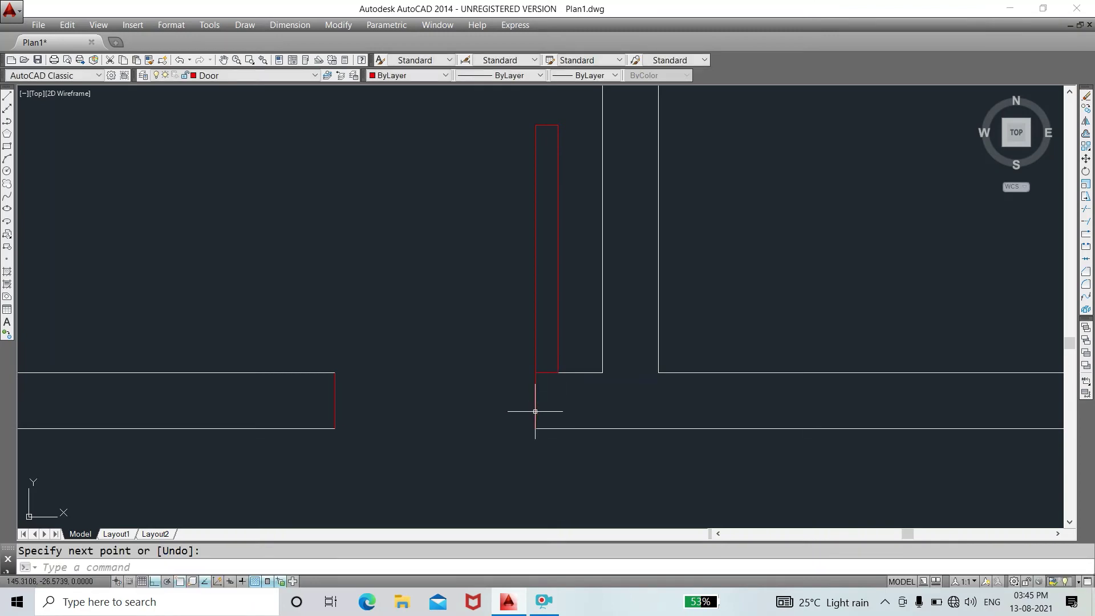
- Try a Start, End, Direction arc from the wall corner, then cancel it
scroll(440, 390, "down", 3)
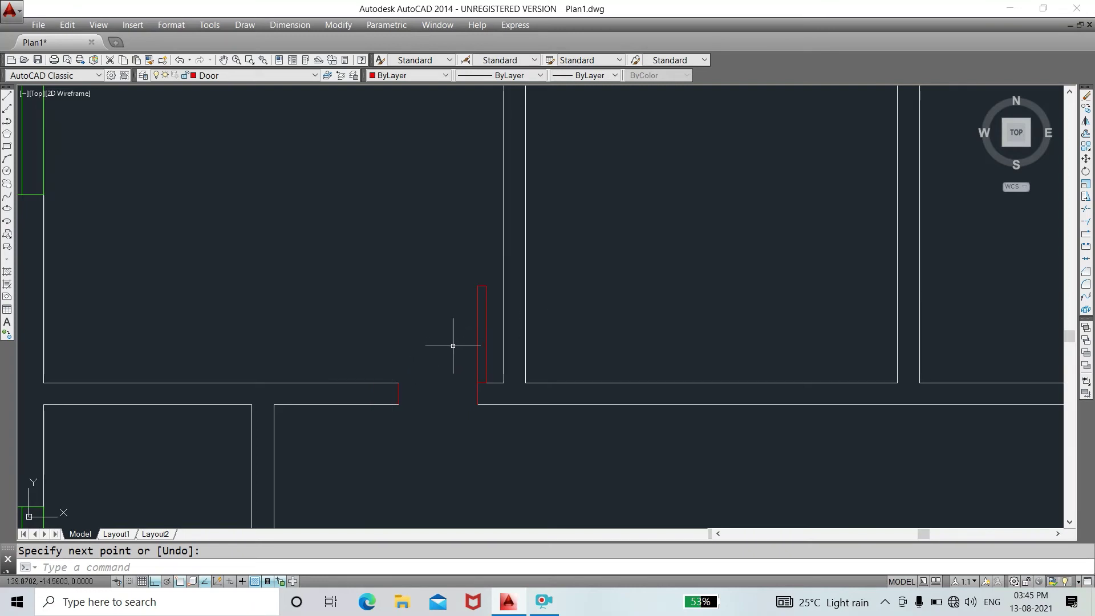
left_click(250, 27)
mouse_move(255, 179)
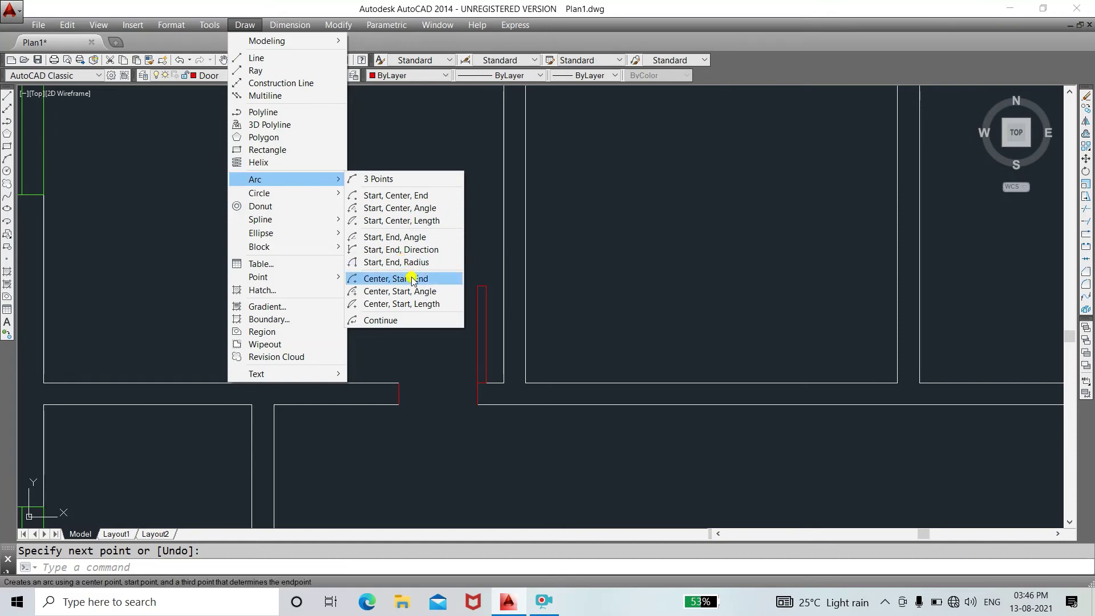
left_click(385, 255)
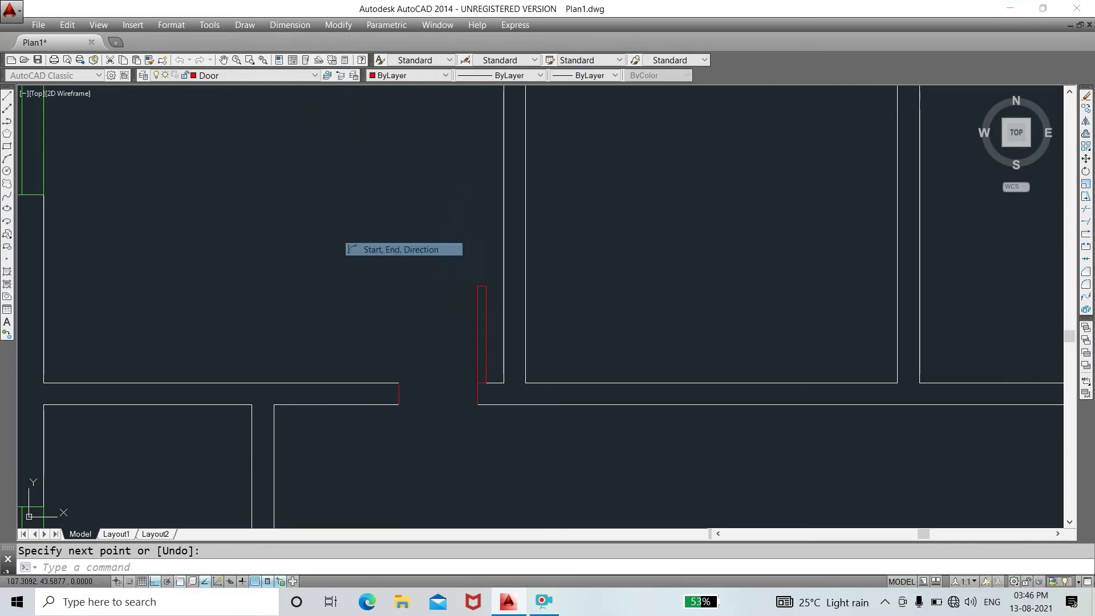
left_click(477, 384)
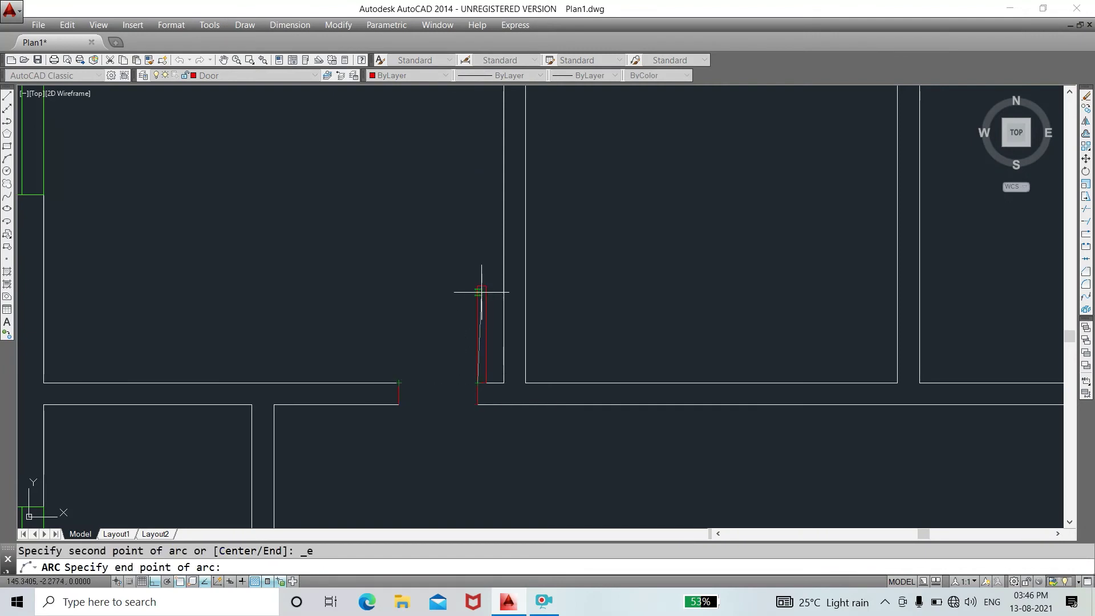
left_click(399, 383)
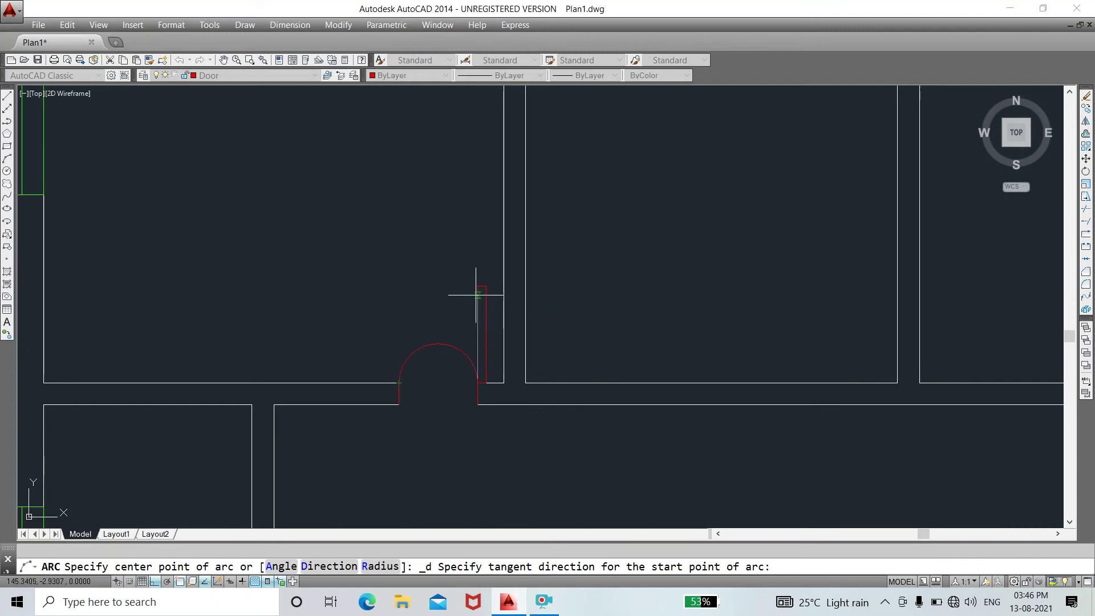
key("Escape")
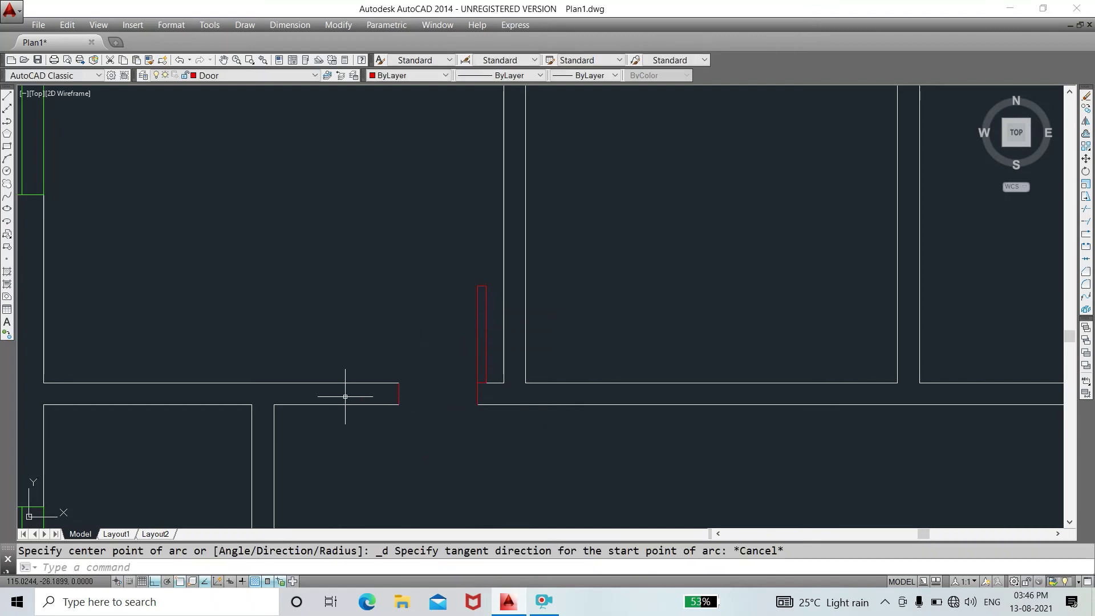
- Draw the red swing arc from the left jamb to the top of the door leaf
right_click(346, 311)
left_click(388, 327)
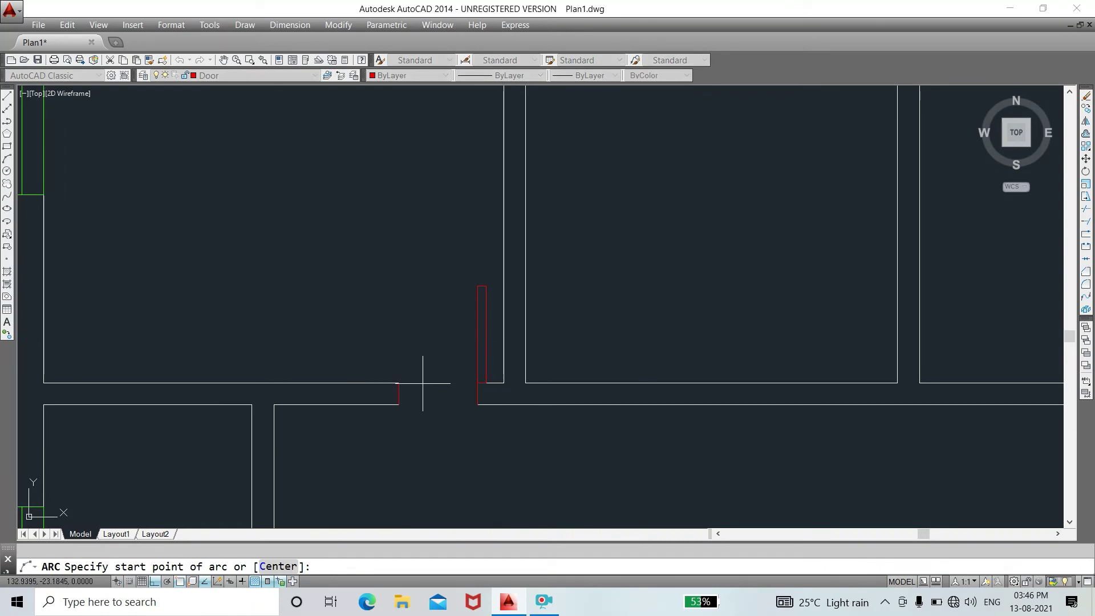
left_click(400, 383)
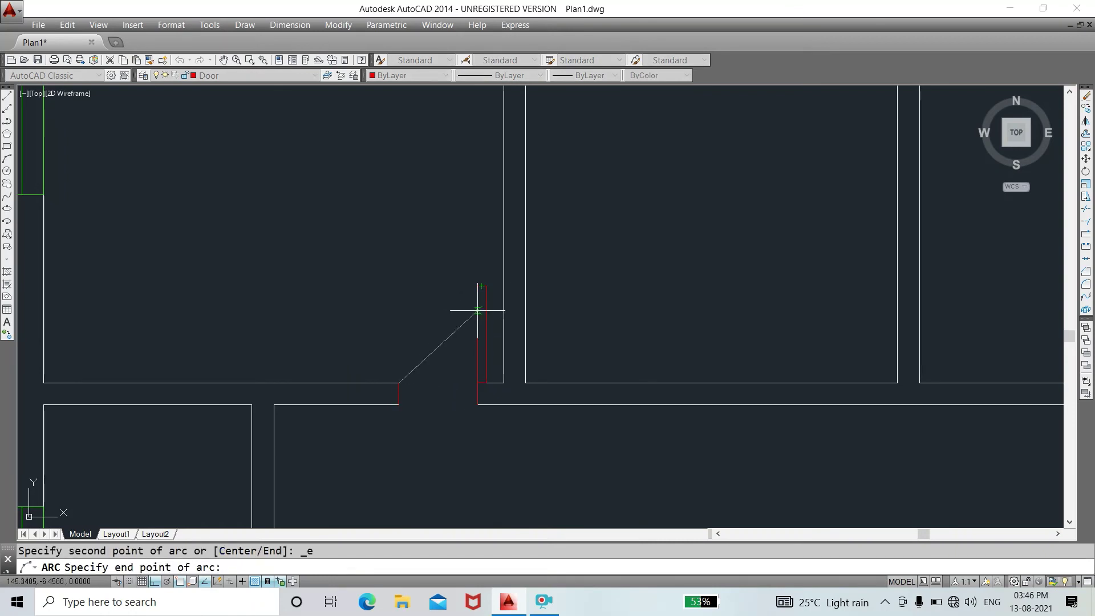
left_click(478, 285)
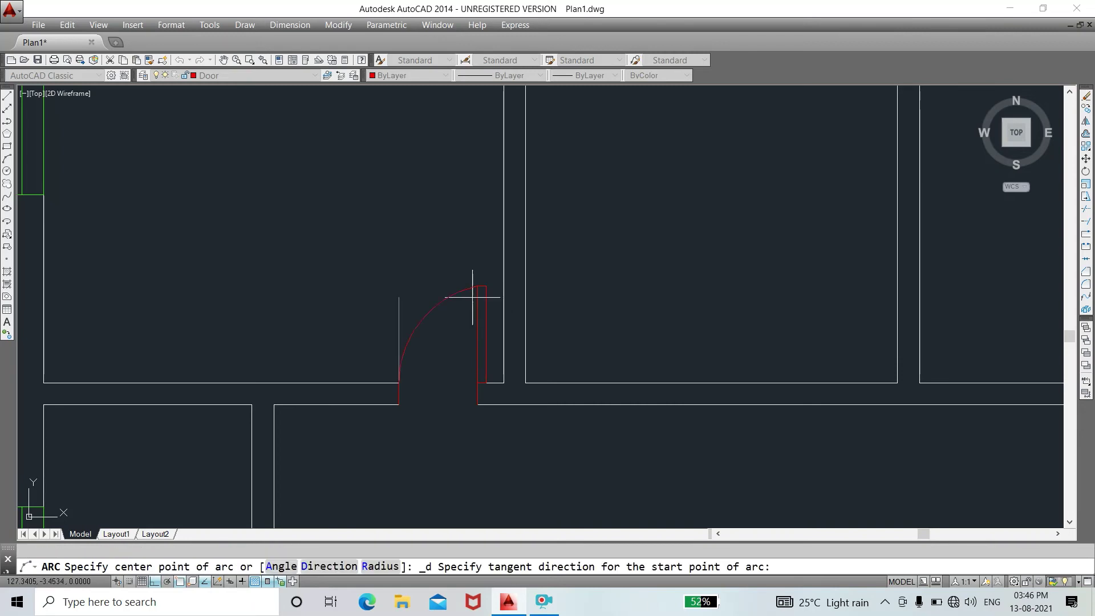
left_click(378, 318)
scroll(435, 367, "down", 4)
scroll(461, 385, "down", 2)
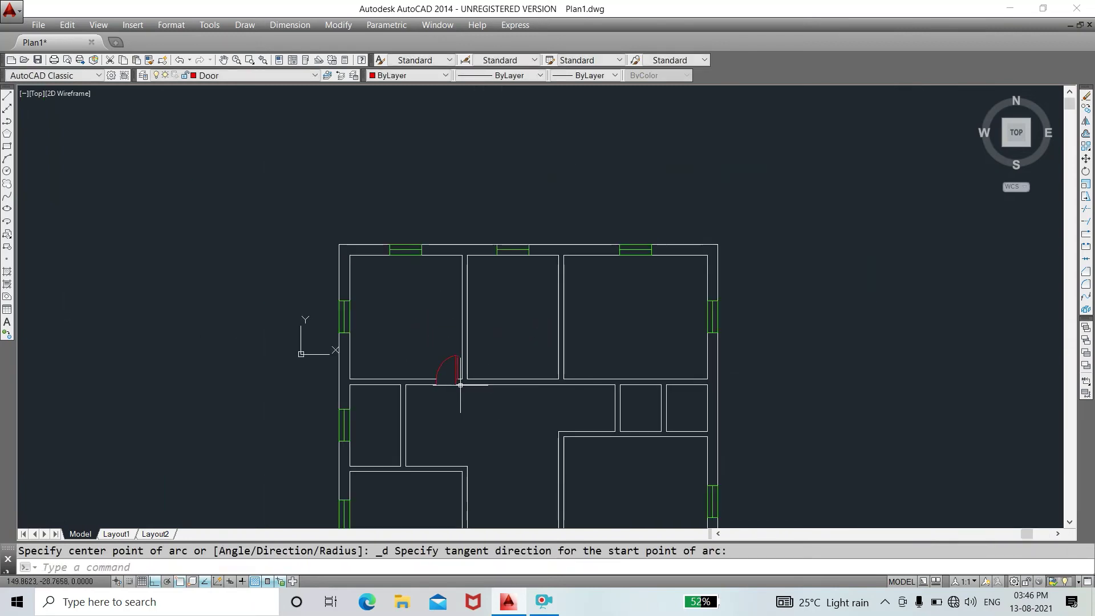
scroll(461, 397, "down", 3)
scroll(463, 397, "up", 3)
- Start COPY and select the door leaf, swing arc and jamb lines
scroll(464, 396, "up", 4)
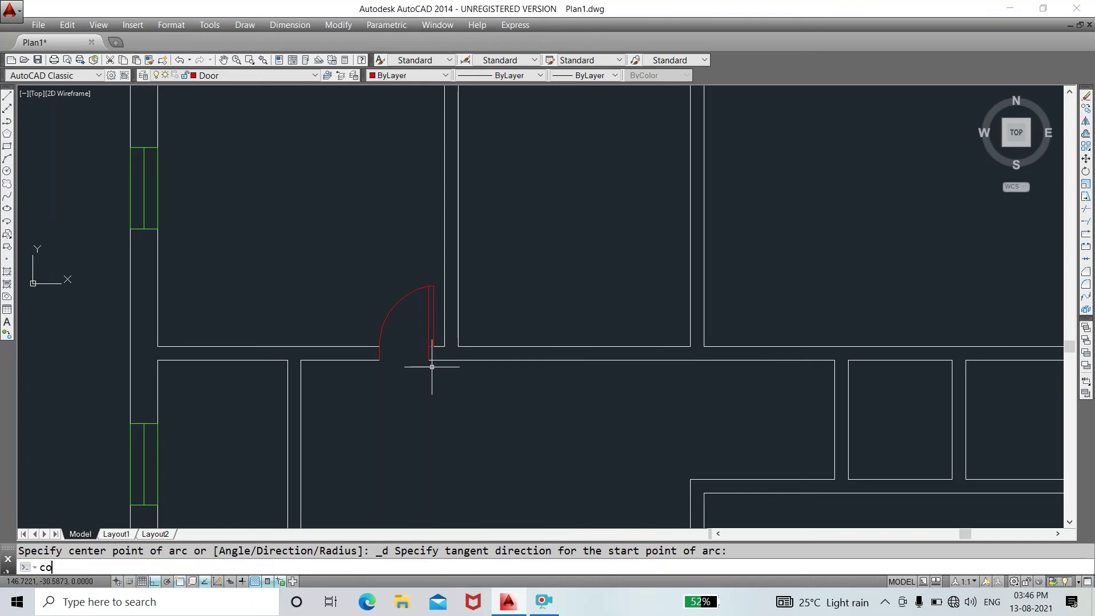
key("Return")
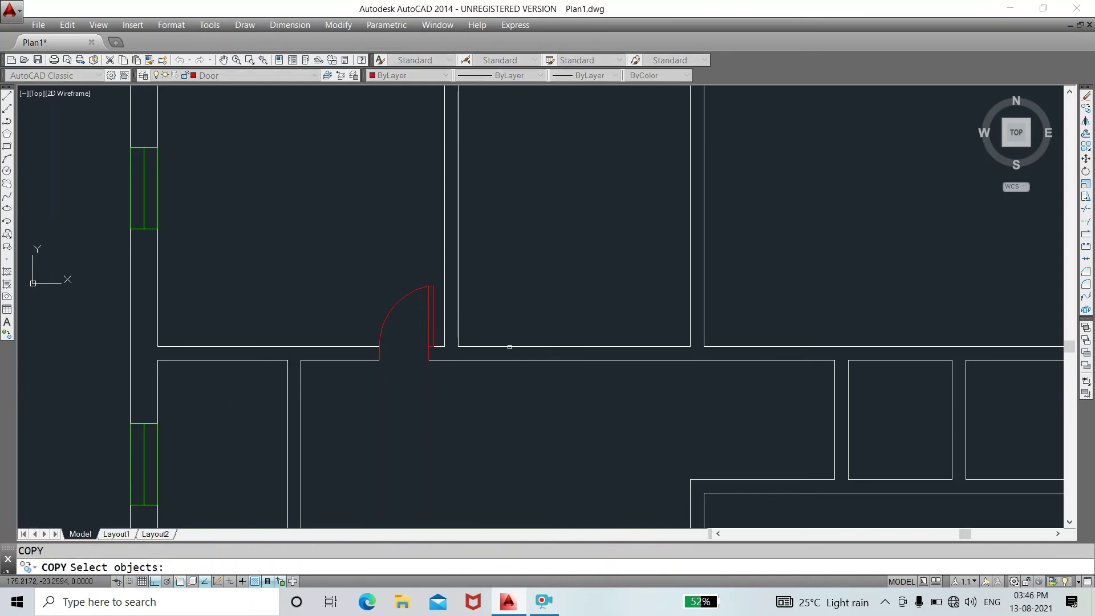
left_click(429, 298)
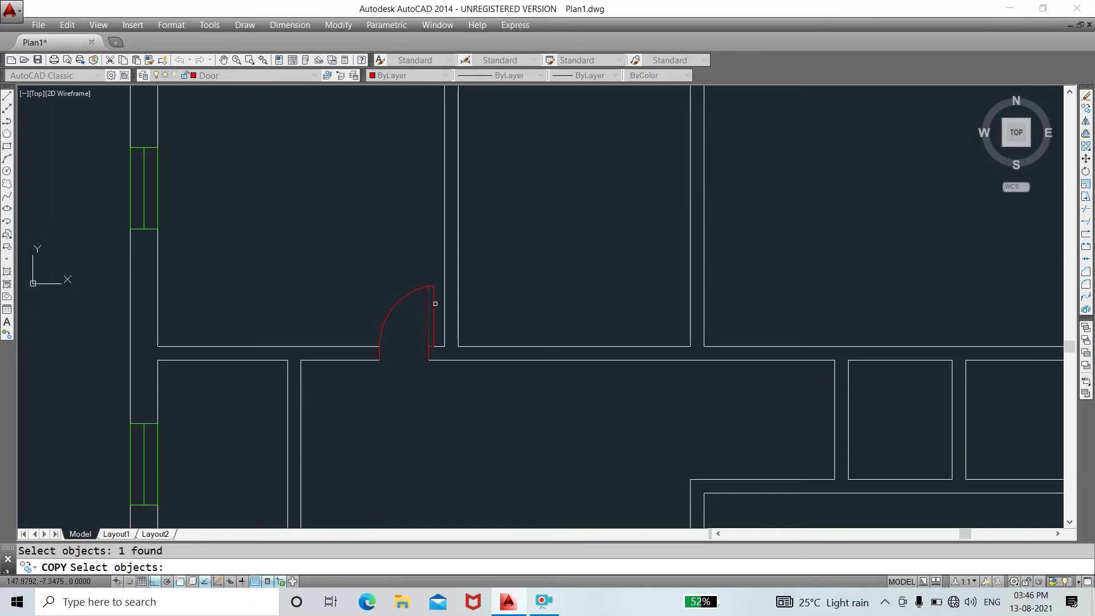
left_click(435, 304)
left_click(412, 275)
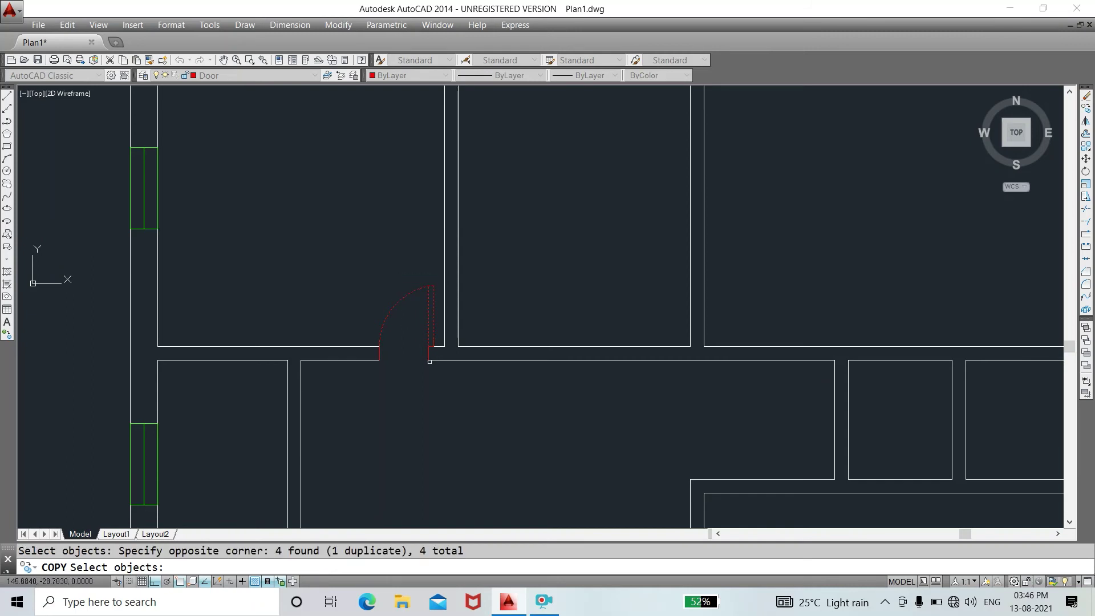
left_click(427, 354)
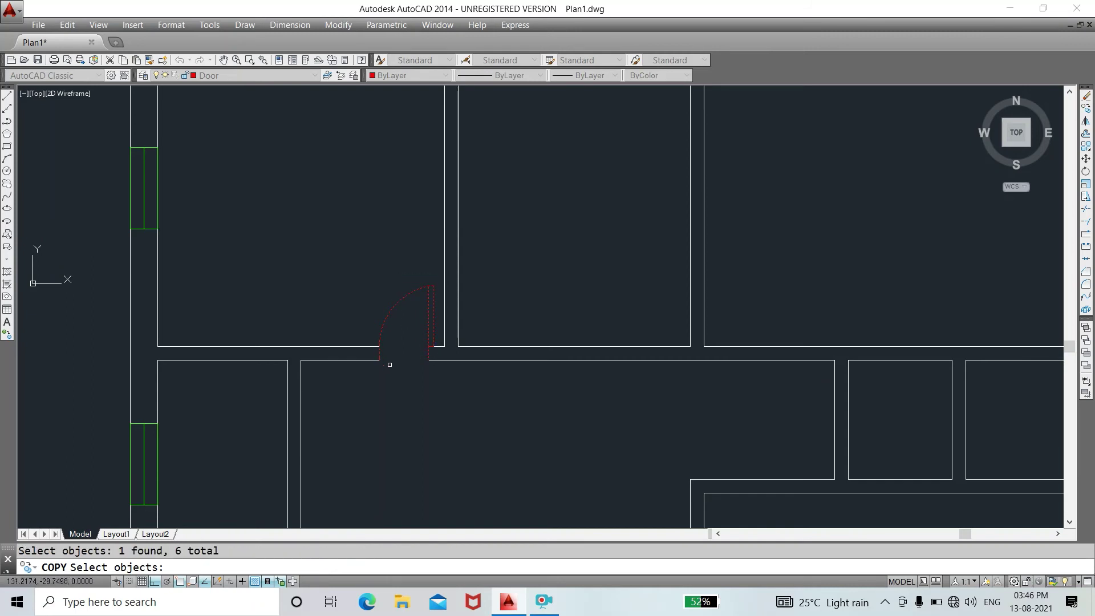
scroll(428, 350, "up", 5)
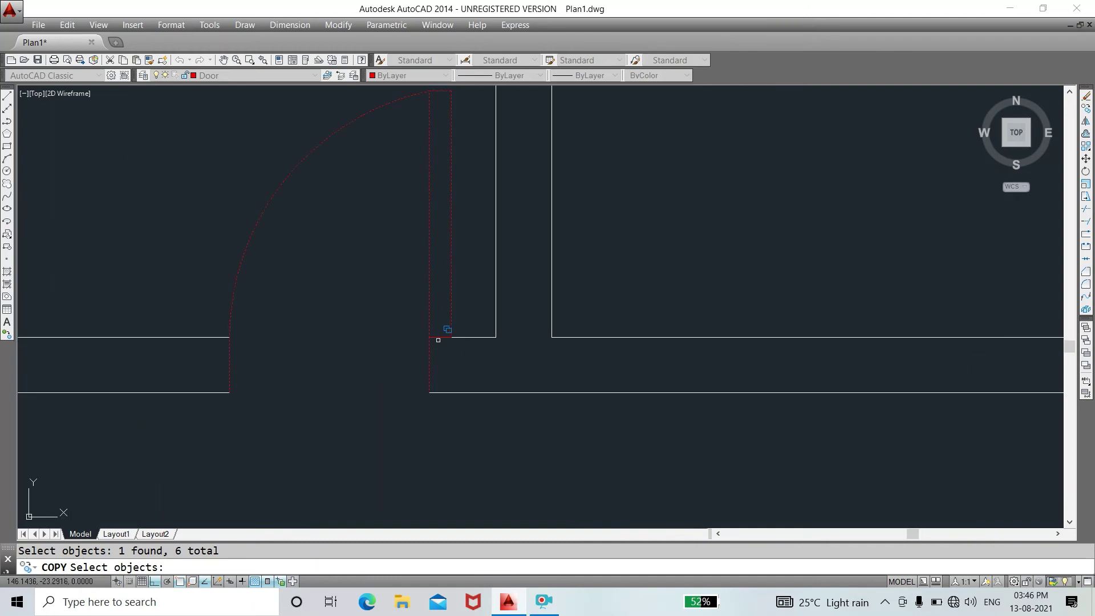
left_click(438, 338)
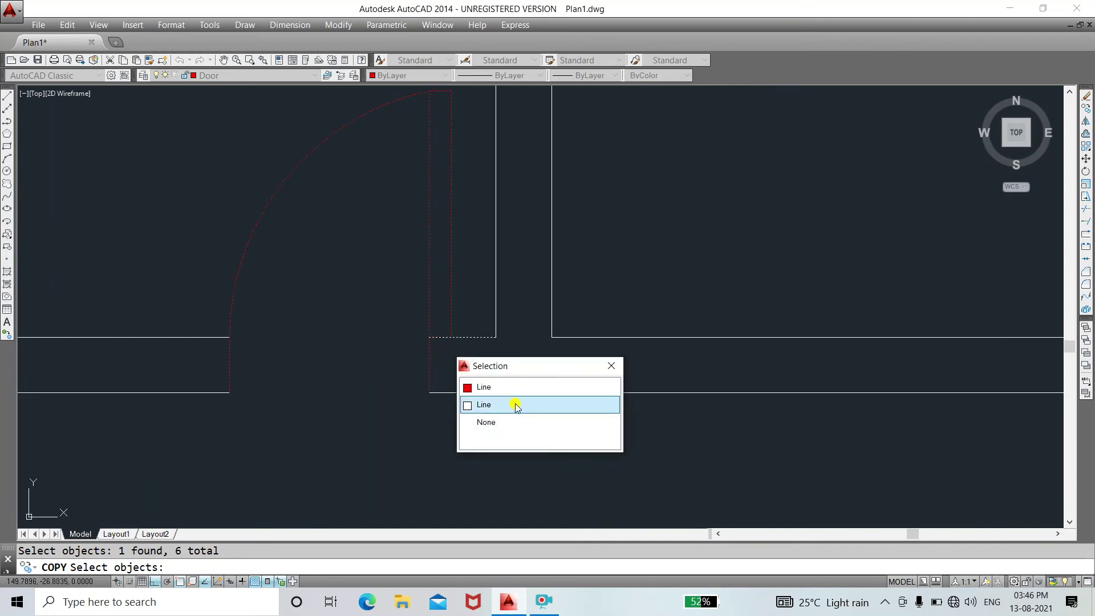
left_click(516, 384)
key("Return")
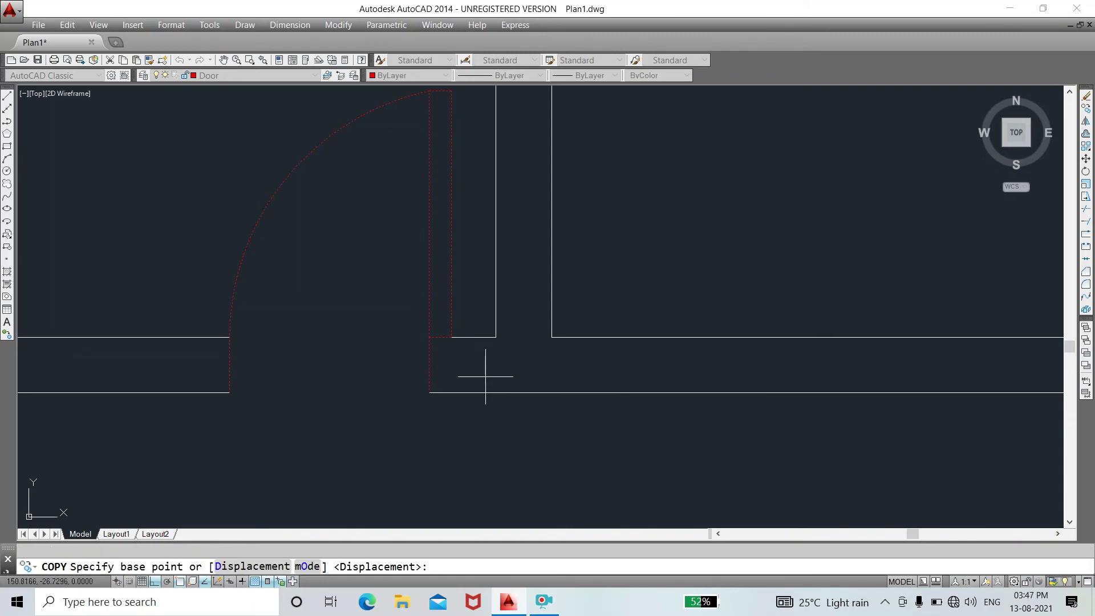
scroll(444, 375, "down", 3)
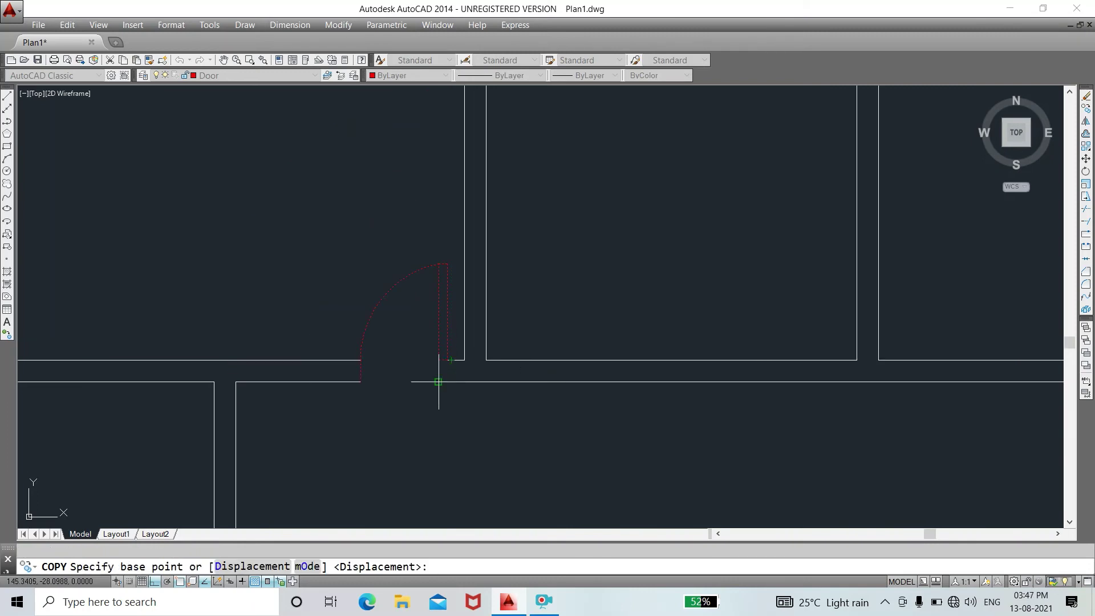
- Place seven door copies above the floor plan from the door-corner base point, with Ortho off
left_click(438, 381)
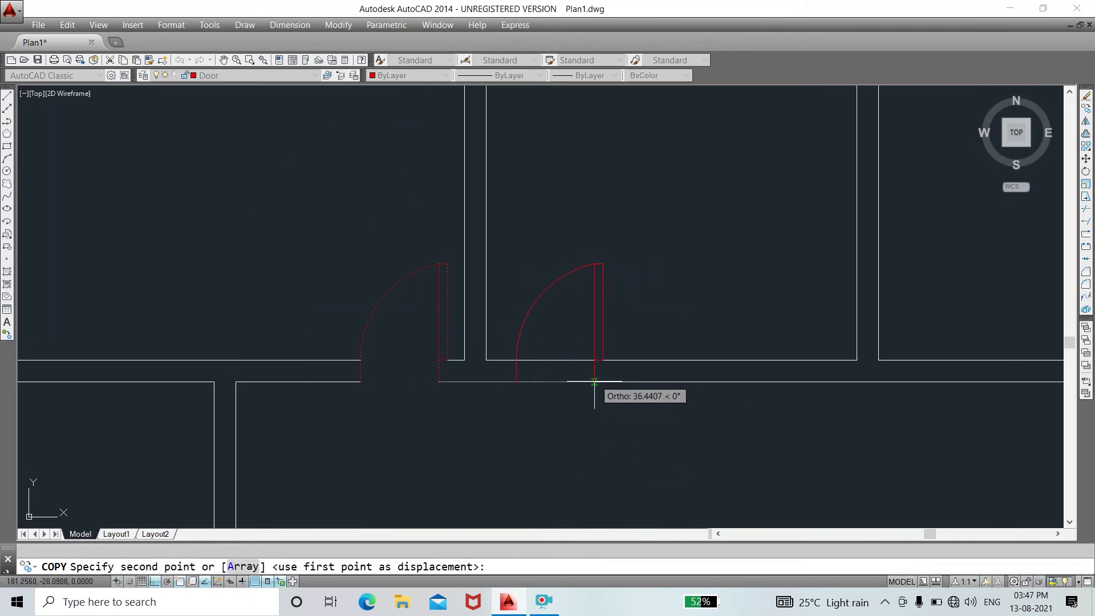
left_click(155, 582)
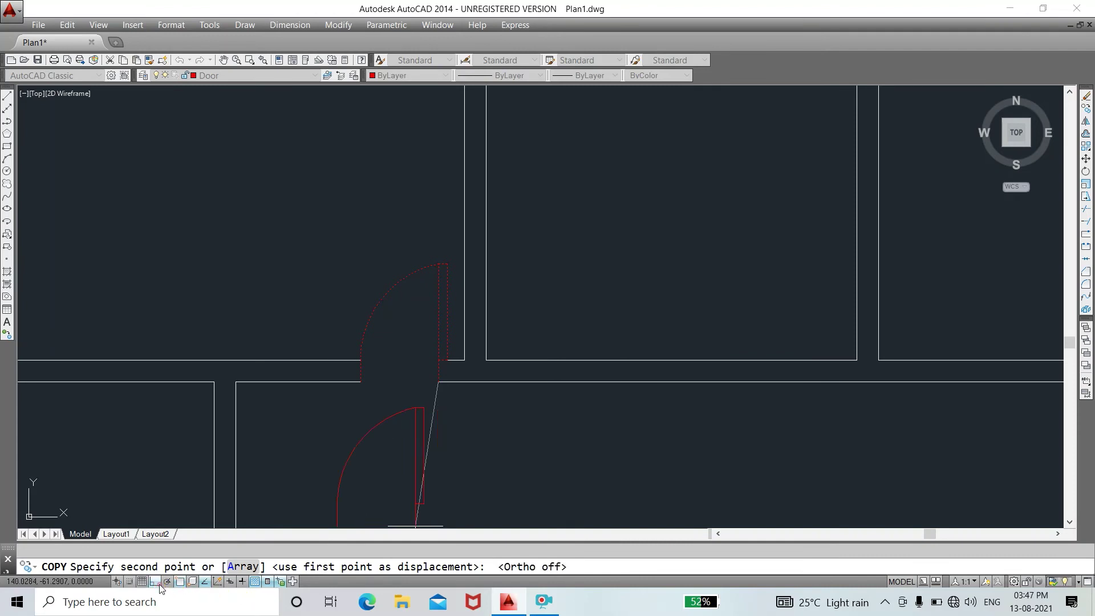
scroll(577, 380, "down", 3)
scroll(577, 380, "down", 1)
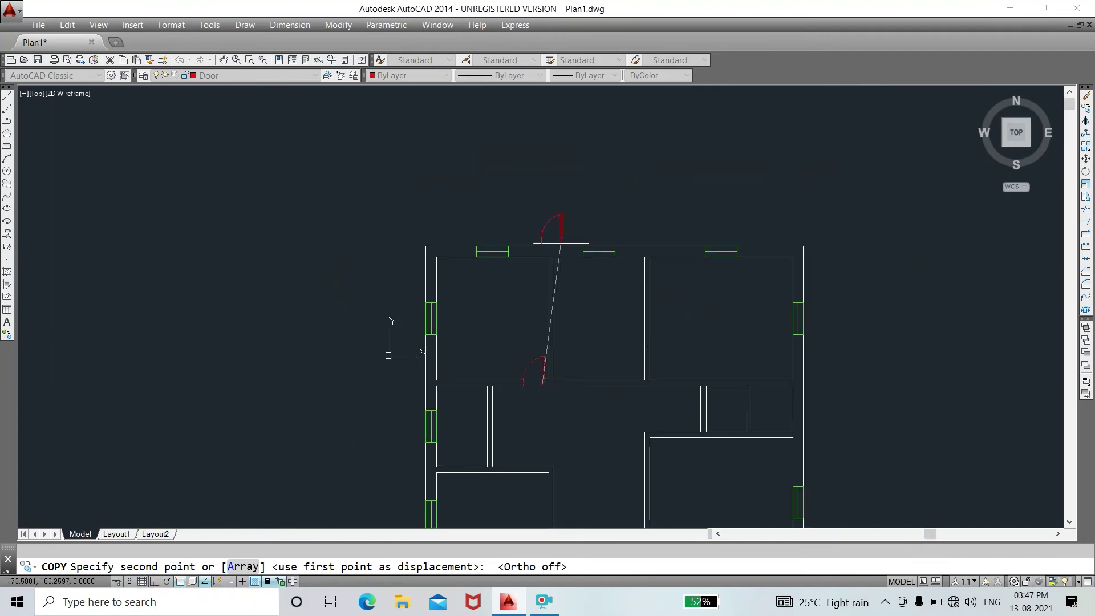
left_click(485, 178)
left_click(535, 185)
left_click(600, 188)
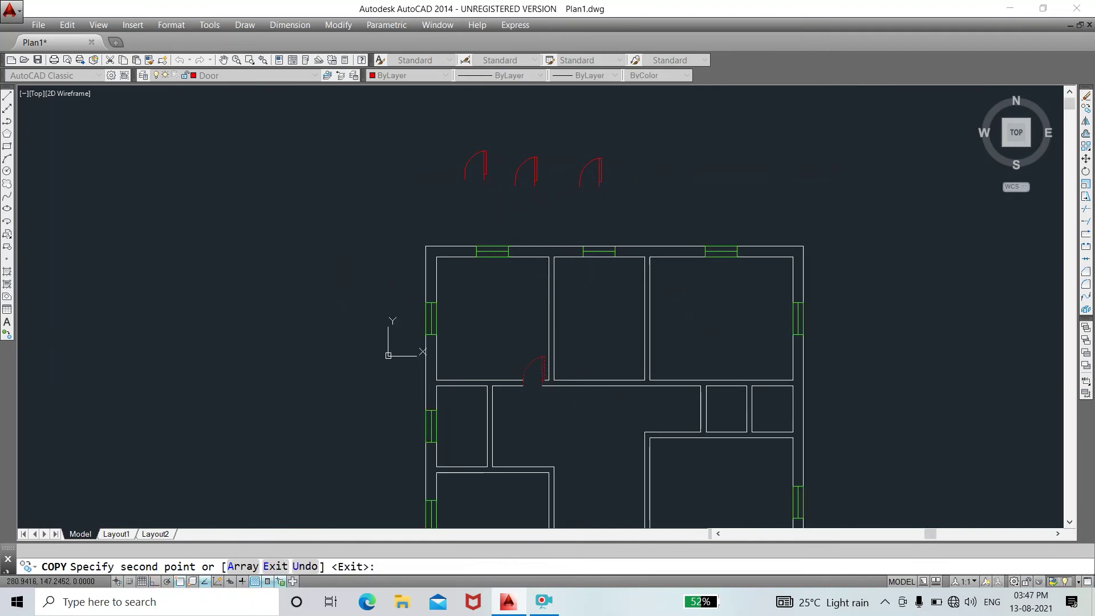
left_click(688, 200)
left_click(774, 186)
left_click(729, 159)
left_click(678, 140)
right_click(595, 197)
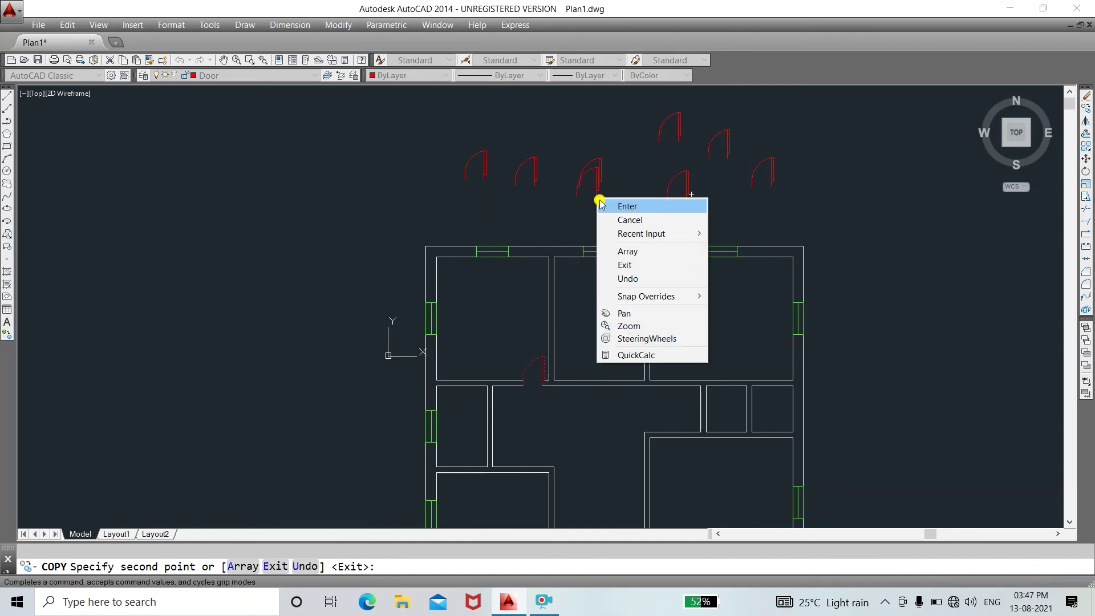
left_click(614, 205)
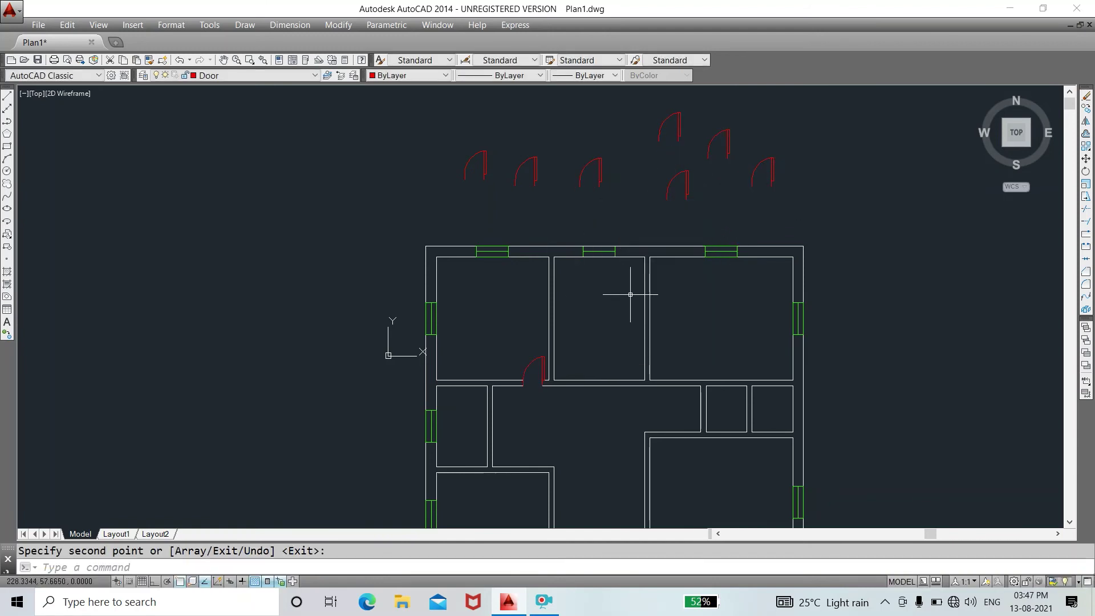
middle_click_drag(584, 340, 518, 264)
scroll(529, 270, "up", 2)
scroll(536, 249, "down", 4)
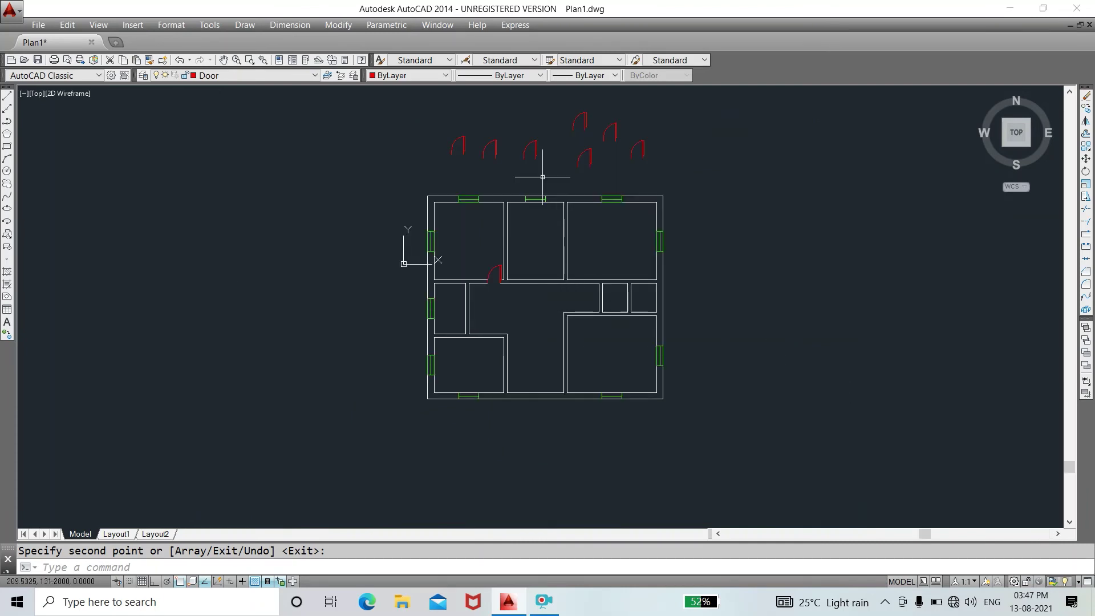
scroll(543, 163, "up", 4)
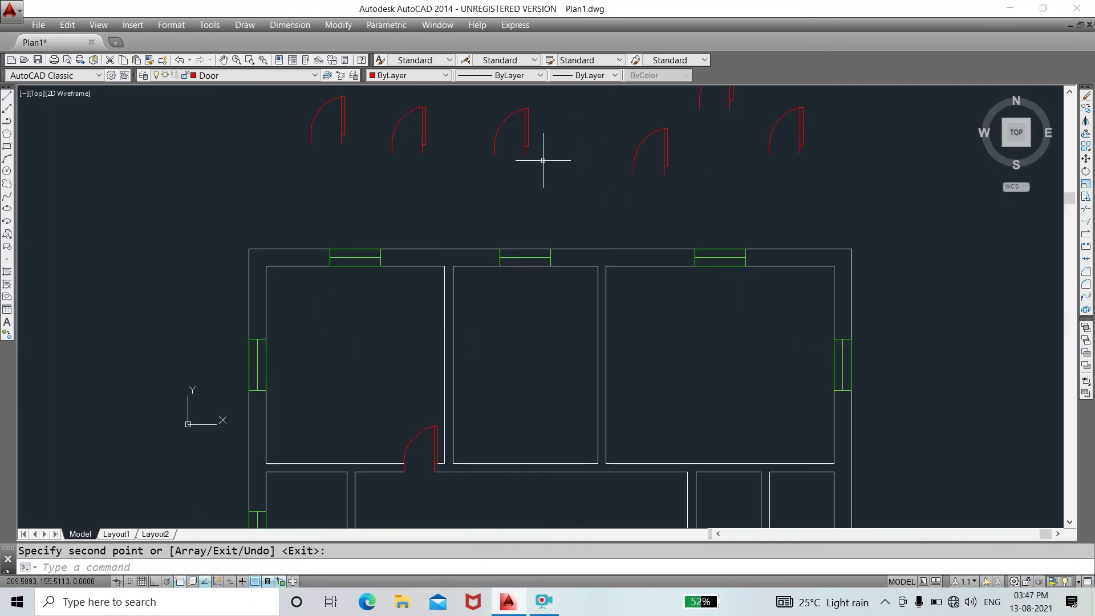
left_click(6, 97)
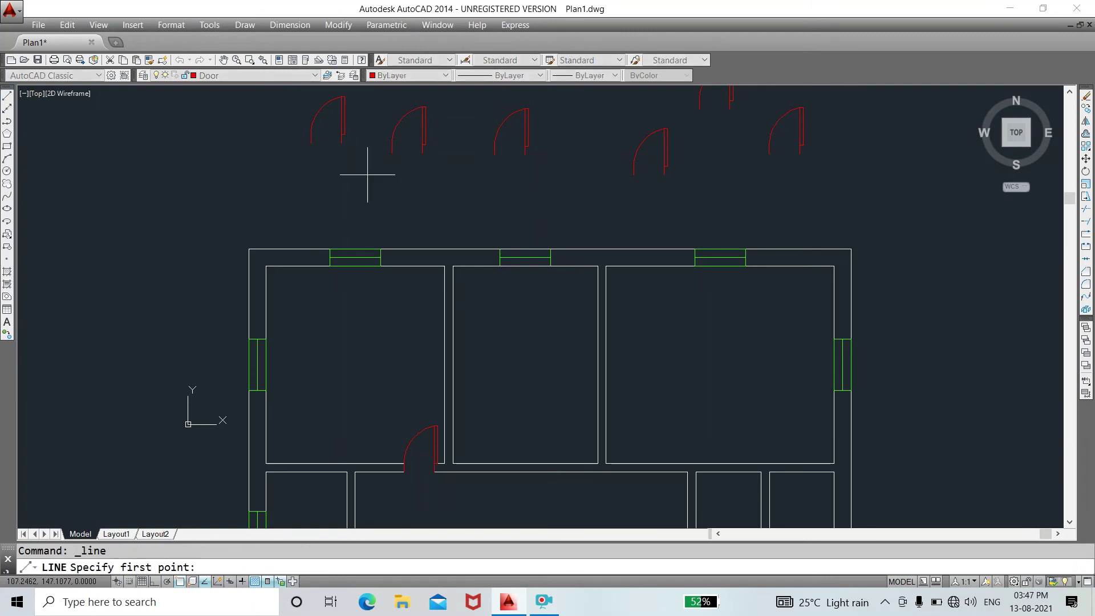
left_click(392, 153)
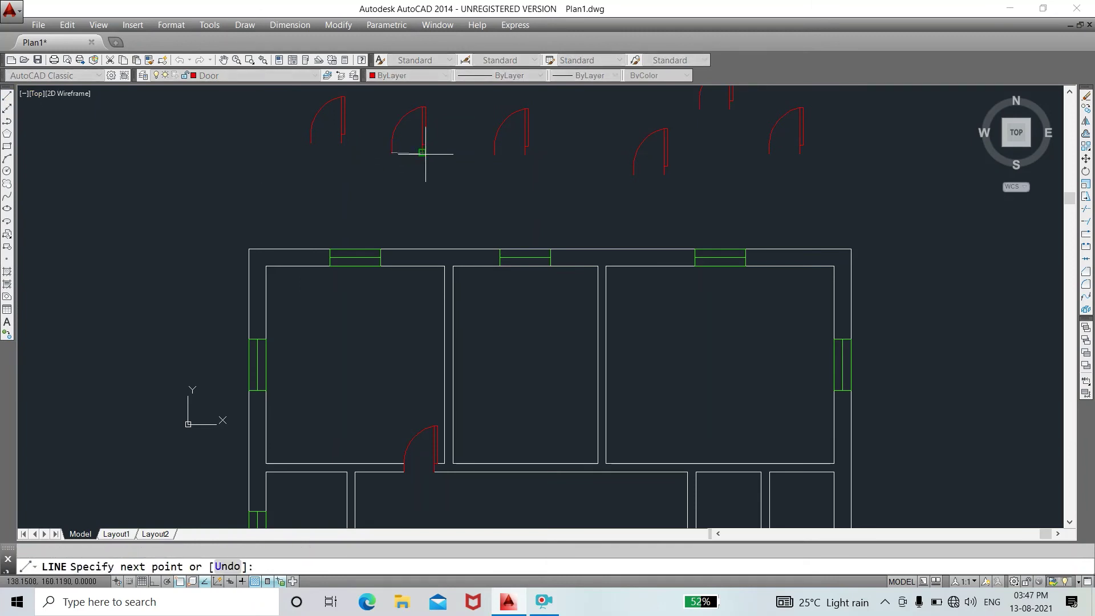
right_click(453, 164)
left_click(463, 169)
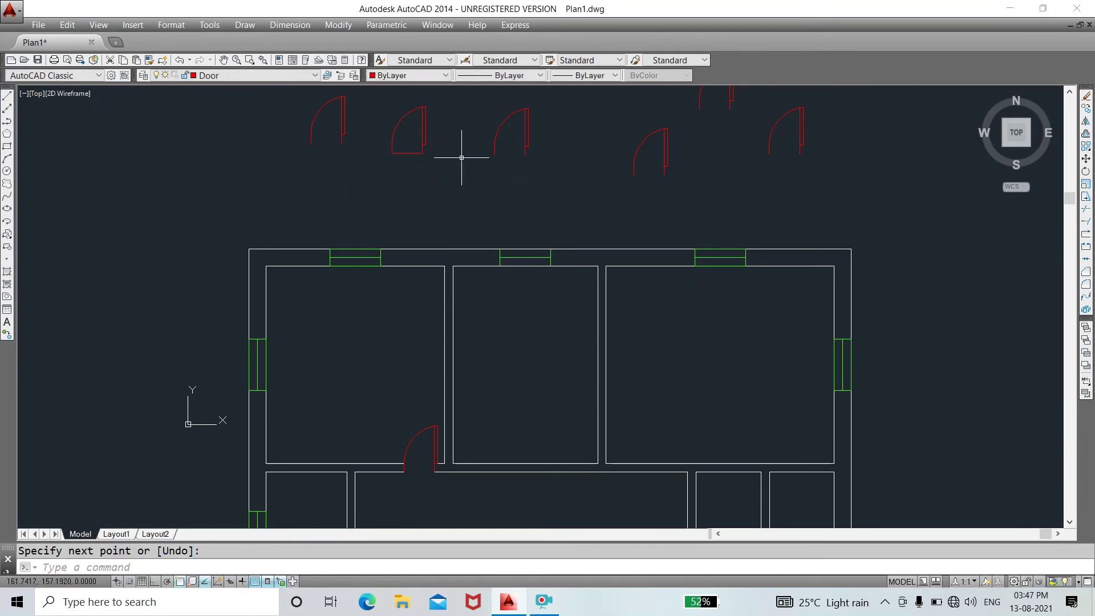
type("m")
key("Return")
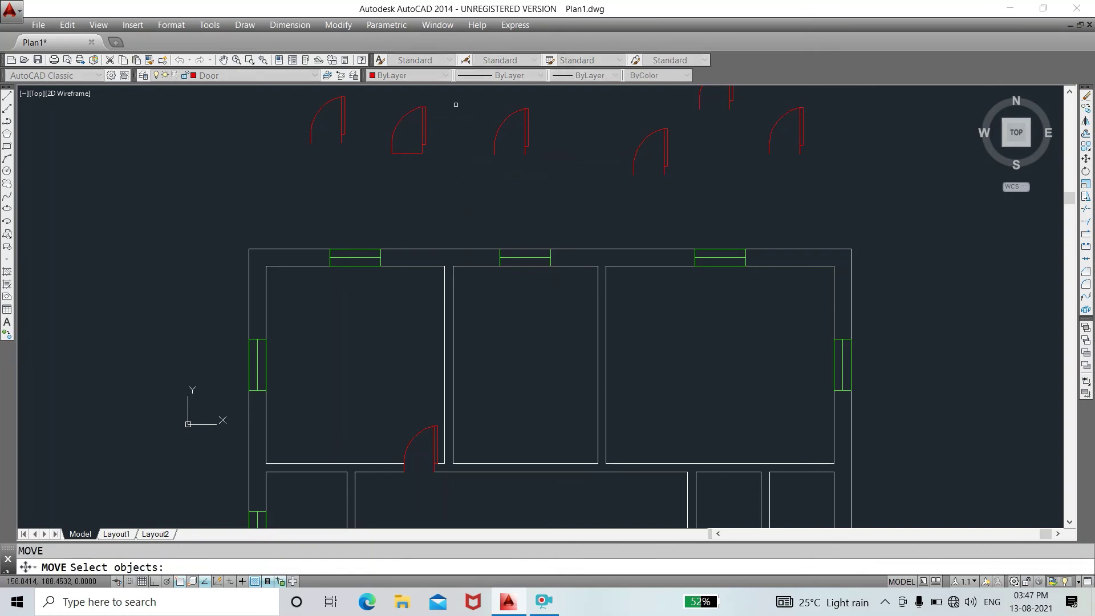
left_click(456, 106)
left_click(370, 162)
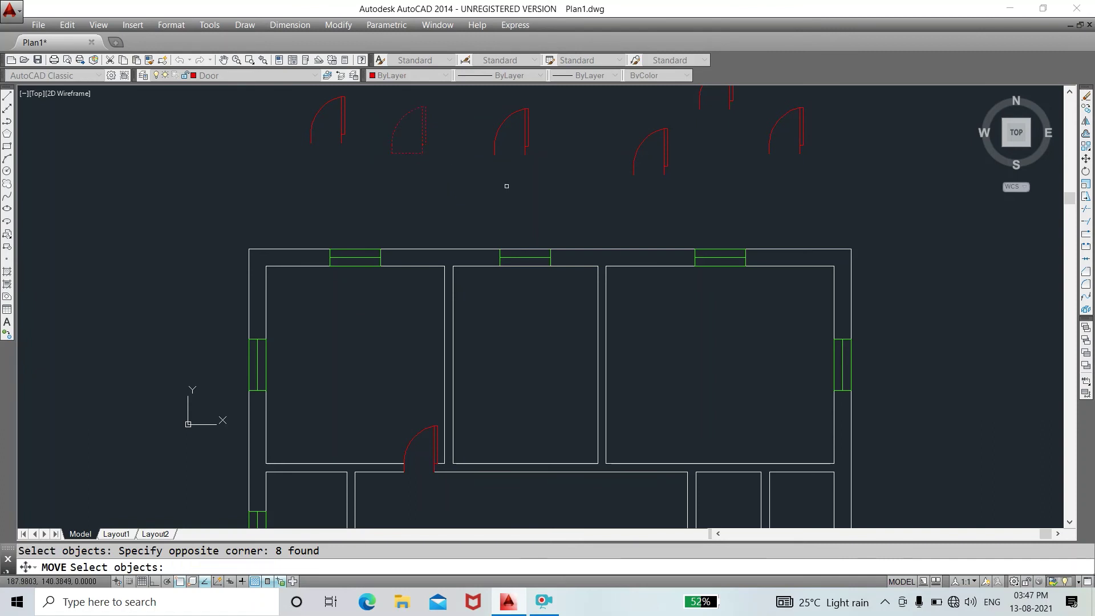
key("Return")
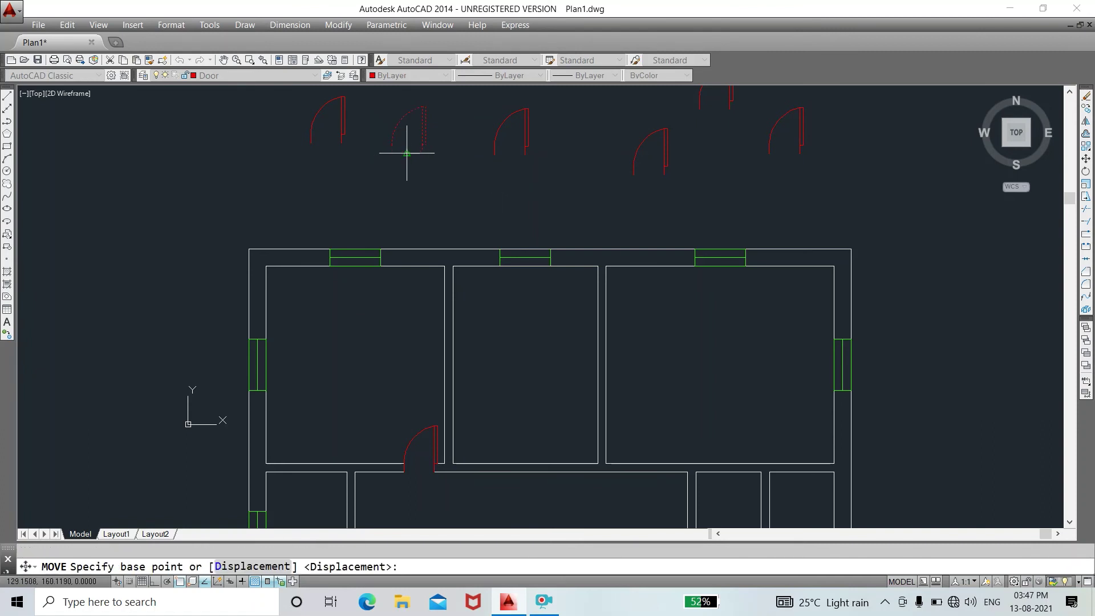
left_click(407, 152)
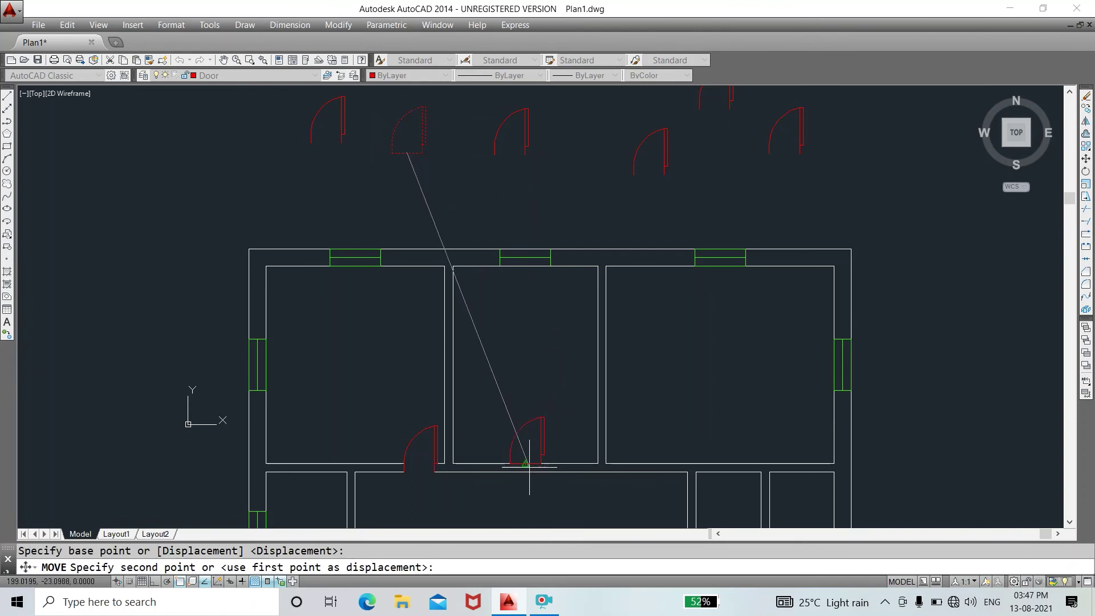
scroll(530, 464, "up", 5)
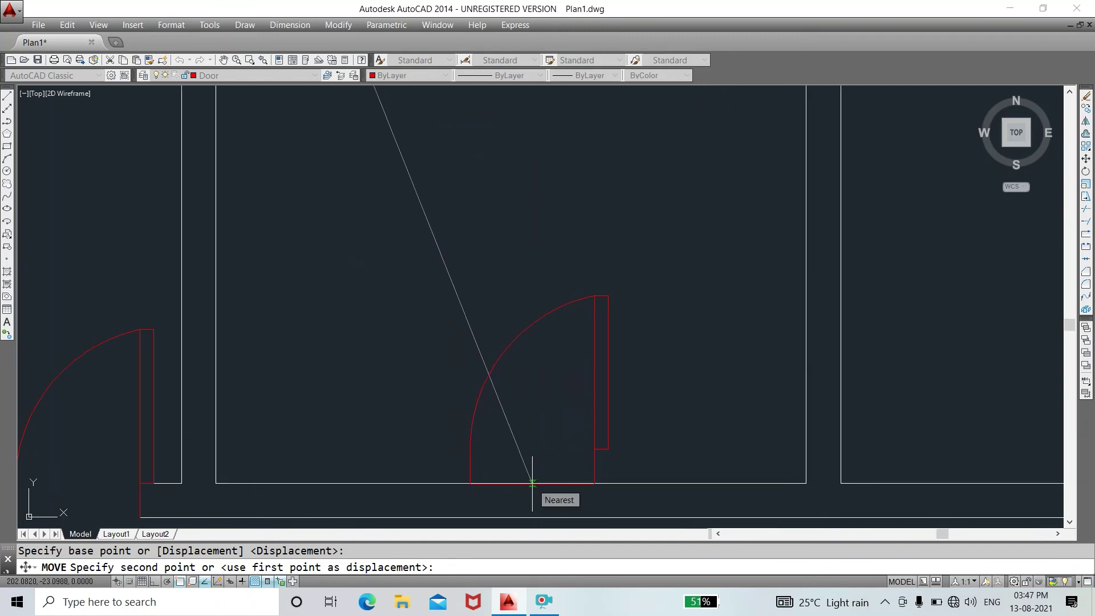
scroll(548, 481, "down", 4)
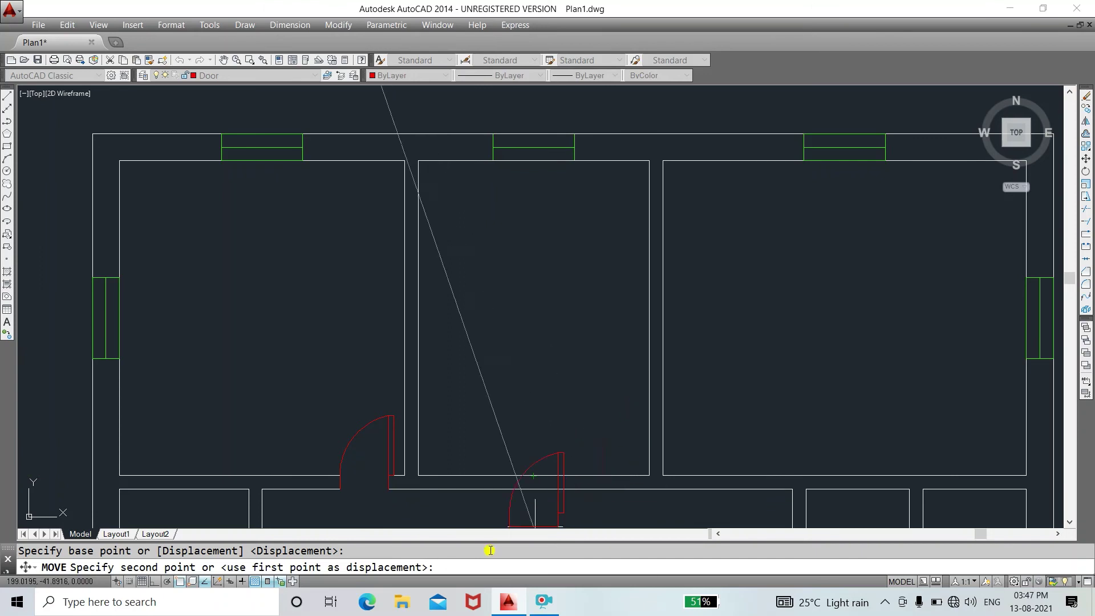
key("Escape")
scroll(457, 427, "down", 2)
type("l")
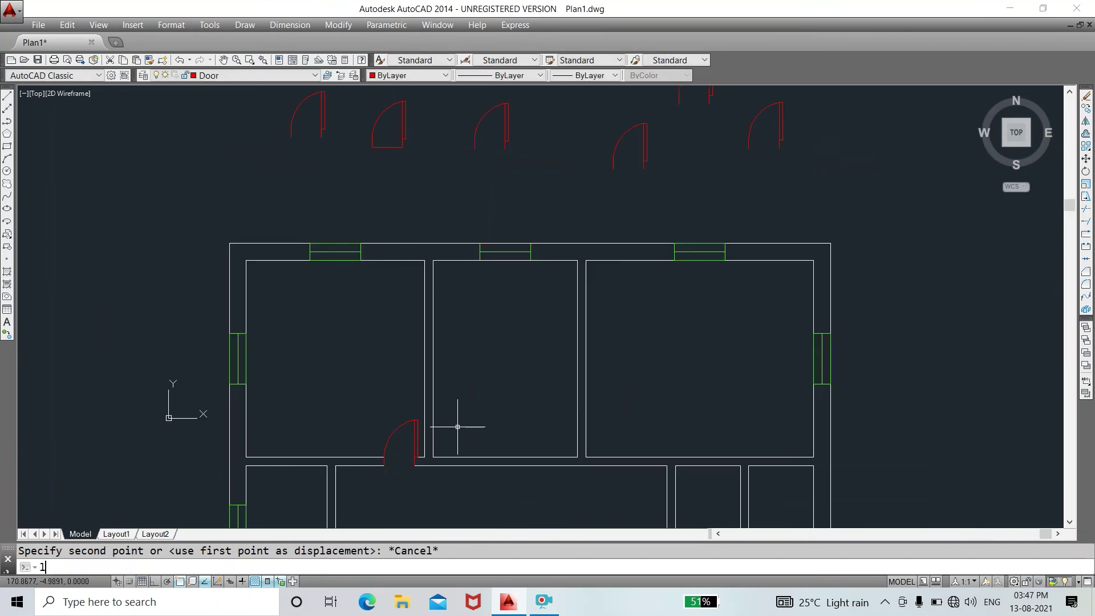
key("Return")
- With Ortho on, draw the first two short red jamb lines at interior doorways
left_click(578, 458)
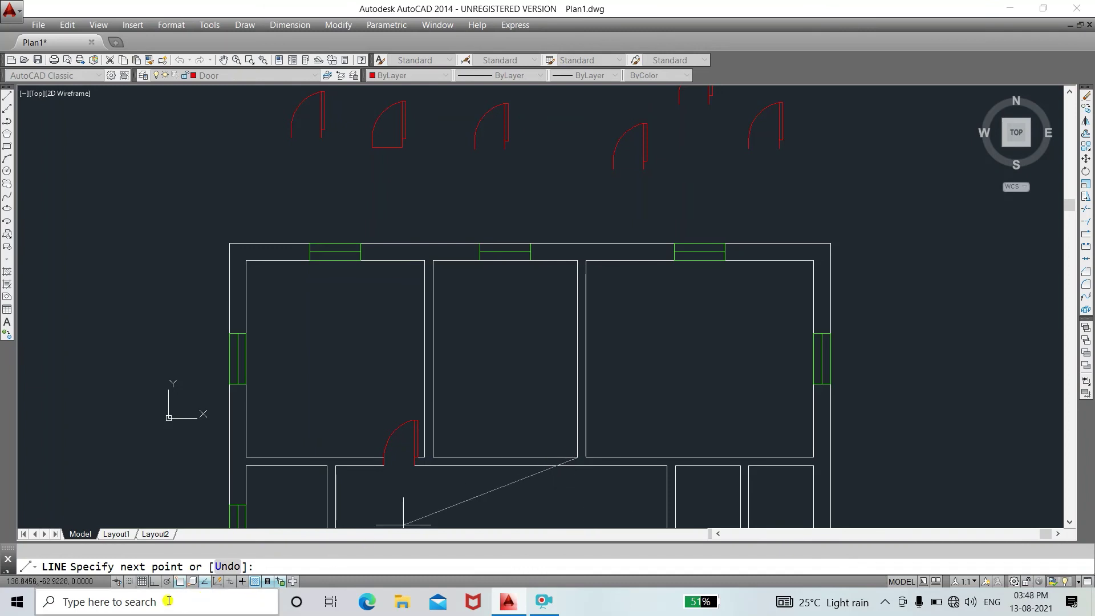
left_click(150, 582)
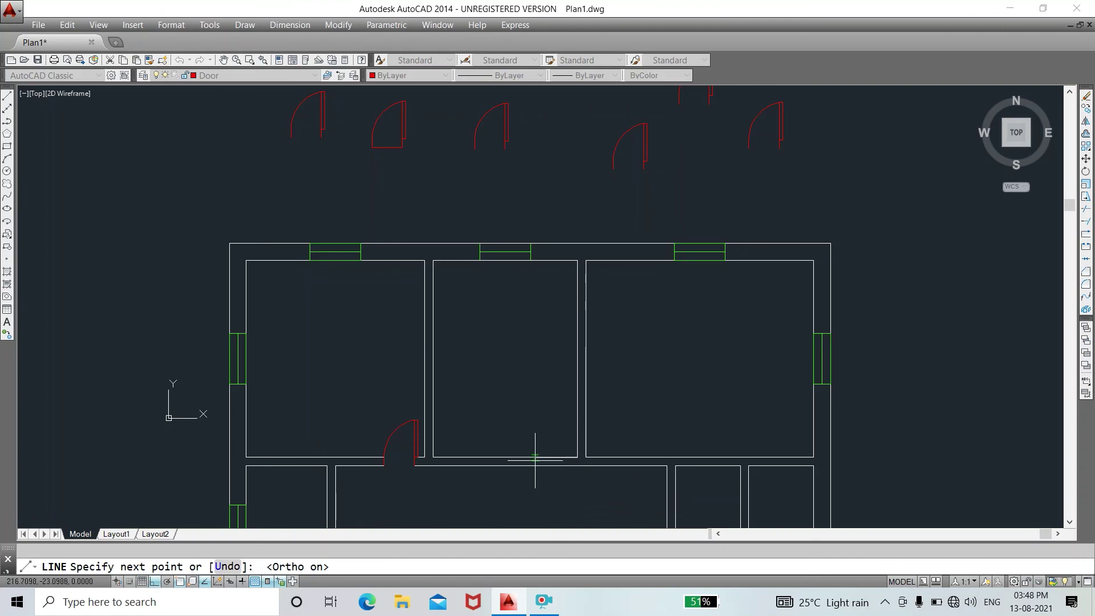
scroll(564, 484, "up", 5)
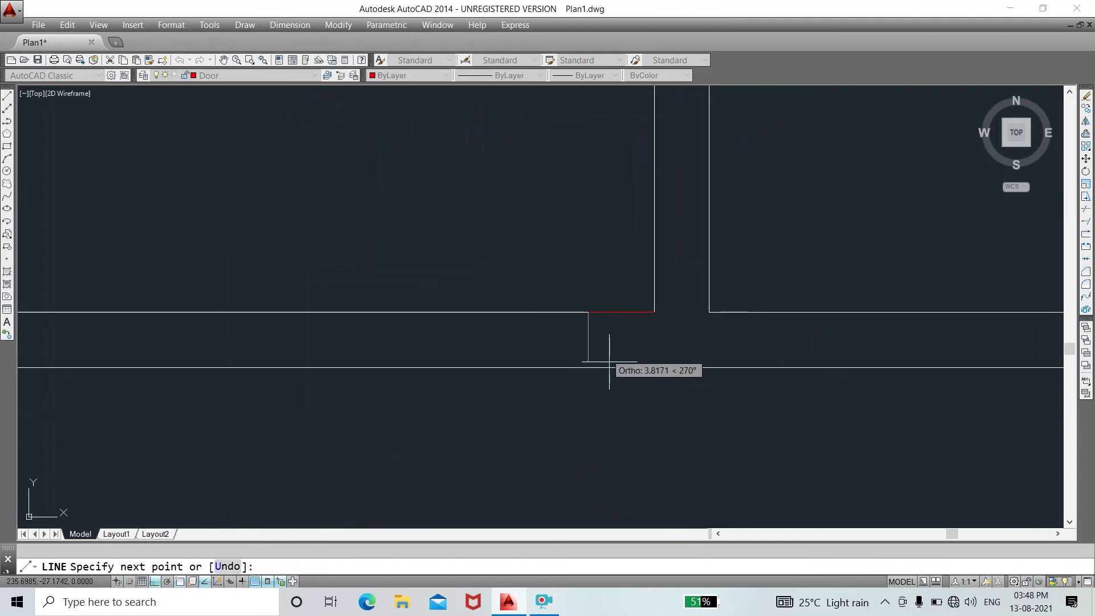
right_click(626, 372)
left_click(643, 381)
scroll(777, 362, "down", 3)
scroll(802, 372, "down", 2)
scroll(721, 386, "down", 1)
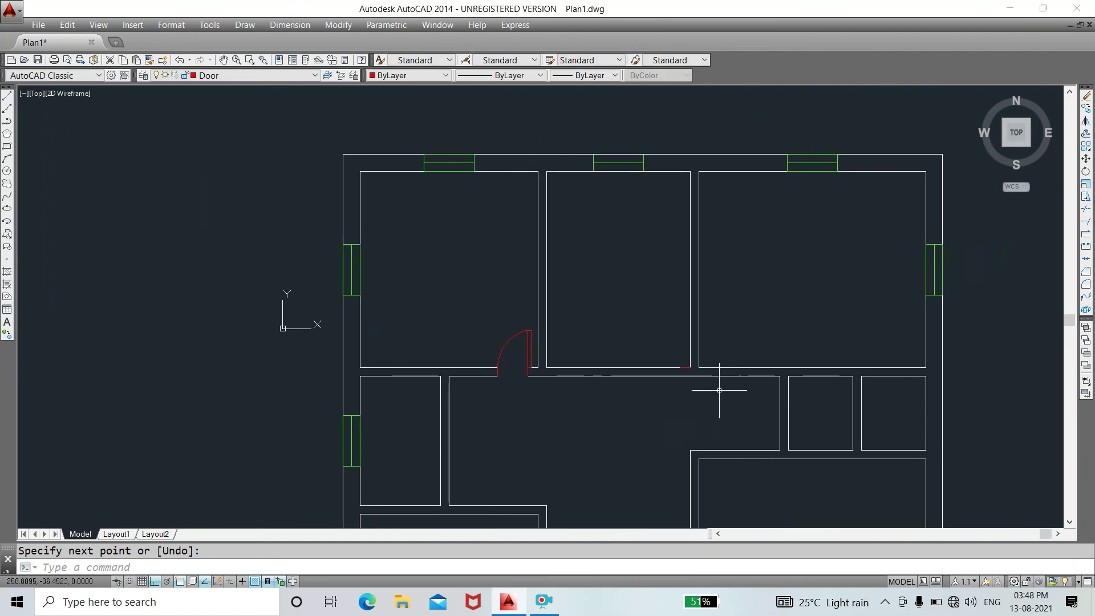
key("Return")
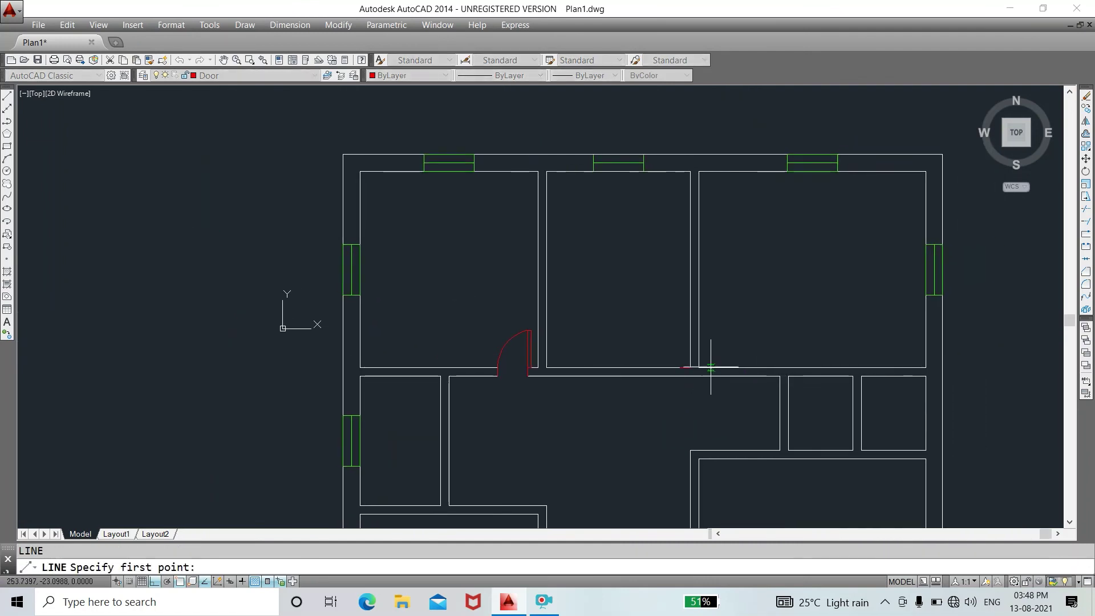
left_click(699, 368)
type("6")
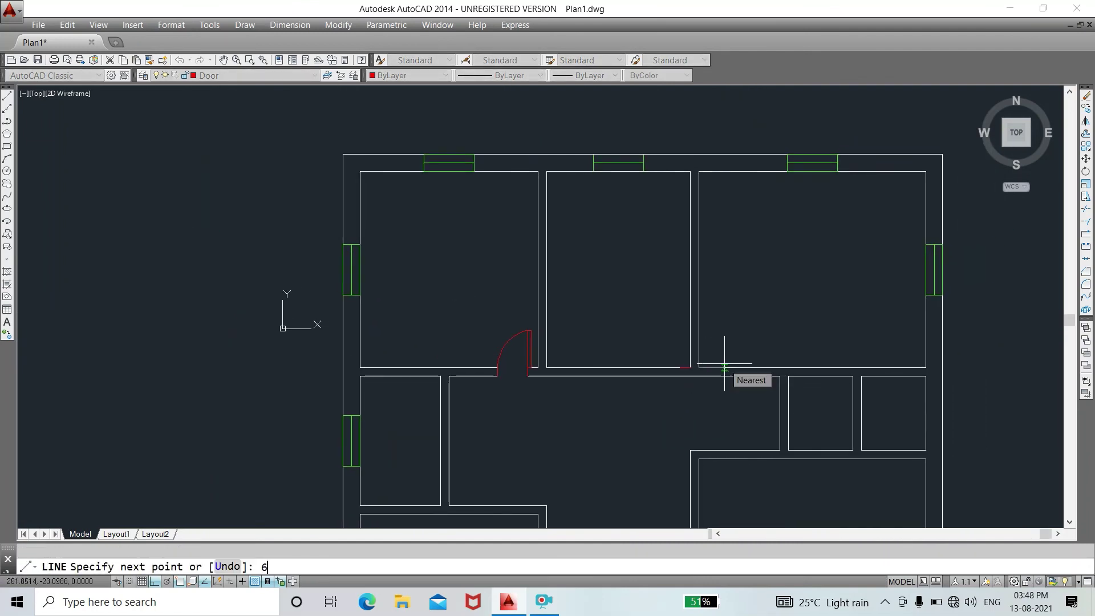
left_click(709, 368)
right_click(714, 411)
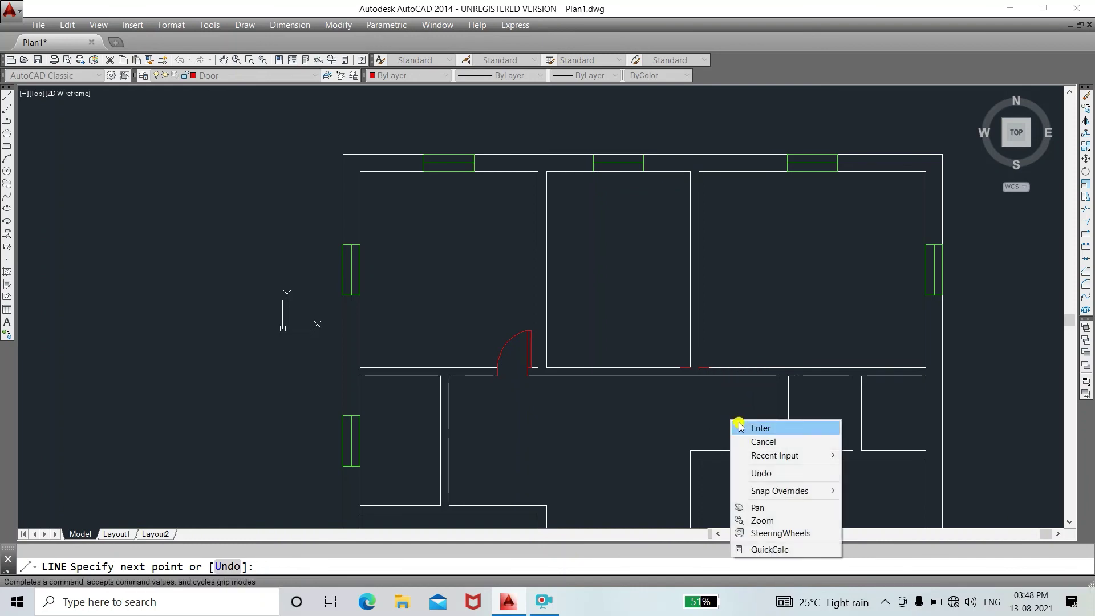
left_click(747, 426)
scroll(656, 372, "down", 1)
scroll(584, 411, "down", 3)
scroll(585, 411, "up", 4)
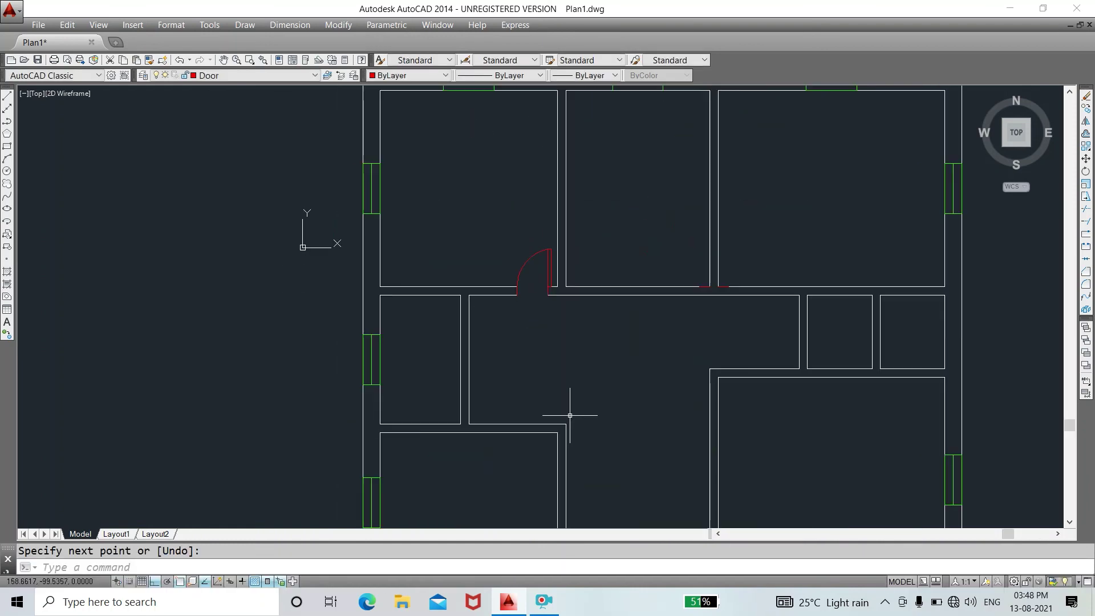
- Draw two more short red jamb lines beside the hall, then recentre the plan
type("l")
key("Return")
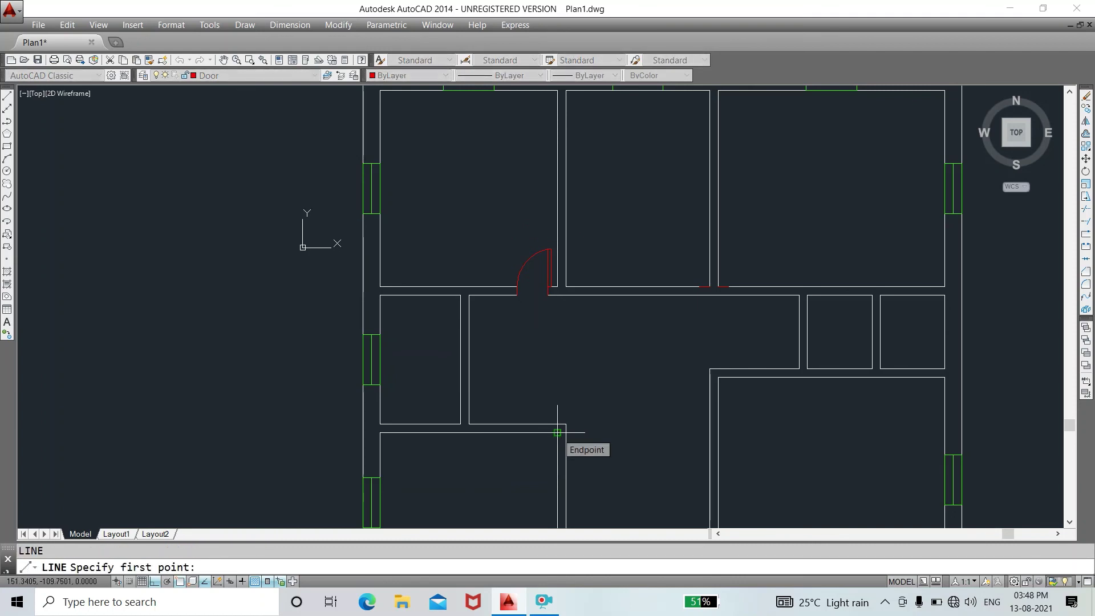
left_click(558, 432)
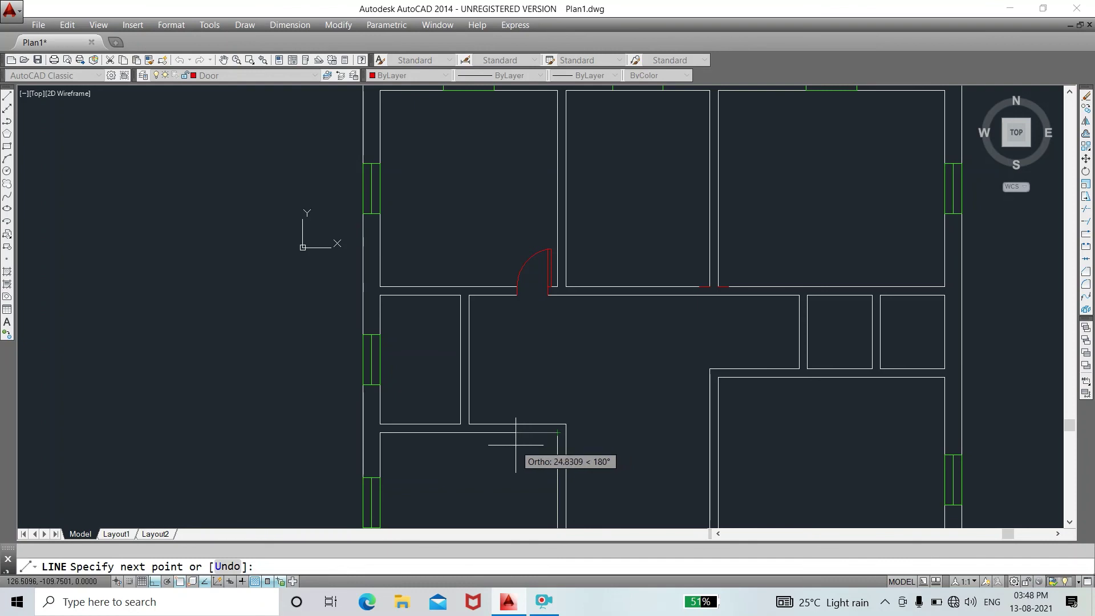
type("6")
key("BackSpace")
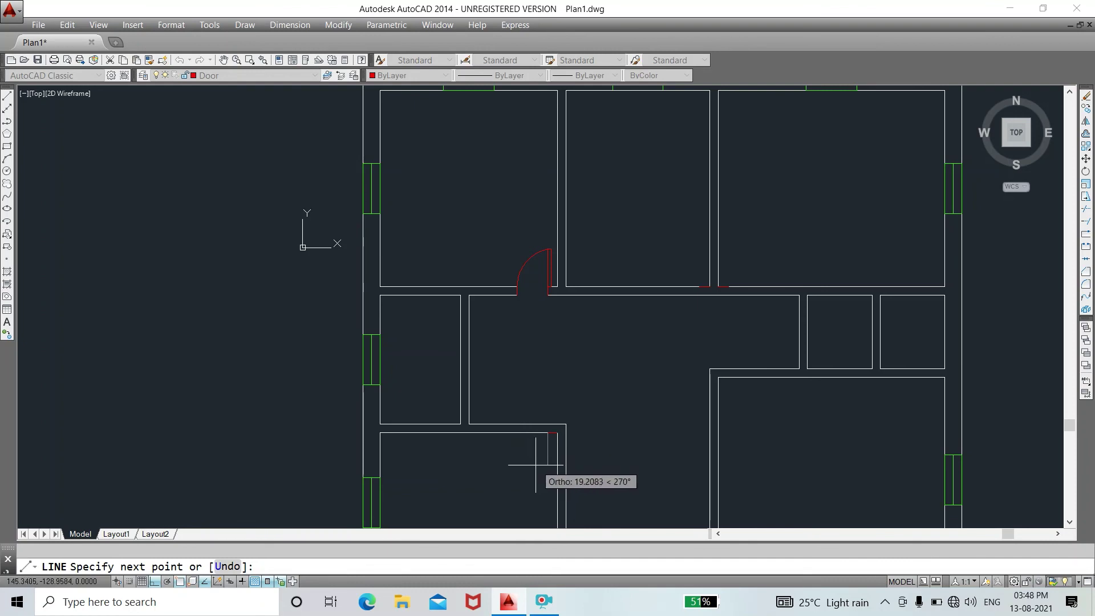
right_click(536, 488)
left_click(585, 338)
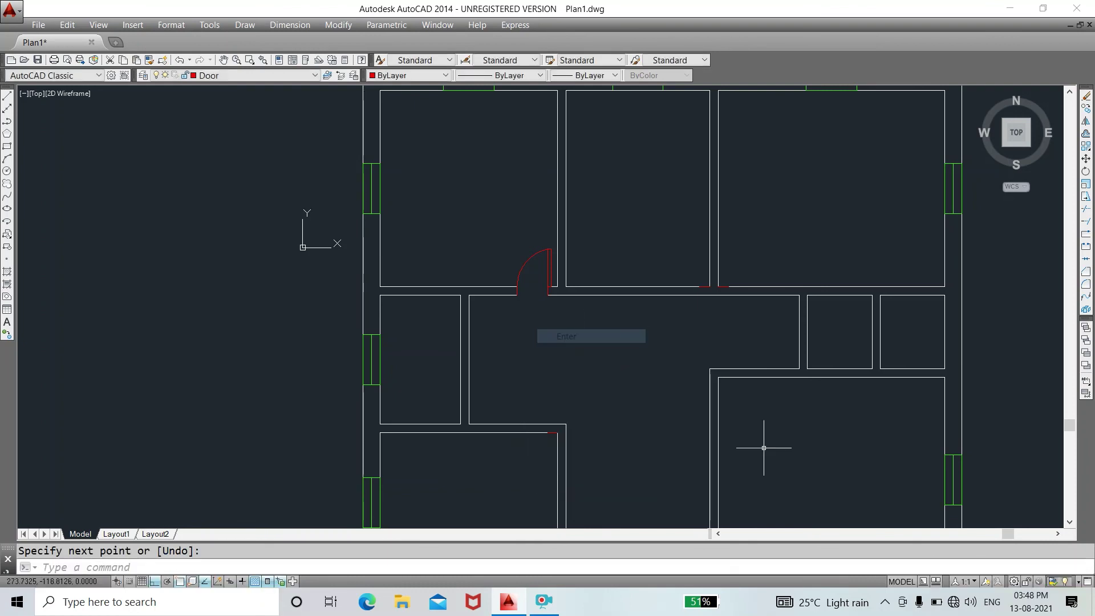
mouse_move(766, 447)
middle_mouse_down()
mouse_move(707, 362)
mouse_move(700, 314)
middle_mouse_up()
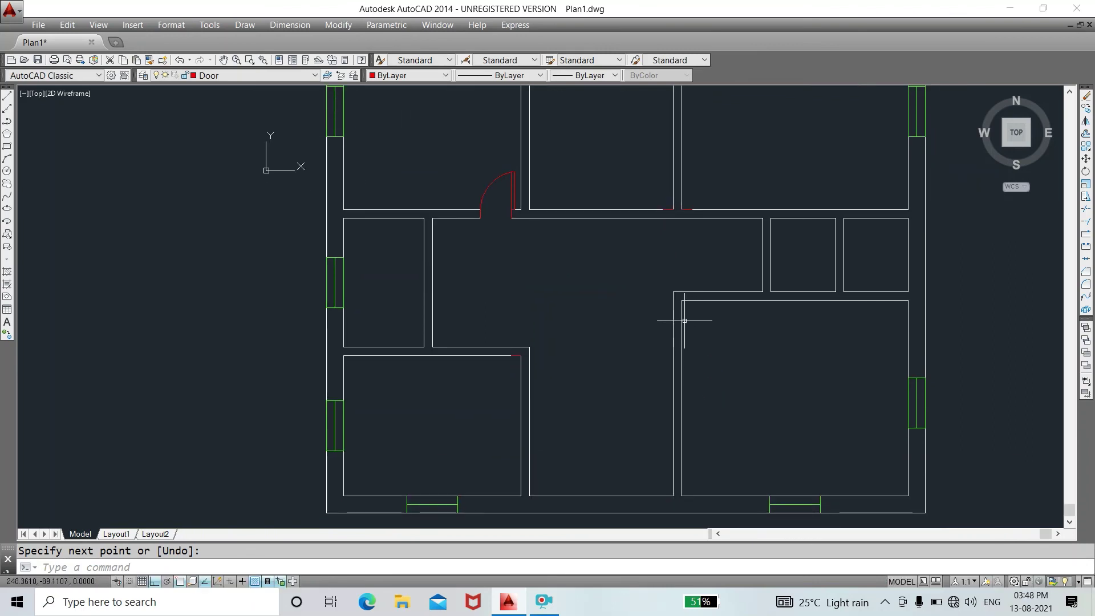
type("1")
key("Return")
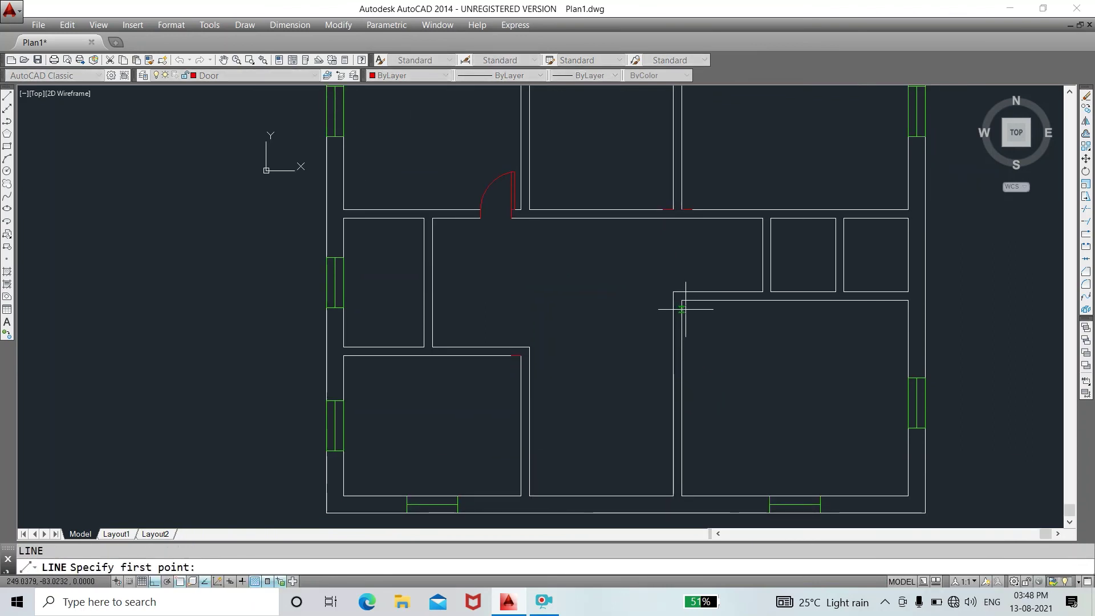
left_click(682, 301)
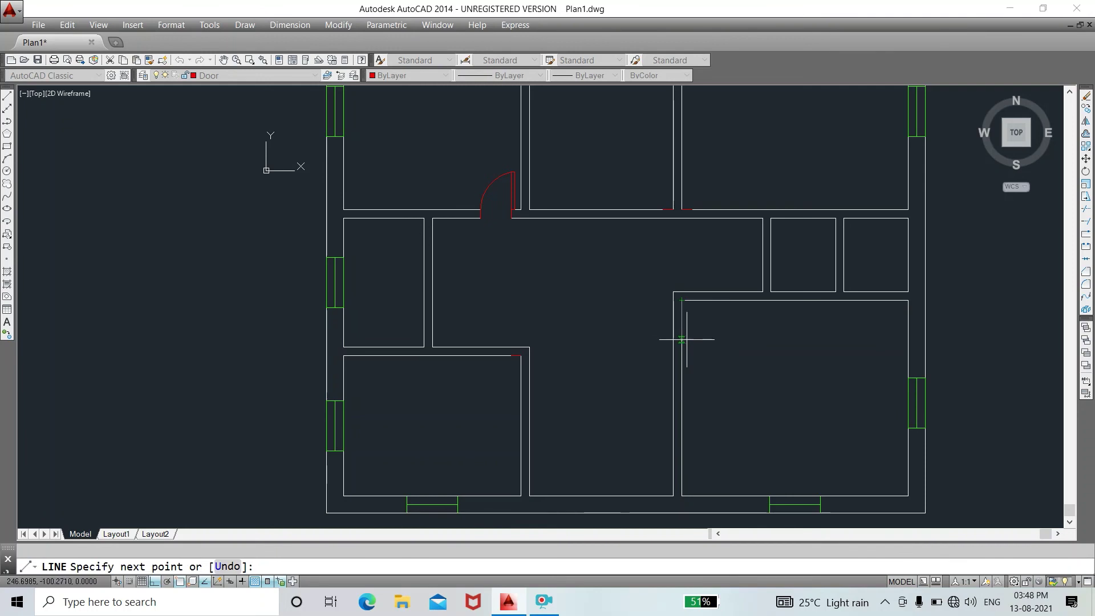
right_click(748, 365)
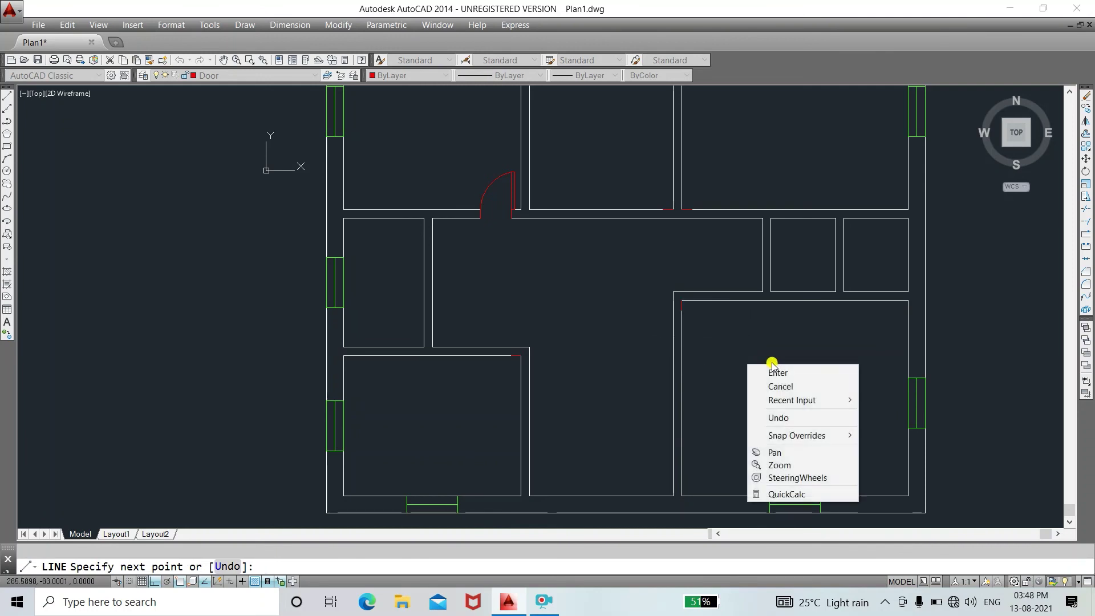
left_click(770, 378)
scroll(697, 329, "down", 3)
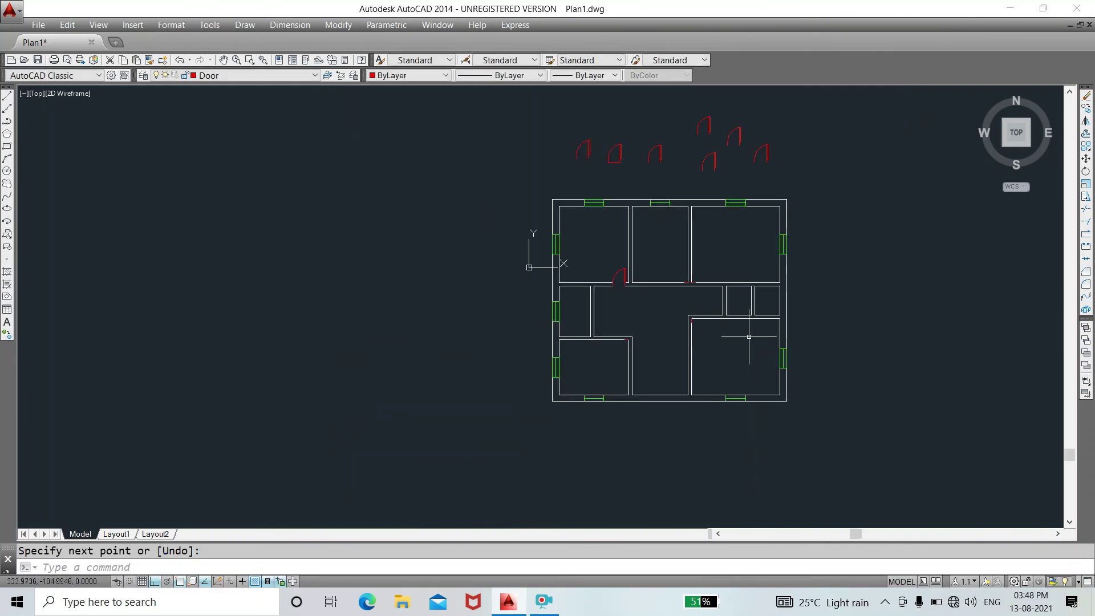
middle_click_drag(632, 276, 485, 315)
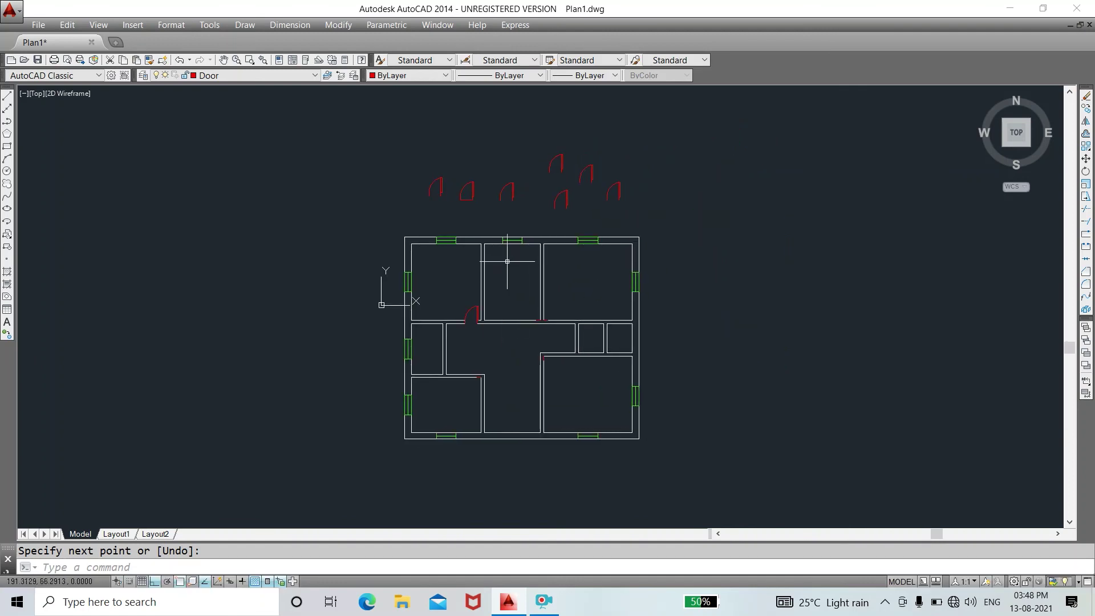
scroll(483, 334, "up", 3)
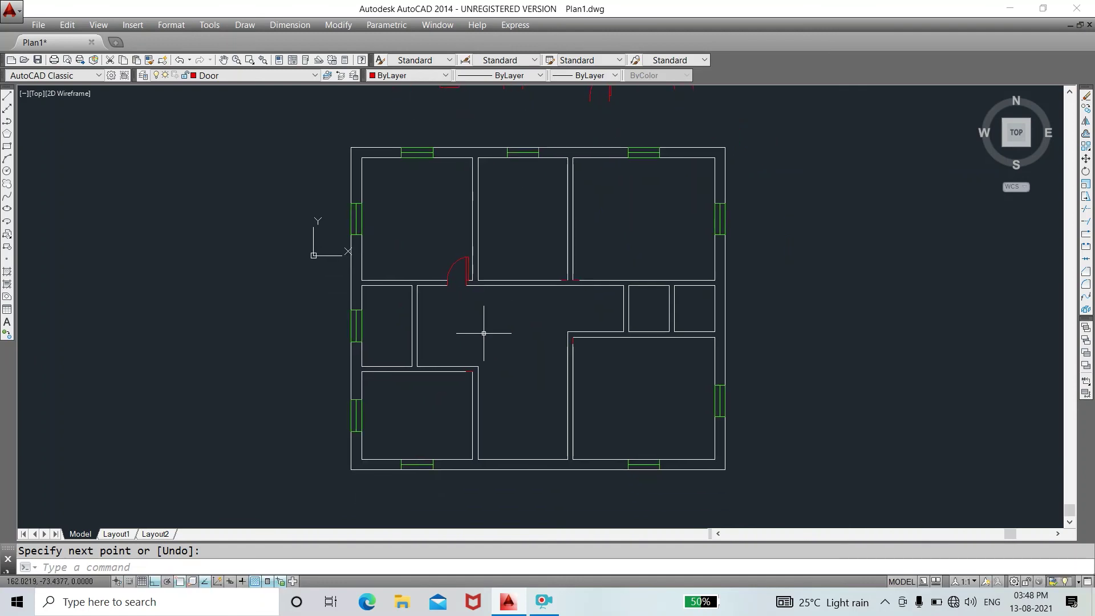
- Fill the remaining openings with doors and the double entrance door, then recentre the plan
left_click(543, 602)
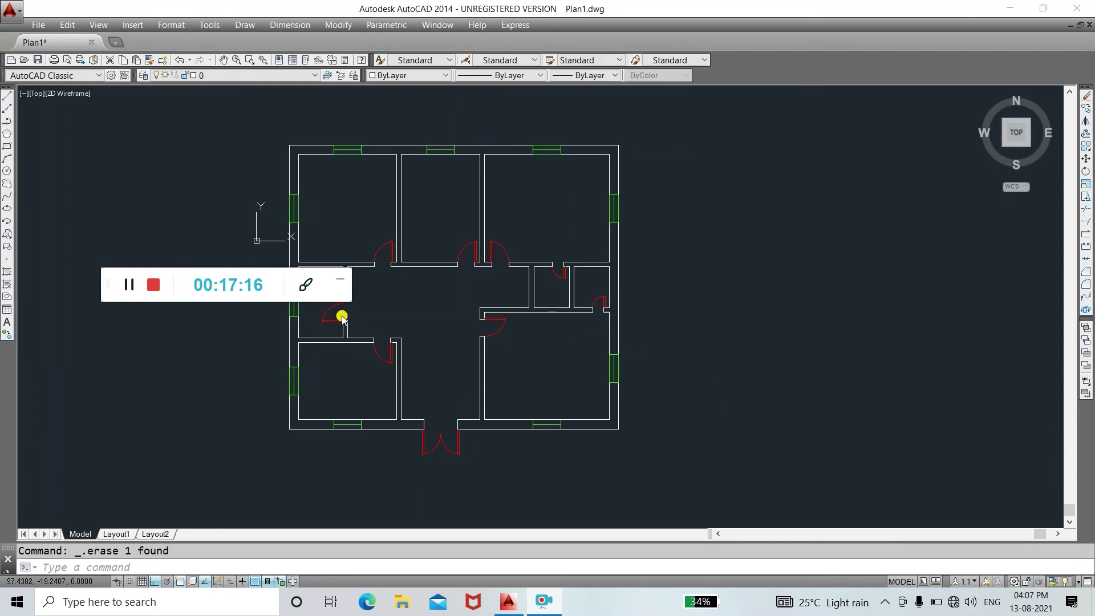
left_click(341, 287)
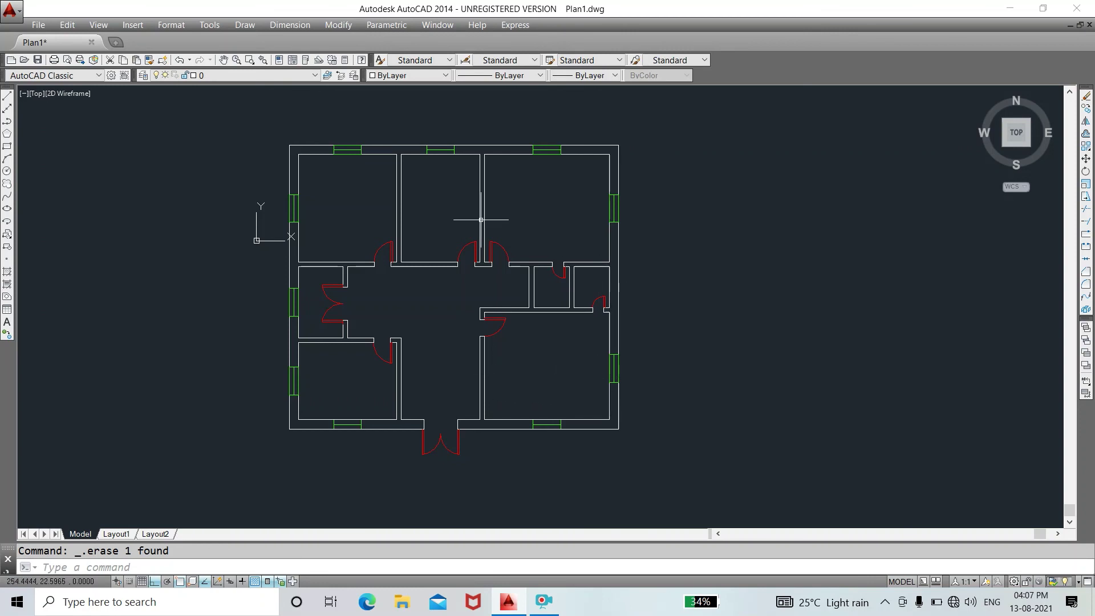
mouse_move(412, 274)
middle_mouse_down()
mouse_move(516, 322)
mouse_move(509, 297)
middle_mouse_up()
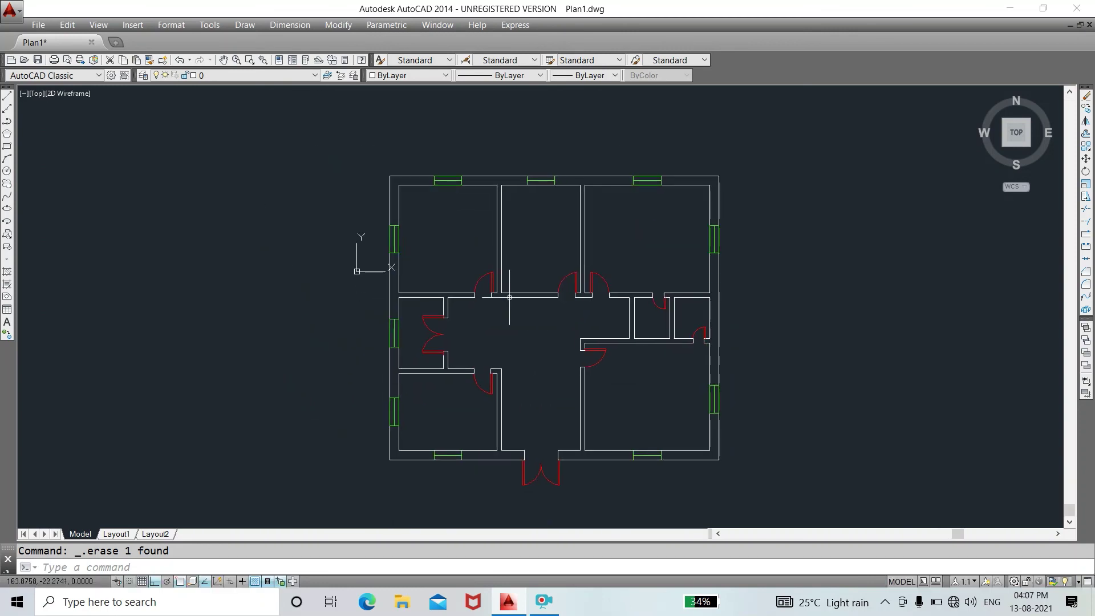